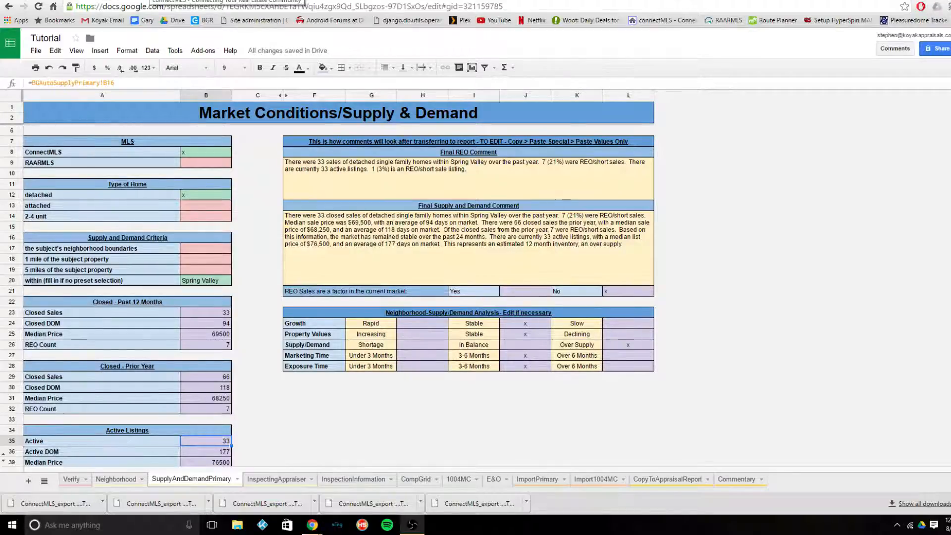
# - Switch to connectMLS and restrict the Detached Single search to the 1 Story detached type
pyautogui.click(151, 0)
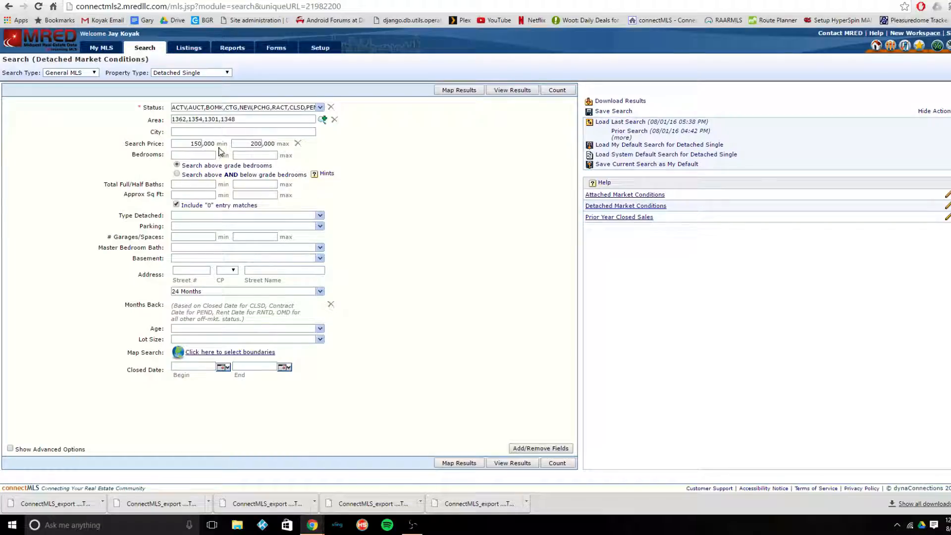
pyautogui.click(246, 144)
pyautogui.click(320, 216)
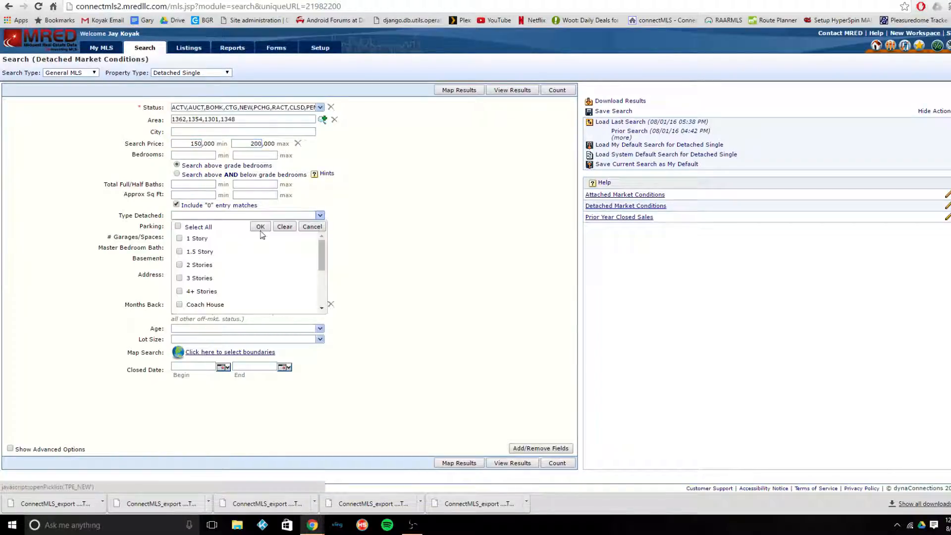
pyautogui.click(221, 240)
pyautogui.click(260, 227)
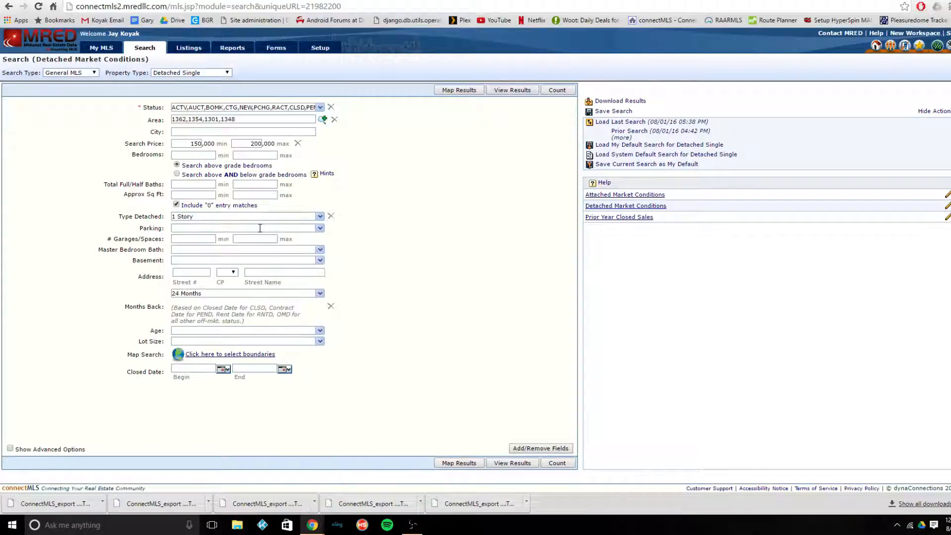
# - Set the Age criteria to 26-30, 31-40, 41-50, 26-50, 51-60, 61-70 and 71-80 Years
pyautogui.click(320, 330)
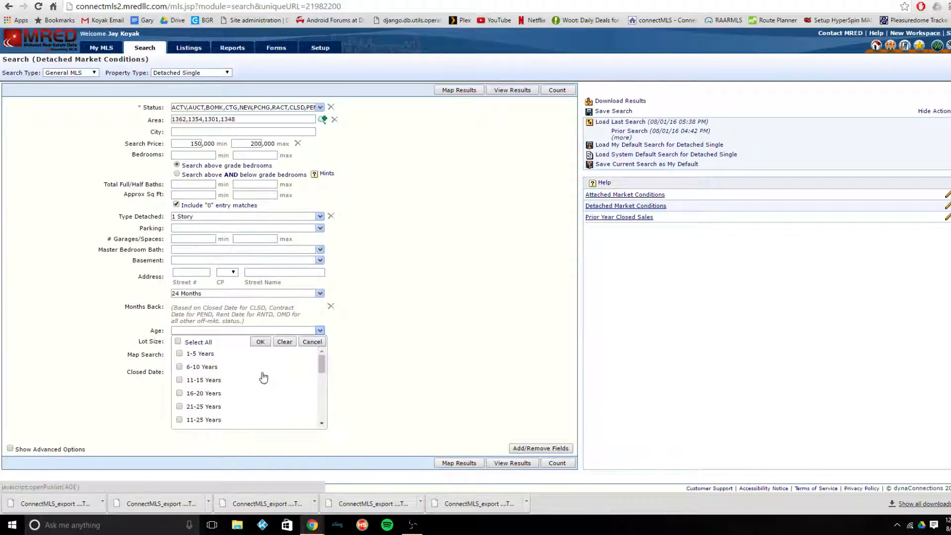
pyautogui.scroll(-3, 243, 393)
pyautogui.scroll(3, 233, 399)
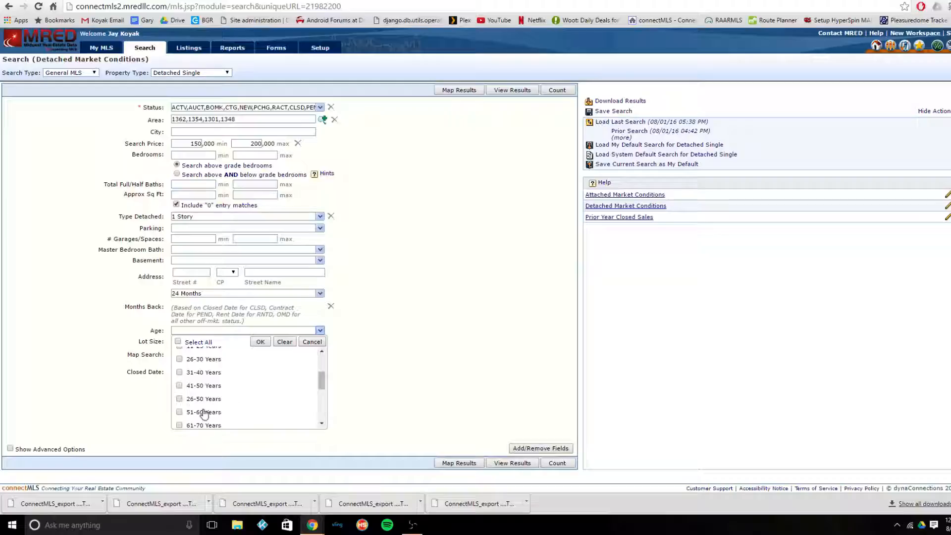
pyautogui.click(208, 411)
pyautogui.click(210, 400)
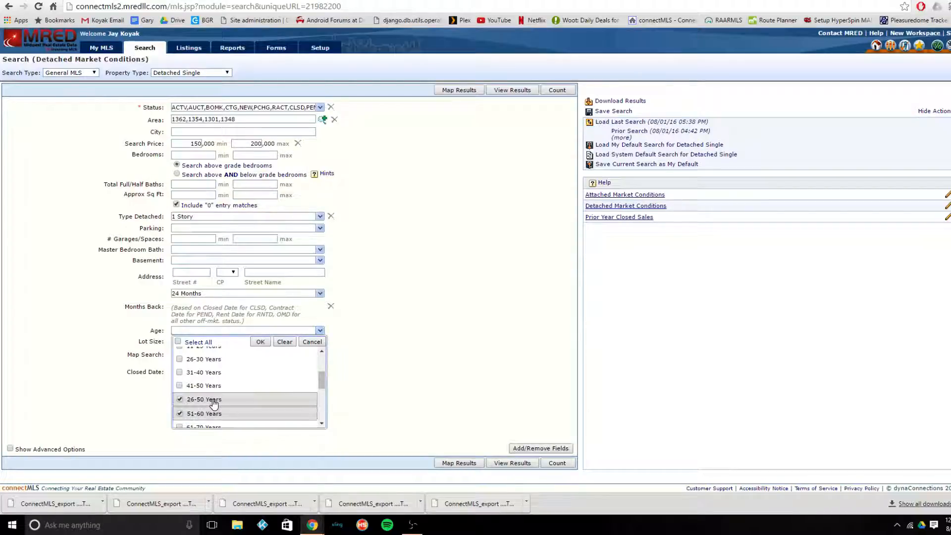
pyautogui.click(212, 387)
pyautogui.click(218, 373)
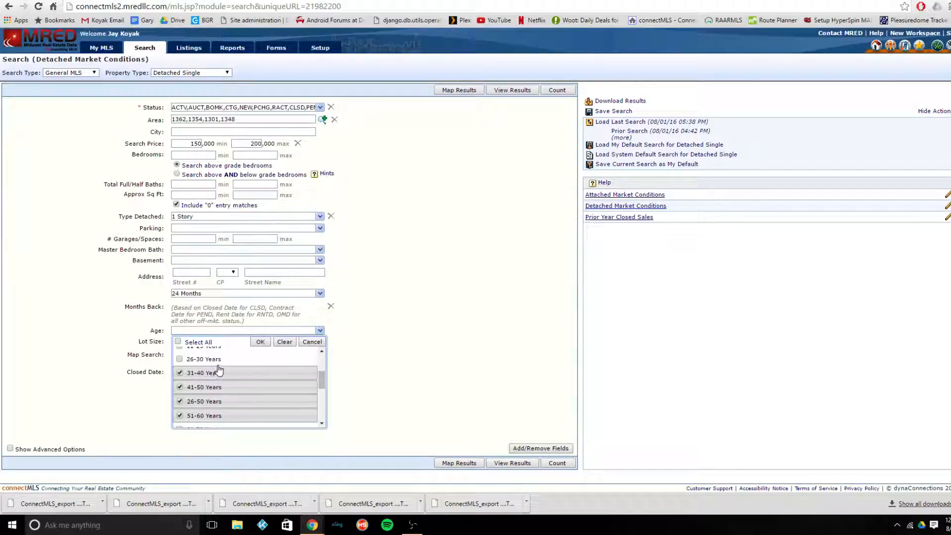
pyautogui.scroll(-3, 219, 371)
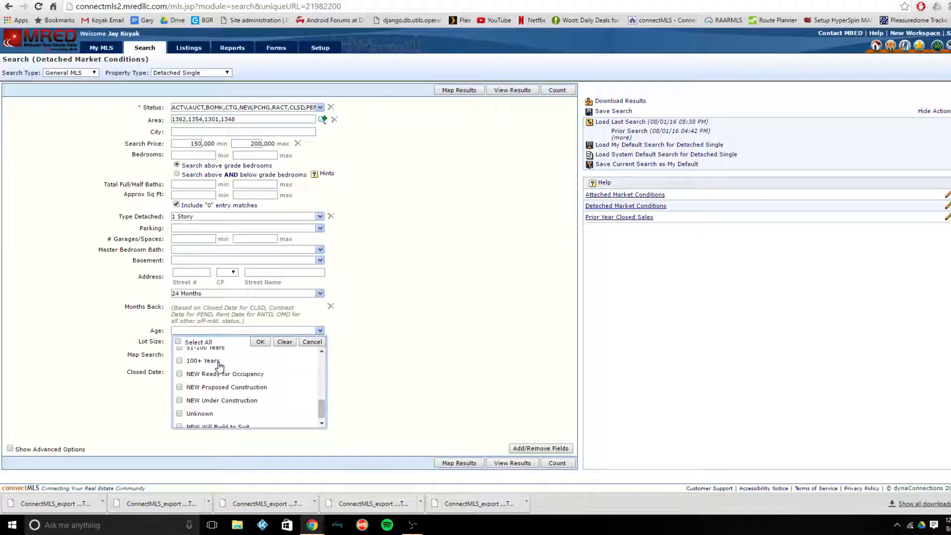
pyautogui.scroll(4, 219, 367)
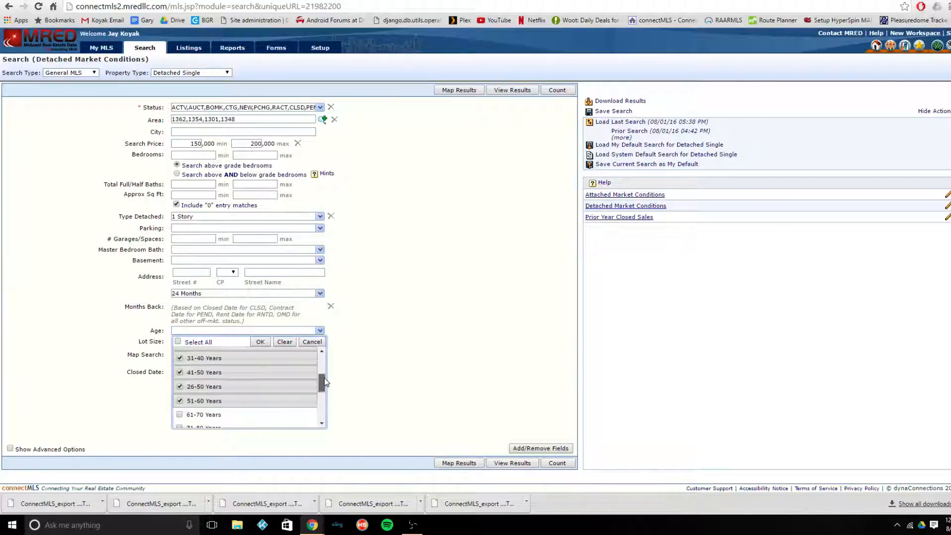
pyautogui.scroll(-1, 261, 374)
pyautogui.click(252, 358)
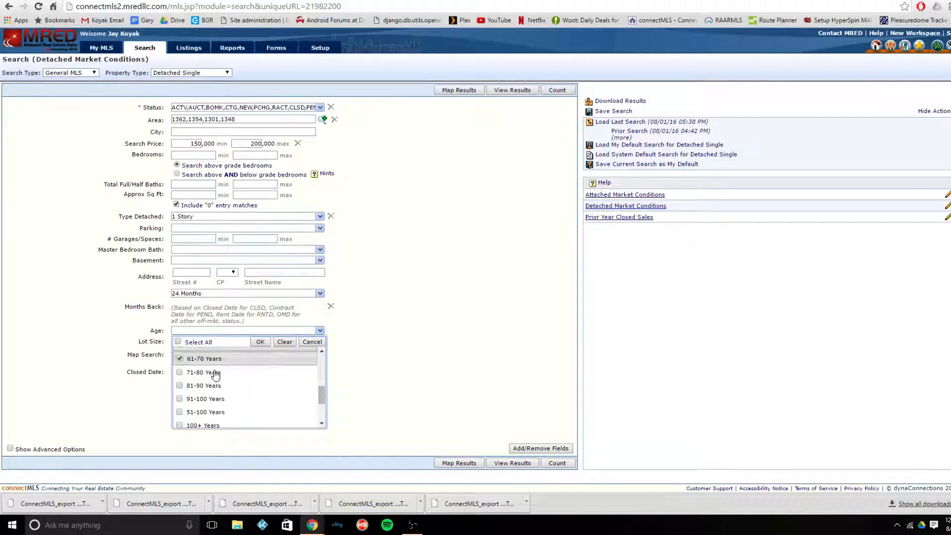
pyautogui.click(214, 373)
pyautogui.click(260, 342)
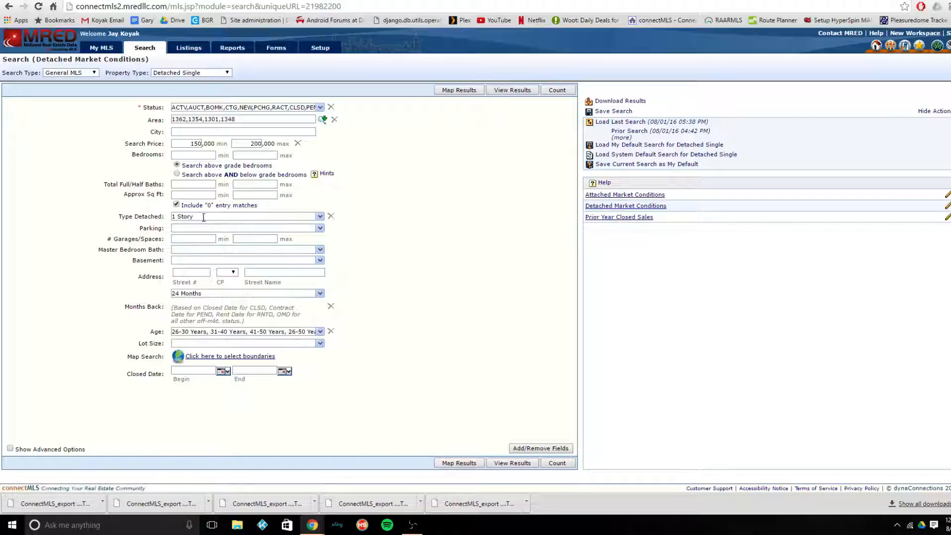
# - Set the minimum bedrooms to 3 and the minimum total full/half baths to 1.1
pyautogui.click(190, 195)
pyautogui.click(192, 156)
pyautogui.write('3')
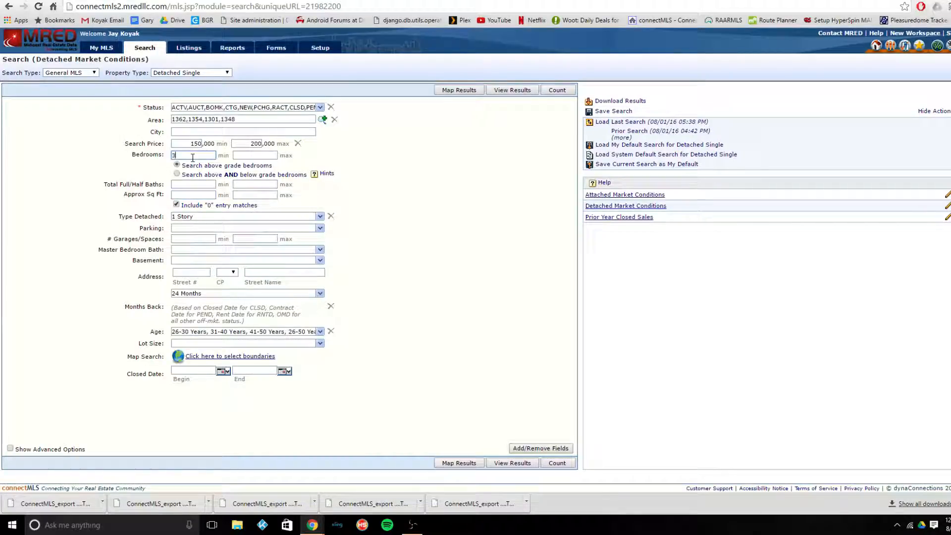
pyautogui.click(182, 183)
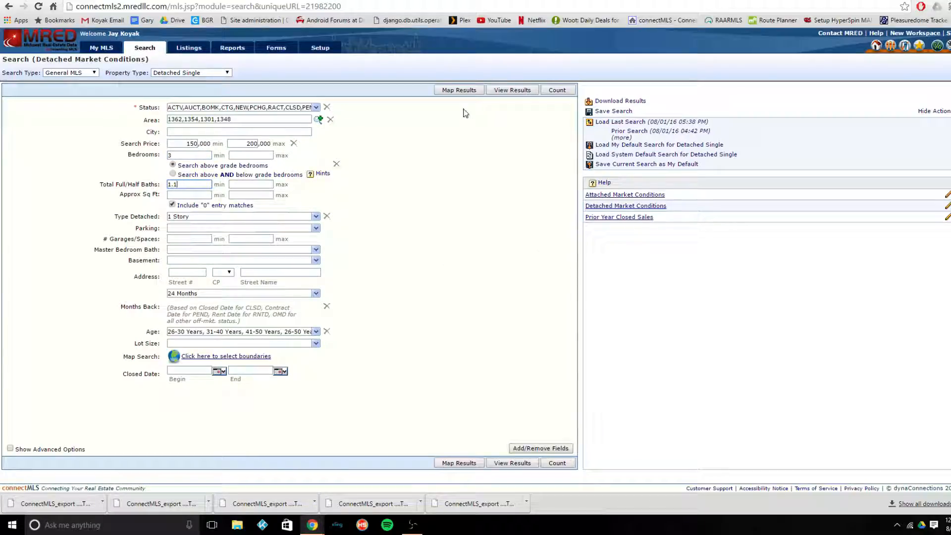
pyautogui.click(479, 184)
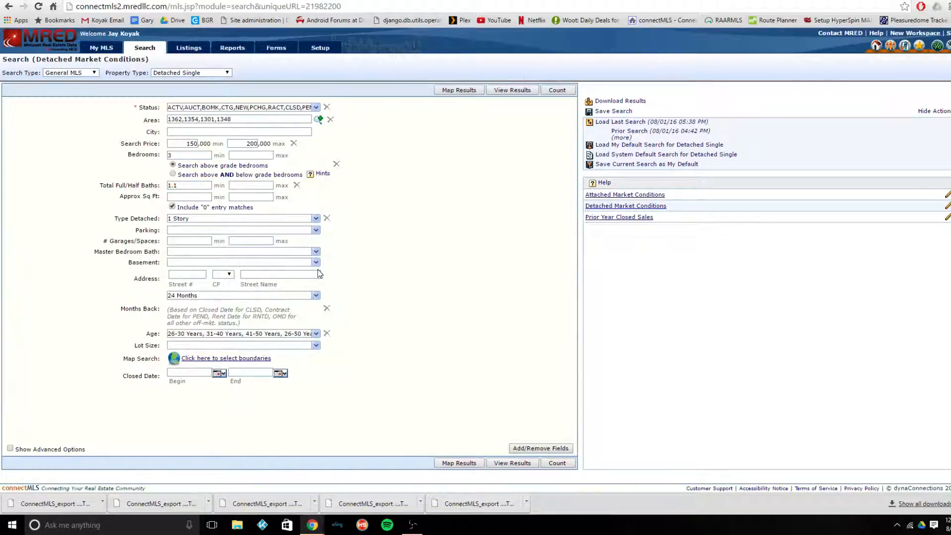
# - Set the Months Back criterion to 12 Months
pyautogui.press('ctrl')
pyautogui.click(318, 298)
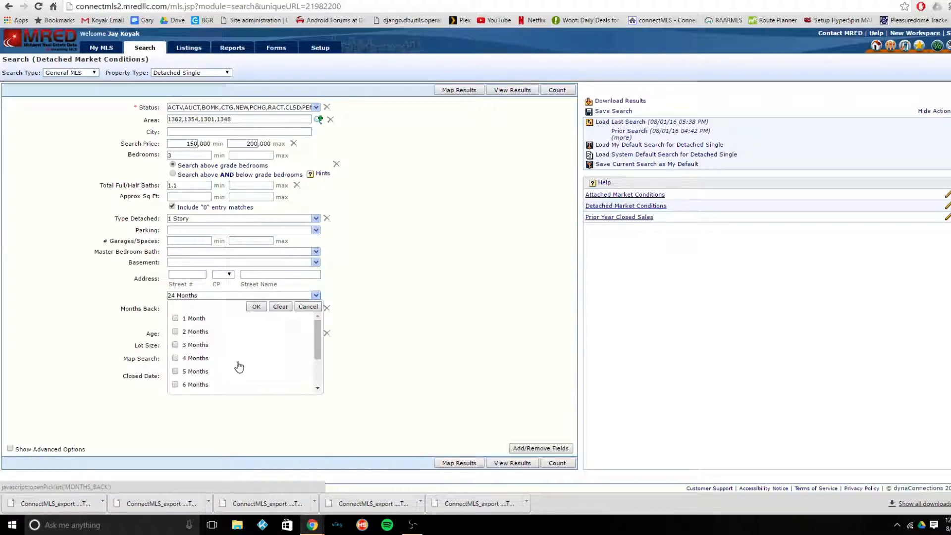
pyautogui.scroll(-2, 236, 370)
pyautogui.click(209, 357)
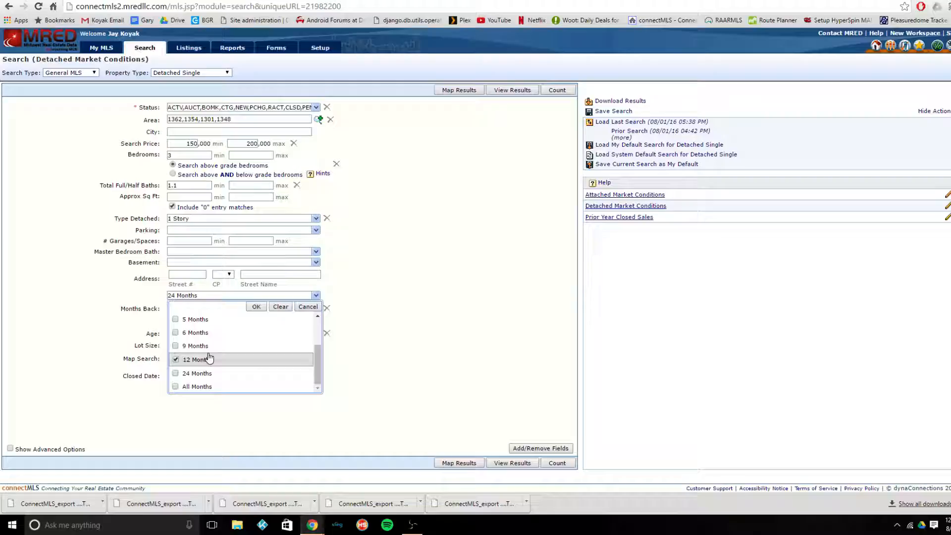
pyautogui.click(256, 306)
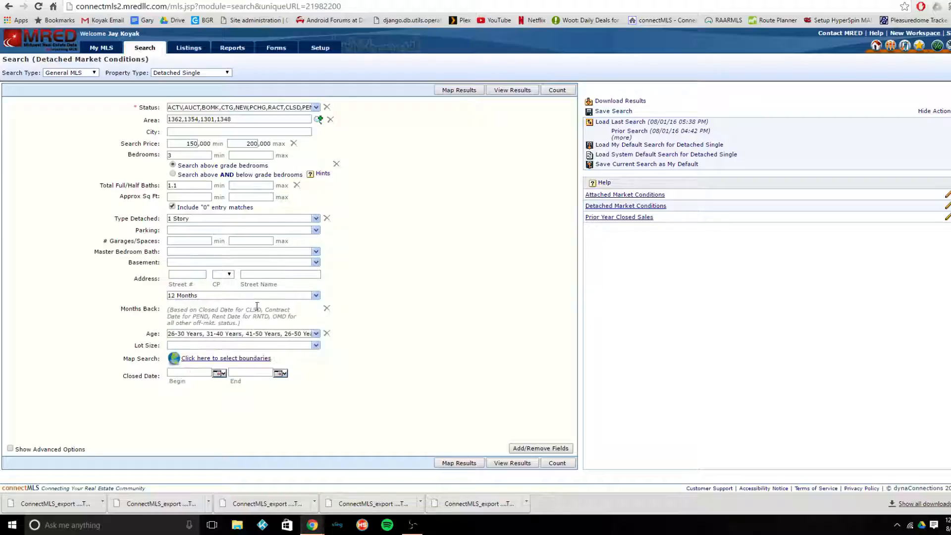
# - Limit the listing status to CLSD (Closed) only and view the search results
pyautogui.click(316, 107)
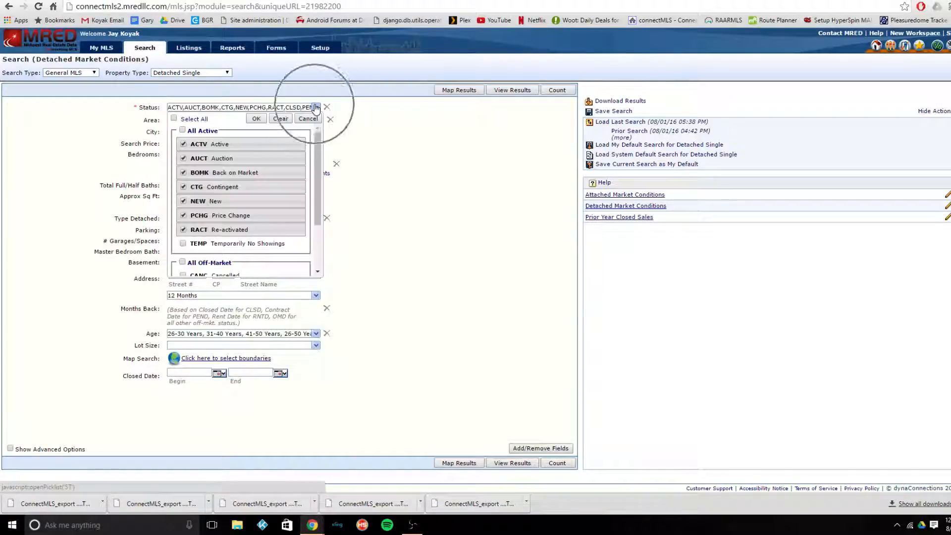
pyautogui.doubleClick(182, 130)
pyautogui.scroll(-3, 183, 144)
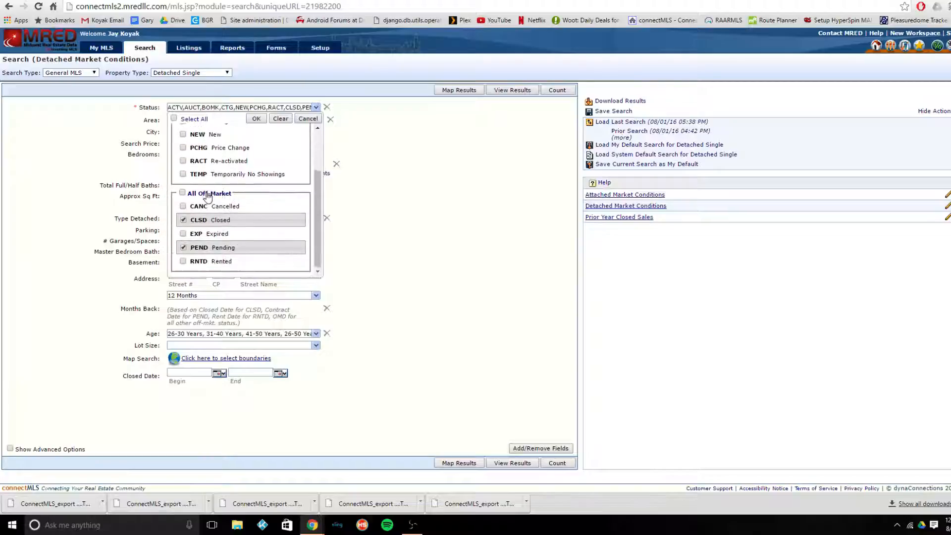
pyautogui.click(194, 247)
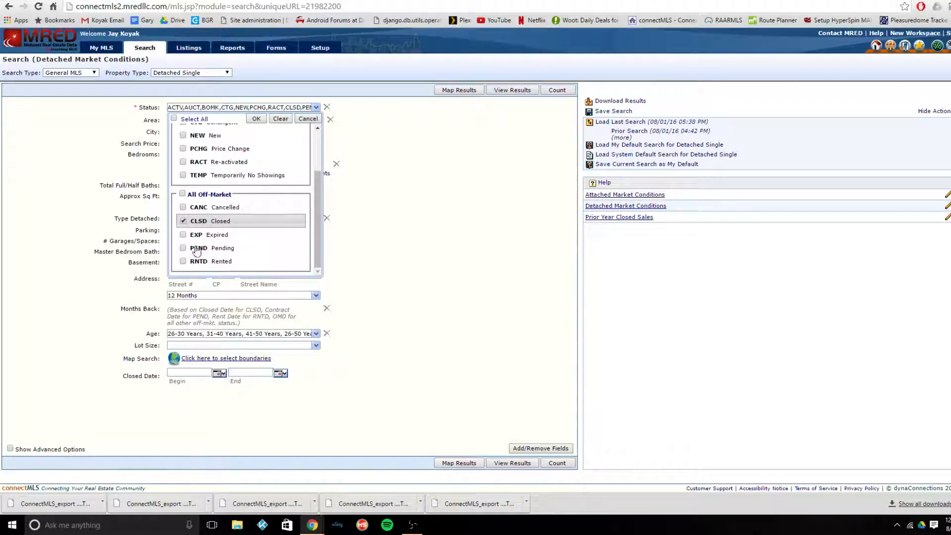
pyautogui.click(256, 119)
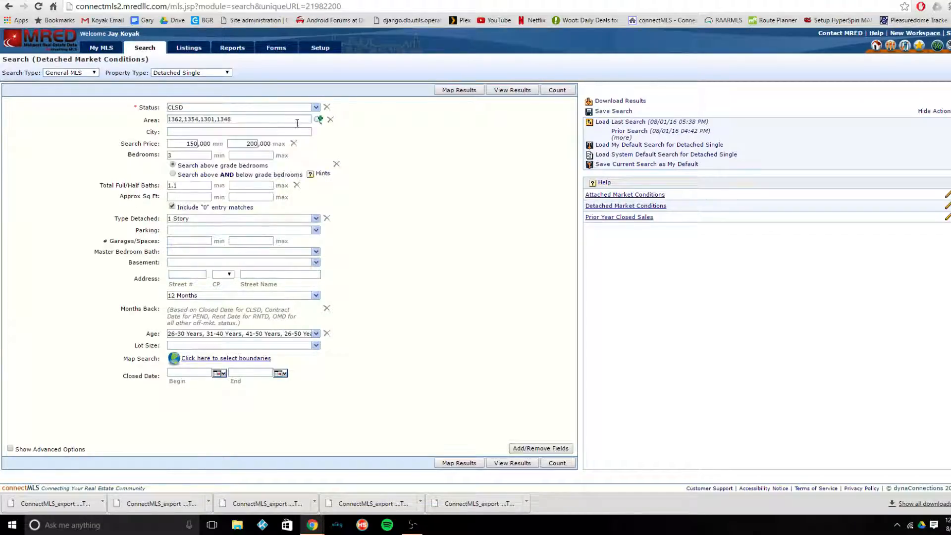
pyautogui.click(526, 92)
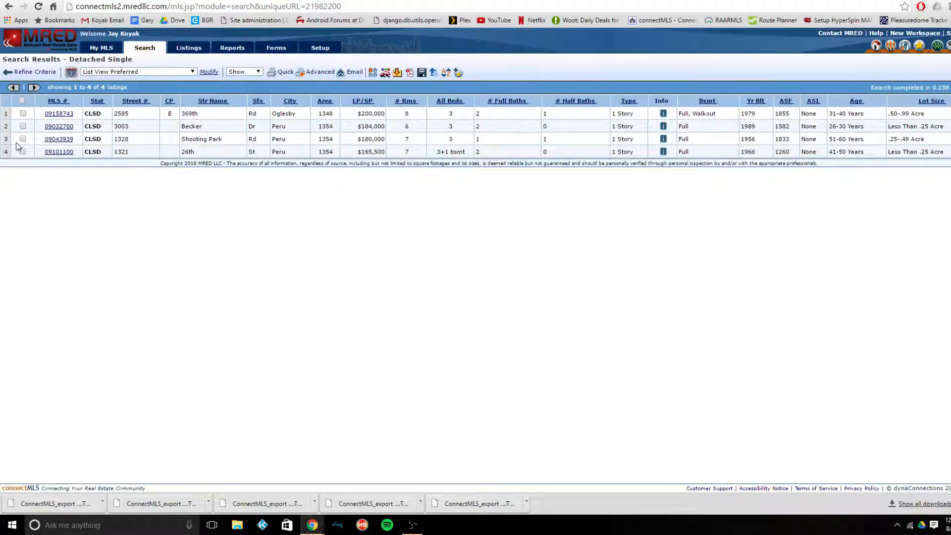
# - Select all listings in the results except the one sold for $165,500
pyautogui.click(22, 101)
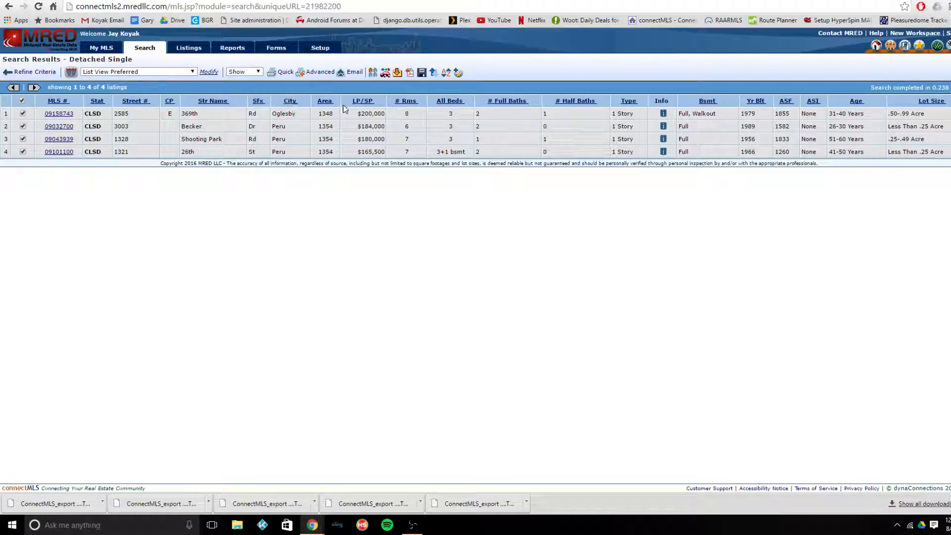
pyautogui.click(394, 75)
pyautogui.click(23, 152)
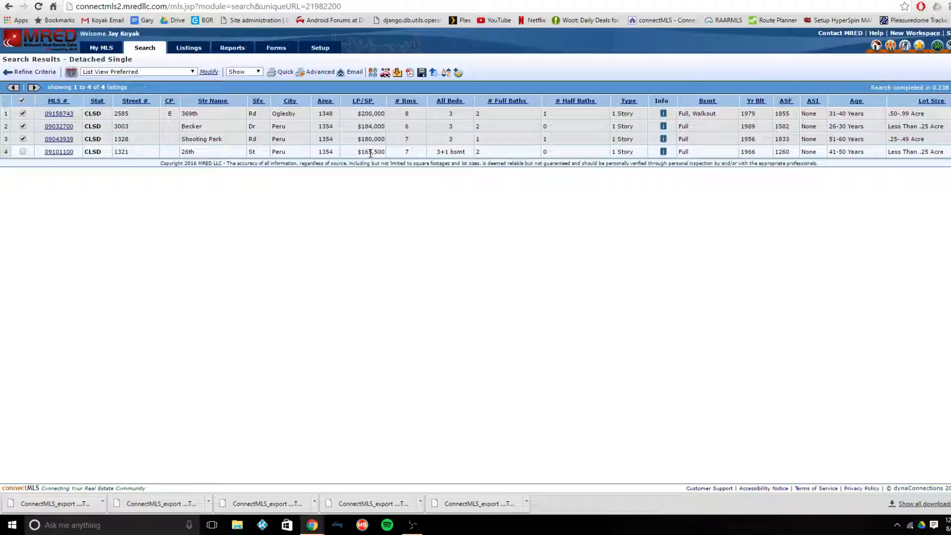
# - Export the selected listings with the Download For MarketConditions report fields as a tab-delimited text file
pyautogui.click(398, 75)
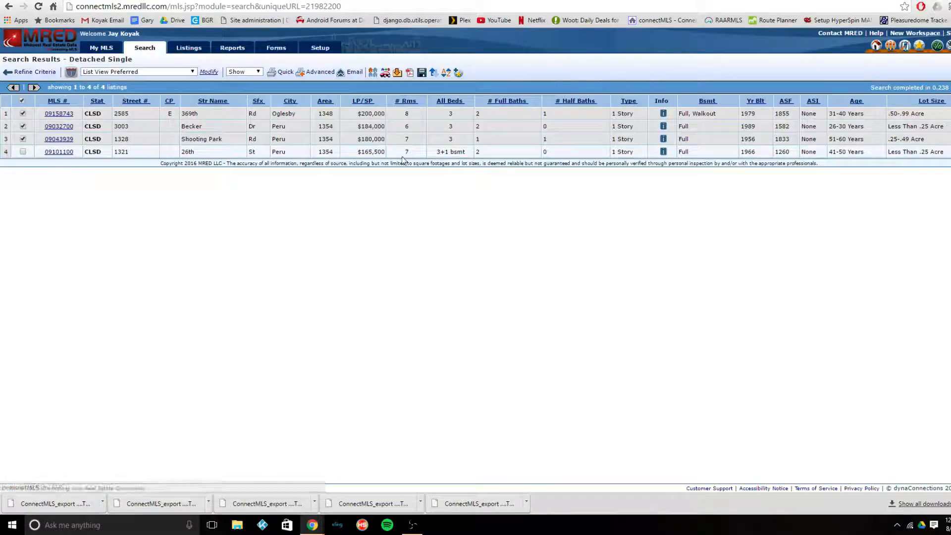
pyautogui.click(399, 75)
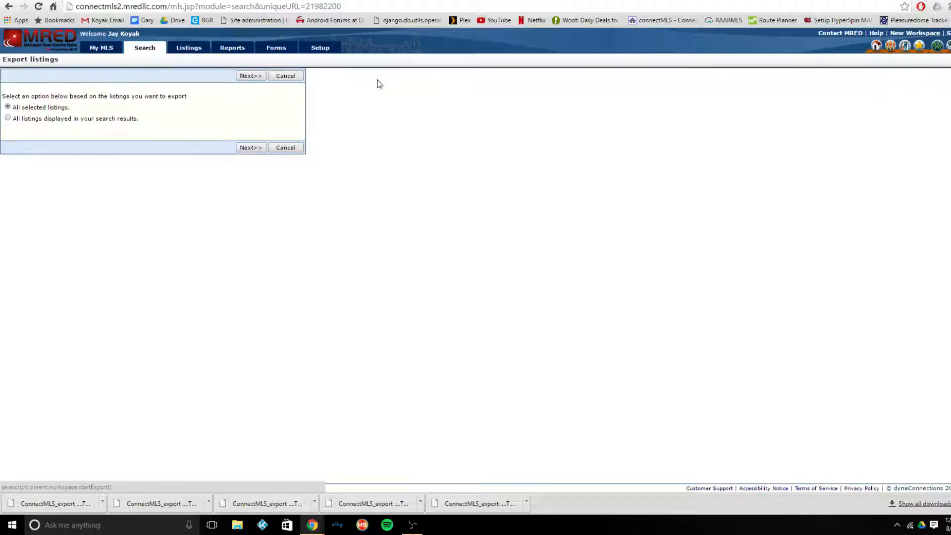
pyautogui.click(248, 147)
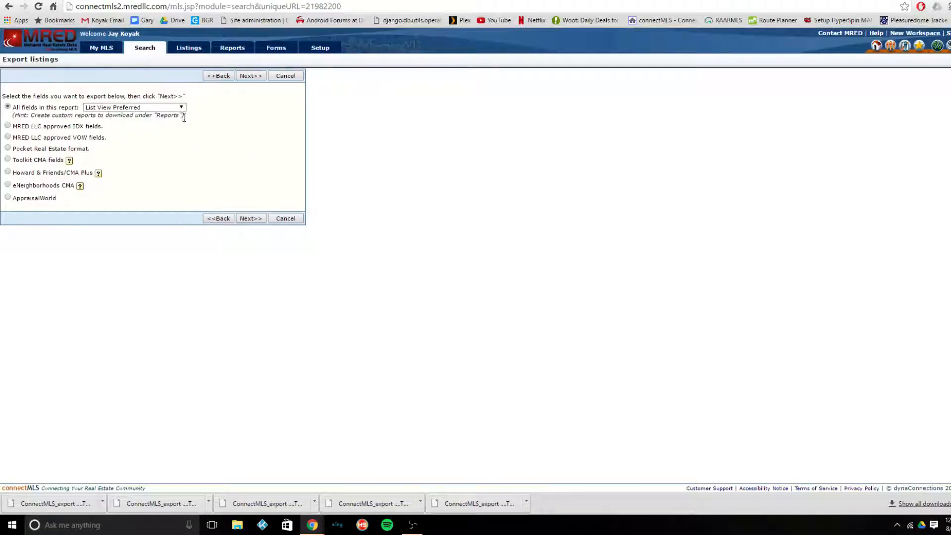
pyautogui.click(178, 109)
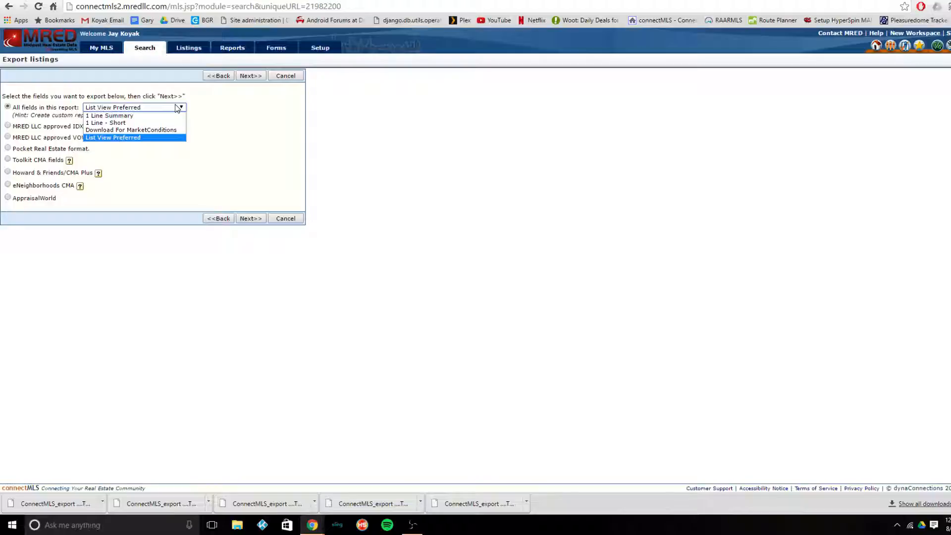
pyautogui.click(174, 132)
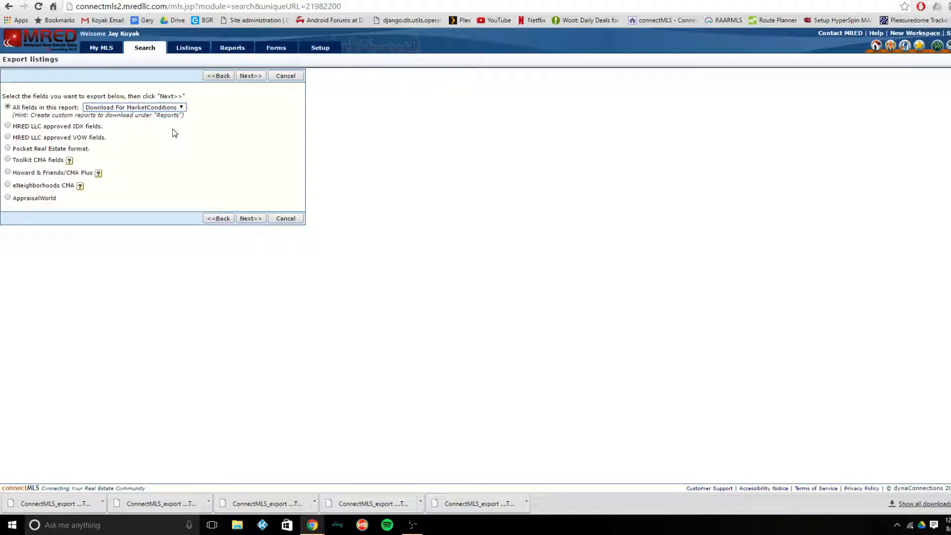
pyautogui.click(261, 220)
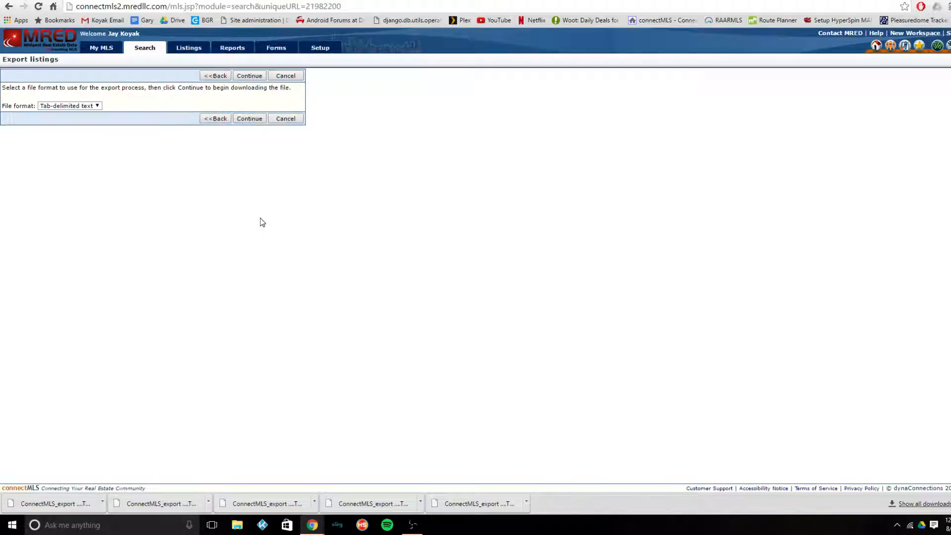
pyautogui.click(254, 119)
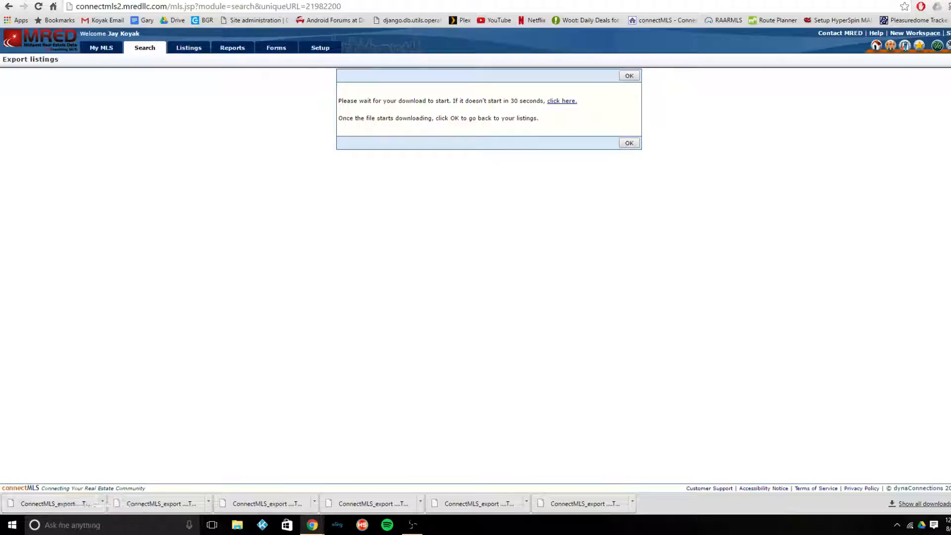
# - Switch to the Tutorial spreadsheet and import ConnectMLS_export (53).TSV into the Import1004MC sheet, replacing the current sheet
pyautogui.click(134, 0)
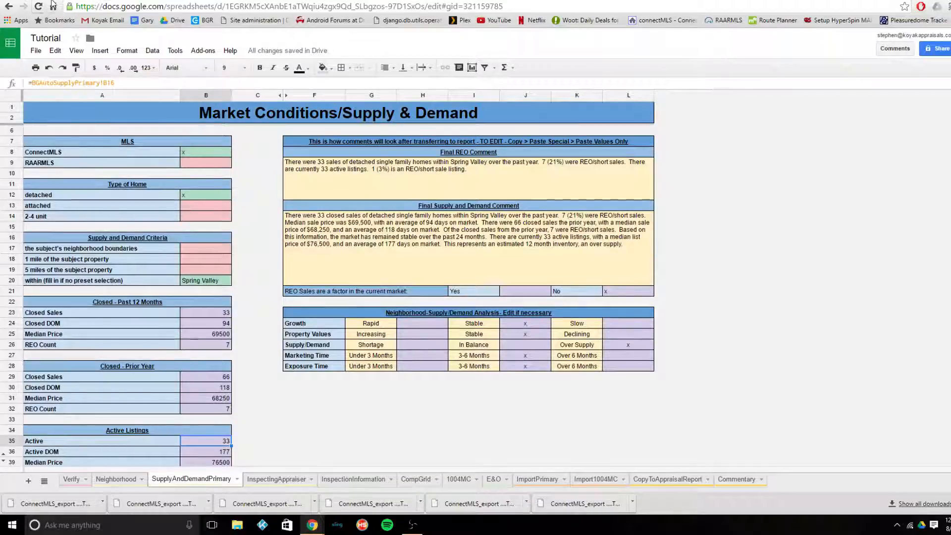
pyautogui.click(591, 480)
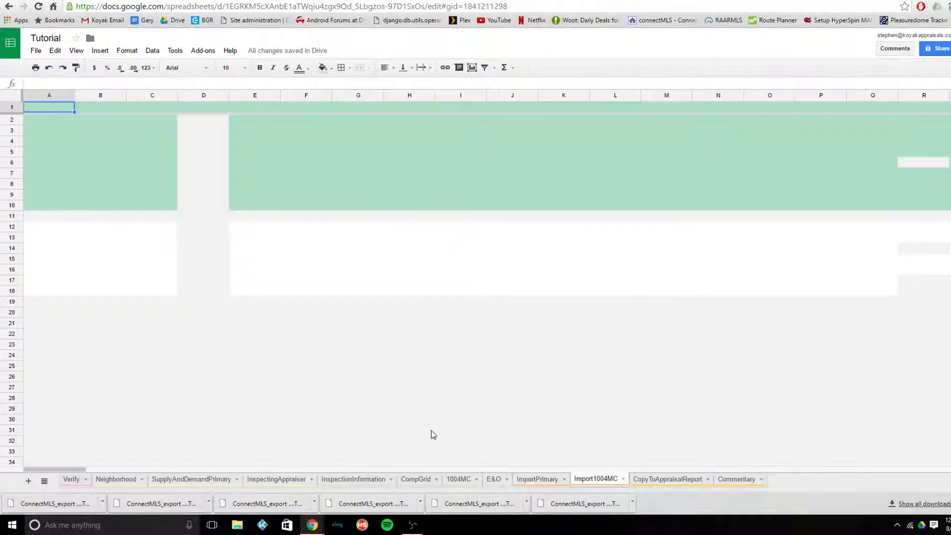
pyautogui.click(35, 51)
pyautogui.click(71, 170)
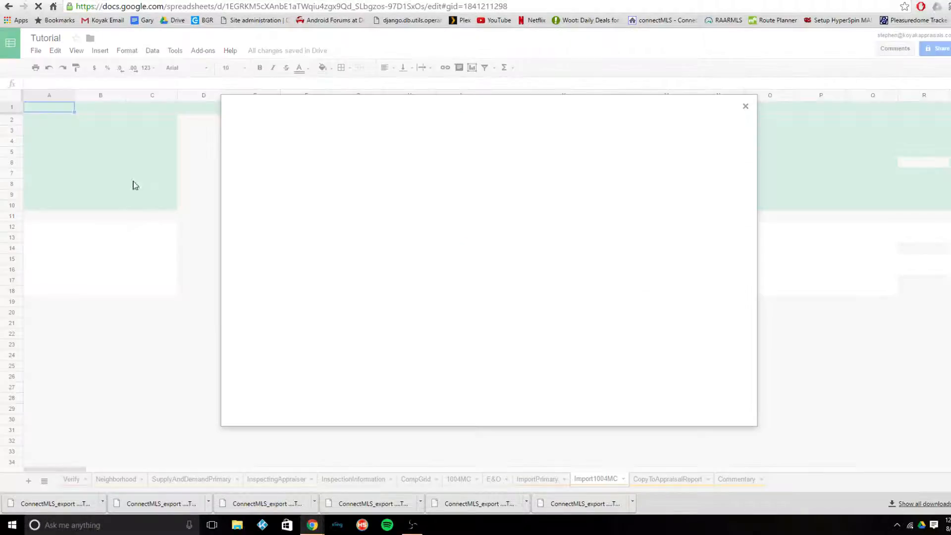
pyautogui.click(405, 138)
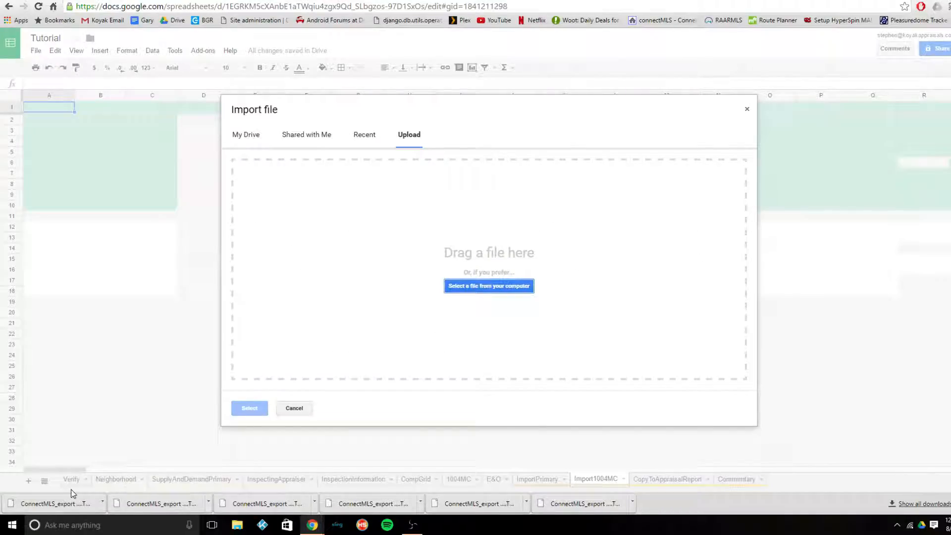
pyautogui.moveTo(57, 503); pyautogui.dragTo(348, 284)
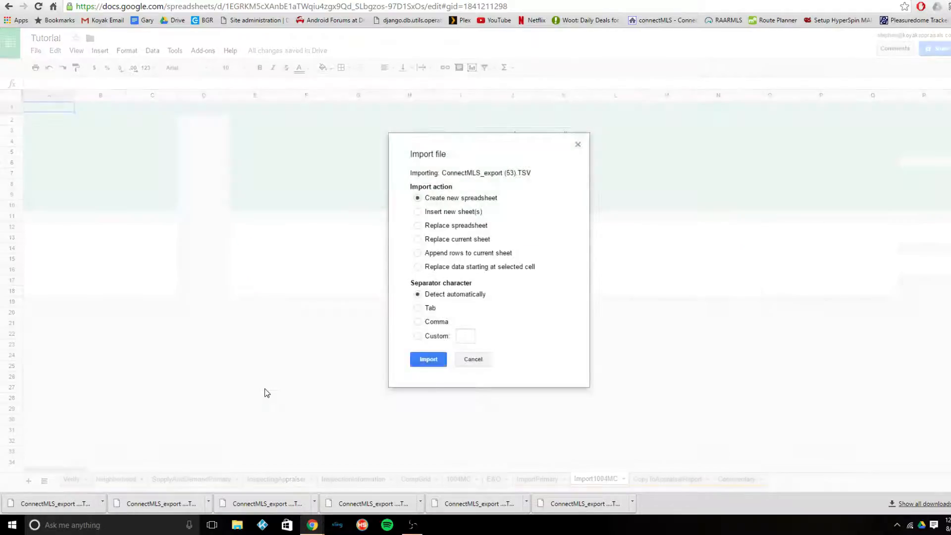
pyautogui.click(469, 241)
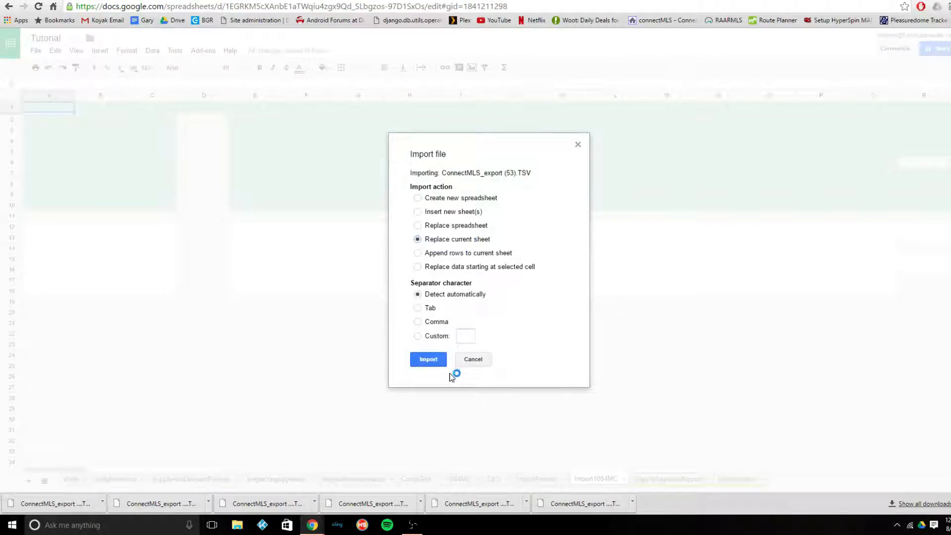
pyautogui.click(429, 360)
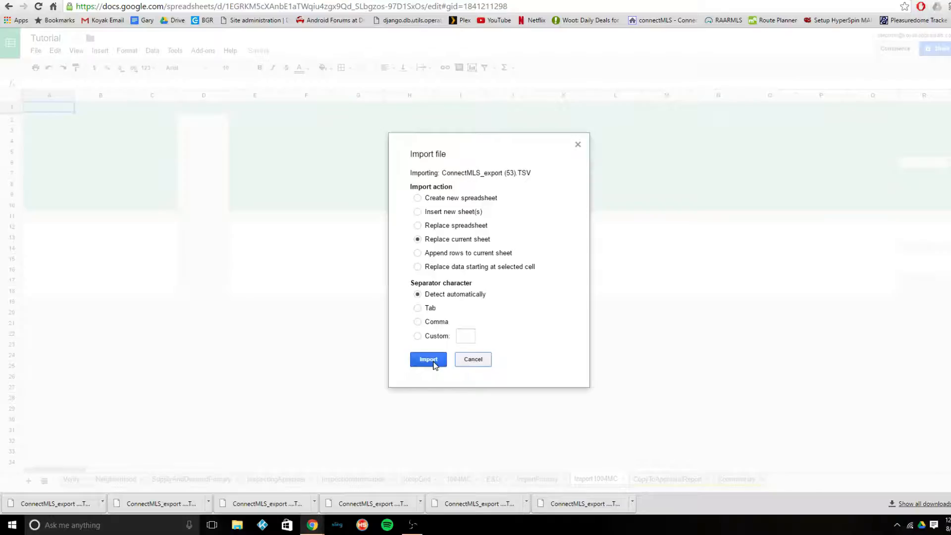
pyautogui.click(434, 363)
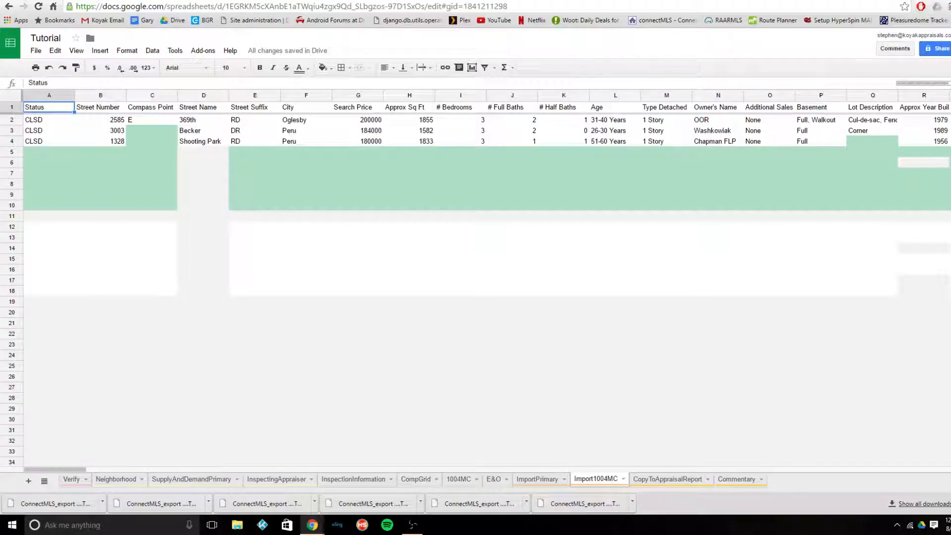
# - Return to the connectMLS search criteria and set the status to all active types except TEMP, plus PEND, without CLSD
pyautogui.click(158, 0)
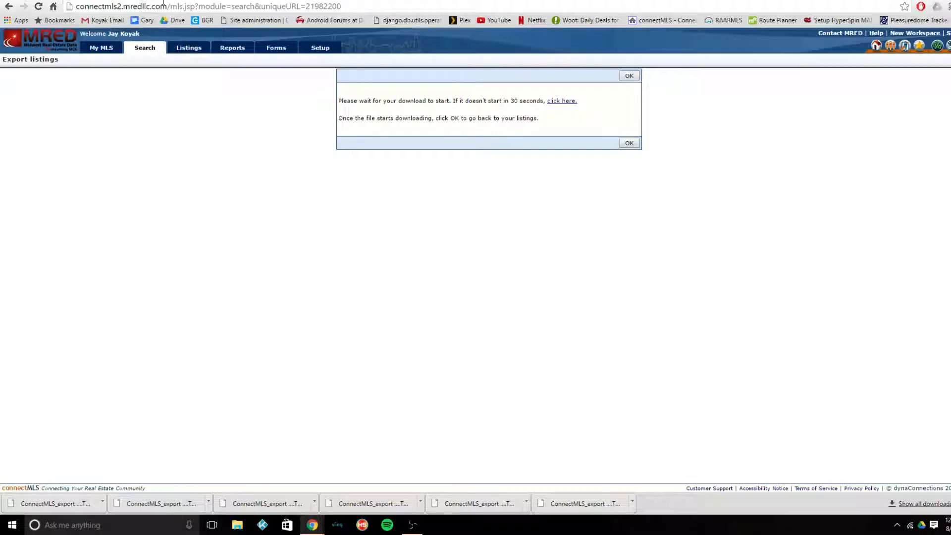
pyautogui.click(627, 76)
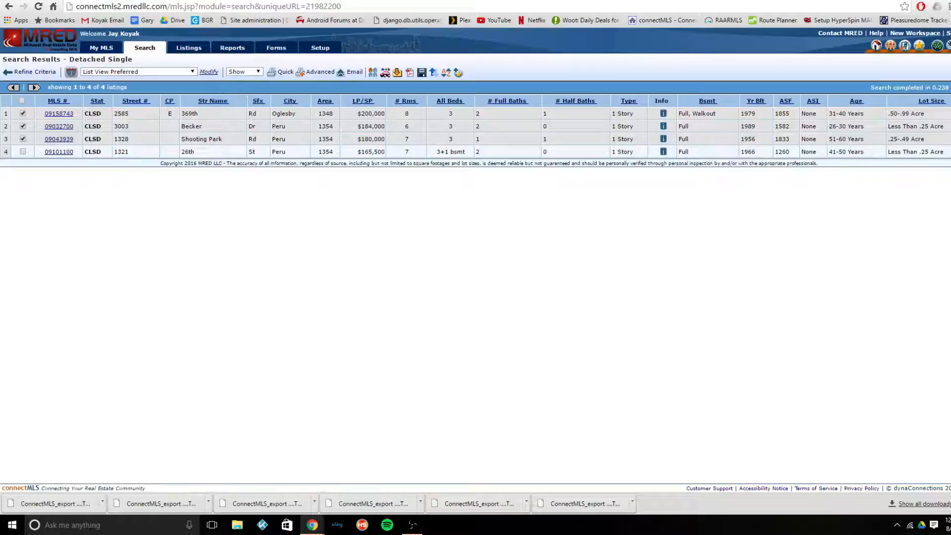
pyautogui.click(45, 74)
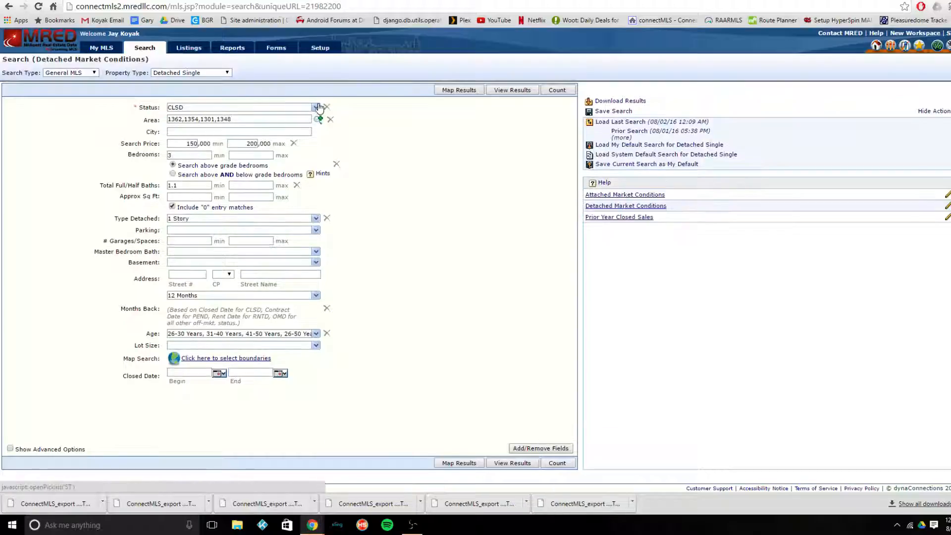
pyautogui.click(316, 107)
pyautogui.click(182, 130)
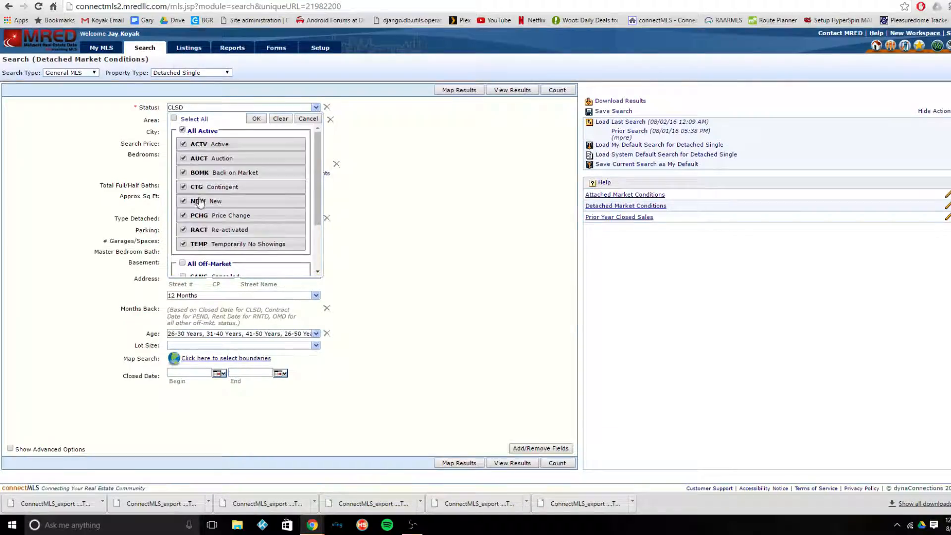
pyautogui.click(208, 247)
pyautogui.scroll(-2, 208, 248)
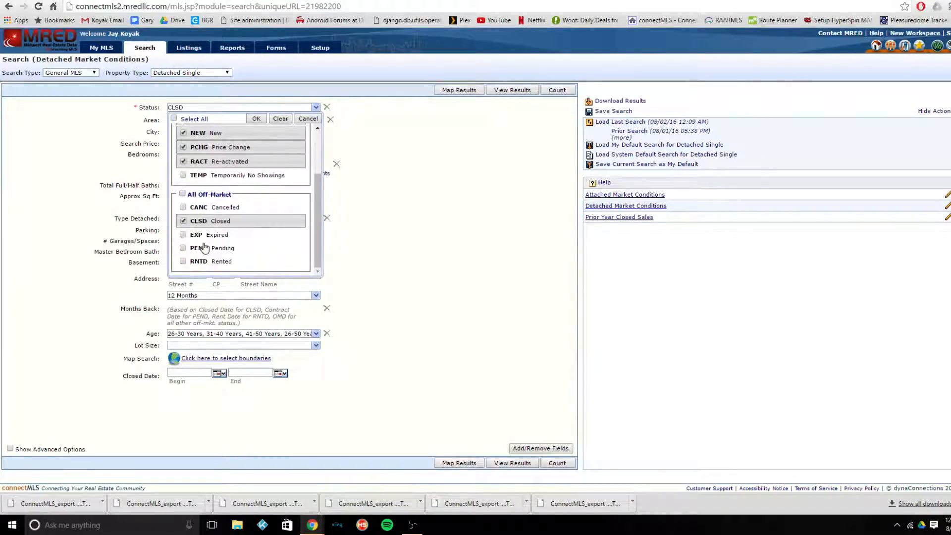
pyautogui.click(208, 248)
pyautogui.click(217, 221)
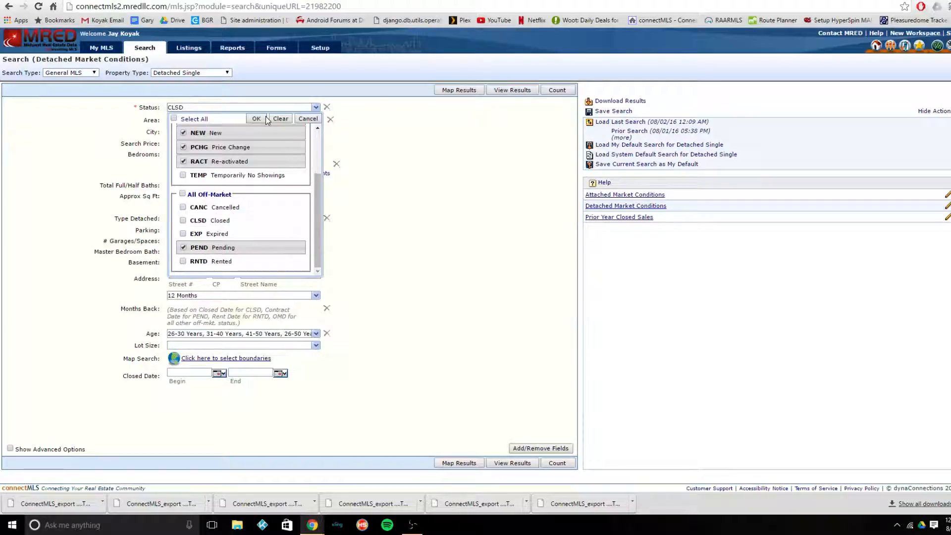
pyautogui.click(259, 119)
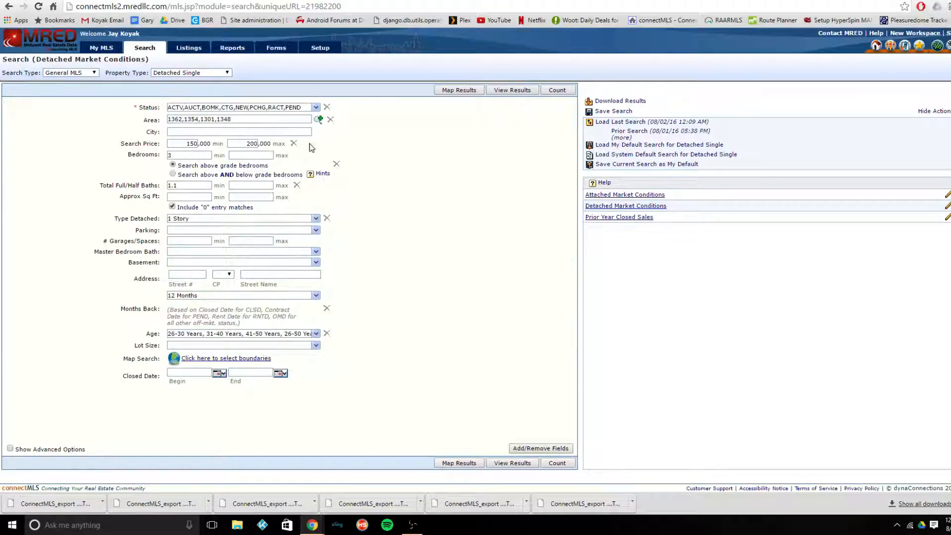
# - Set the search price range to 180,000 minimum and 250,000 maximum and view the results
pyautogui.doubleClick(252, 143)
pyautogui.write('250')
pyautogui.click(363, 137)
pyautogui.doubleClick(191, 144)
pyautogui.write('18')
pyautogui.click(473, 181)
pyautogui.click(518, 94)
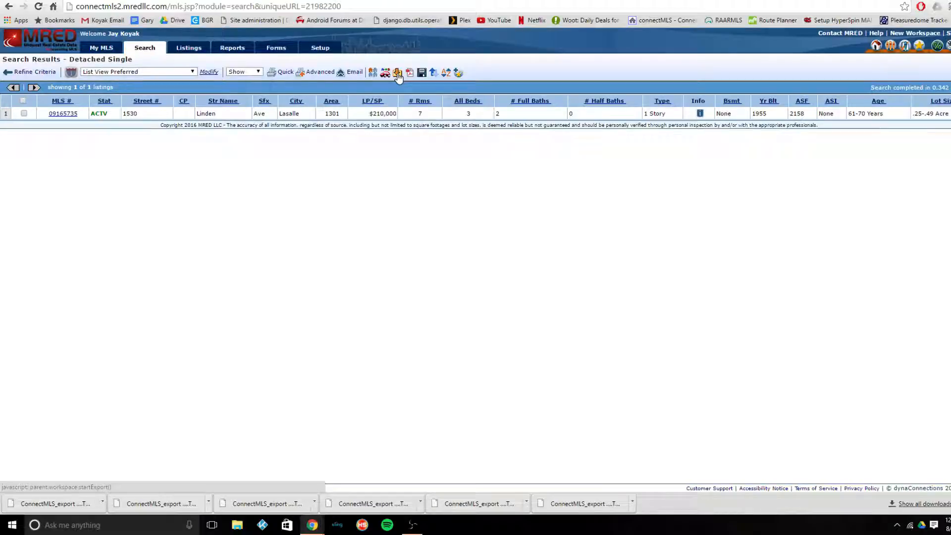
# - Refine the search by clearing the Age and Type Detached criteria and view the results
pyautogui.click(27, 73)
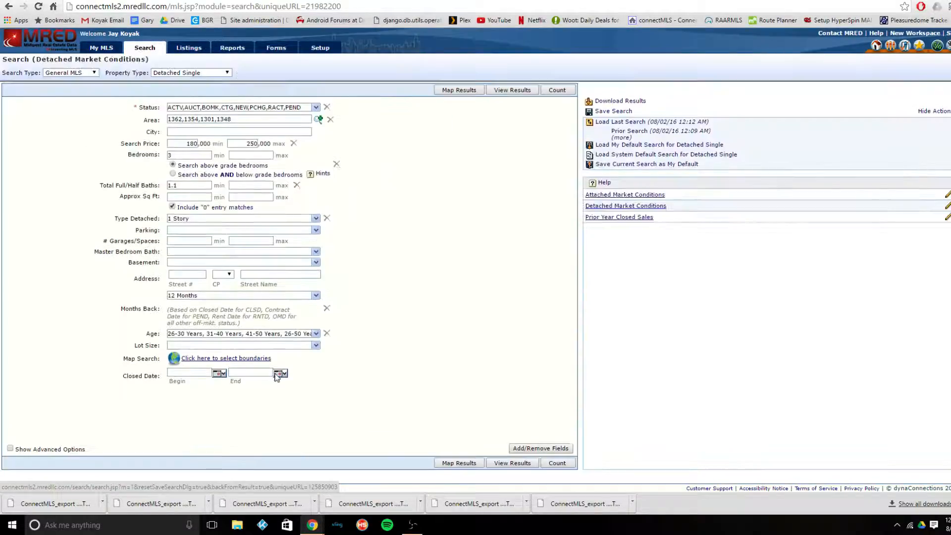
pyautogui.click(326, 334)
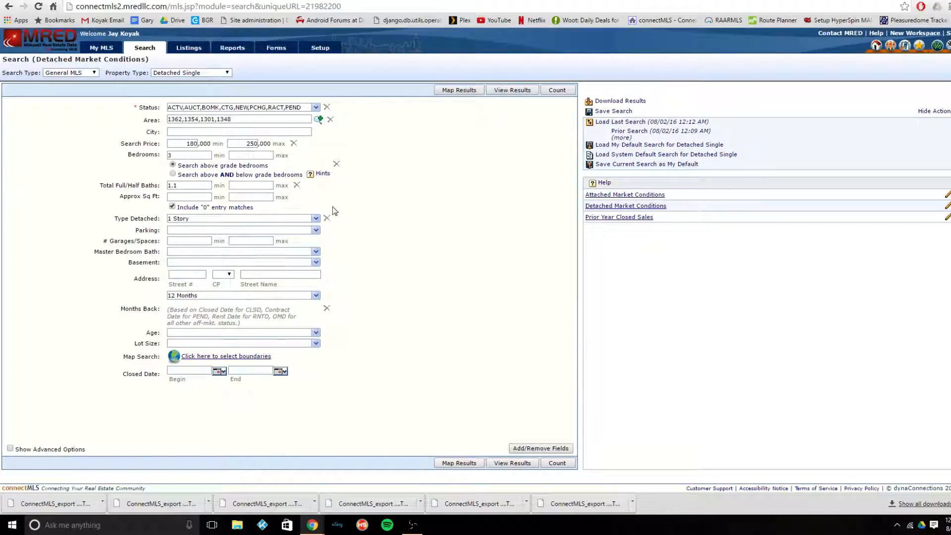
pyautogui.click(326, 219)
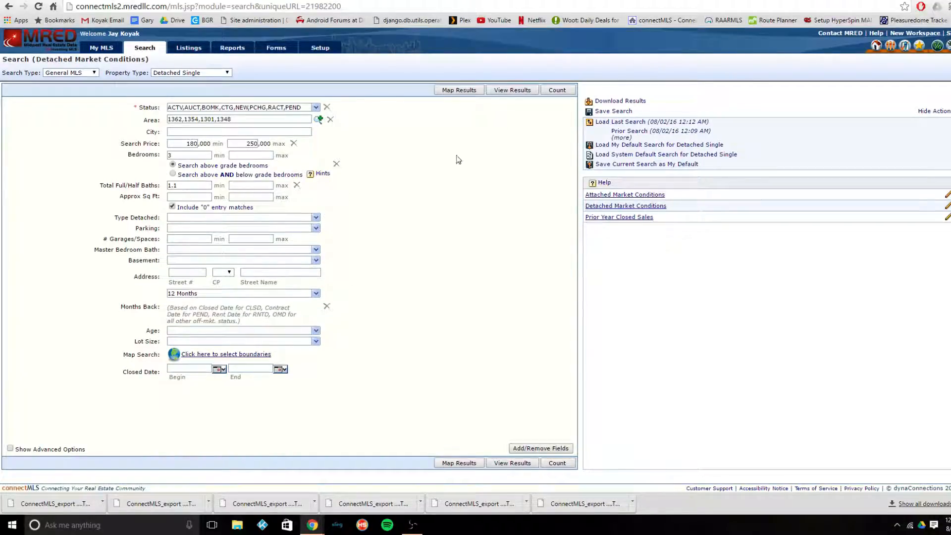
pyautogui.click(526, 92)
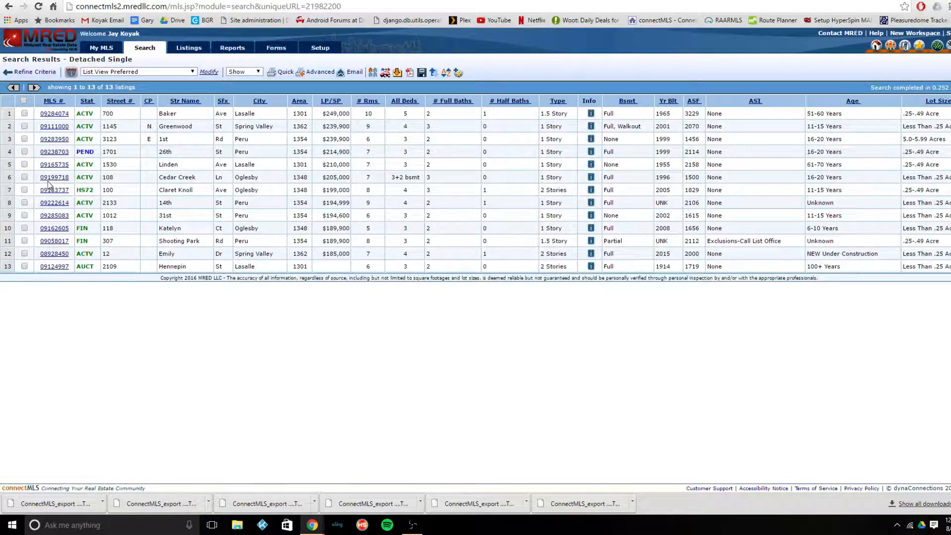
# - Select the four listings in rows 7 to 10 of the search results
pyautogui.click(25, 191)
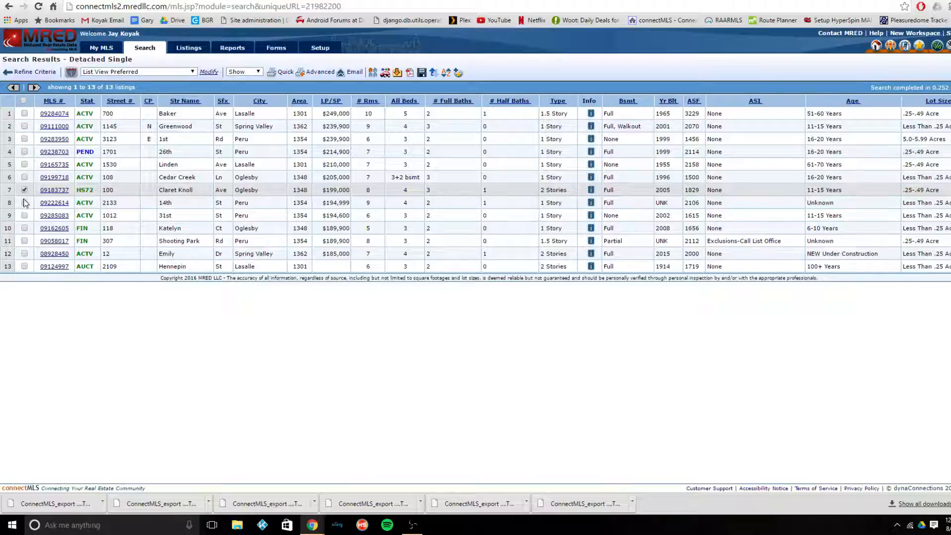
pyautogui.click(25, 203)
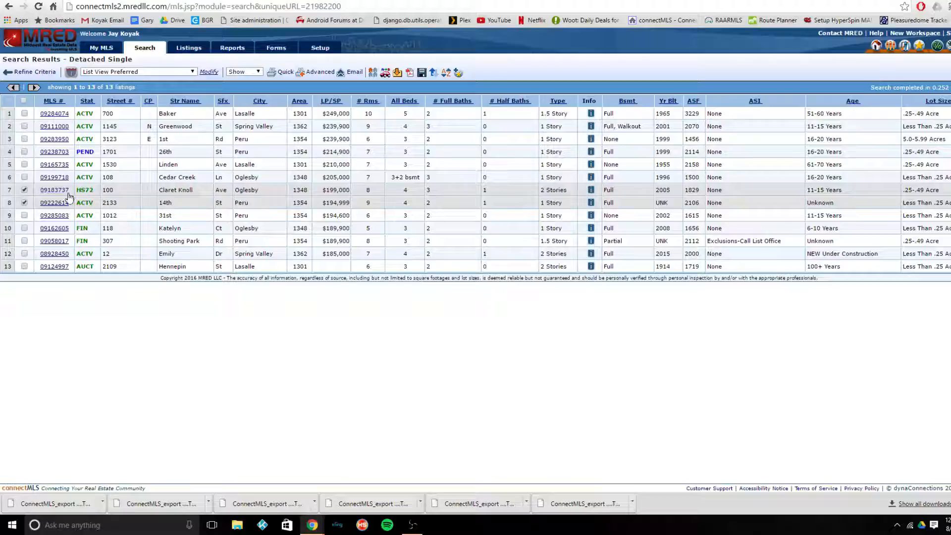
pyautogui.click(24, 216)
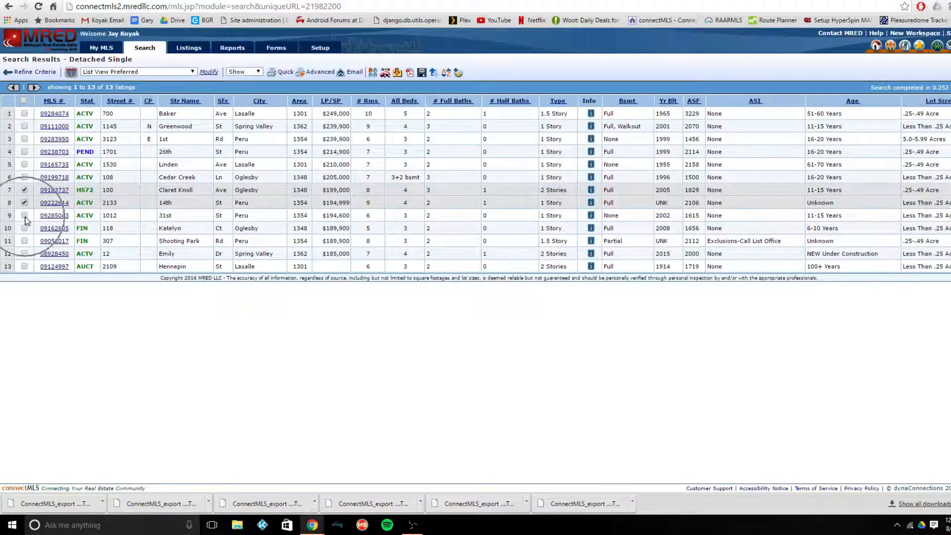
pyautogui.click(24, 228)
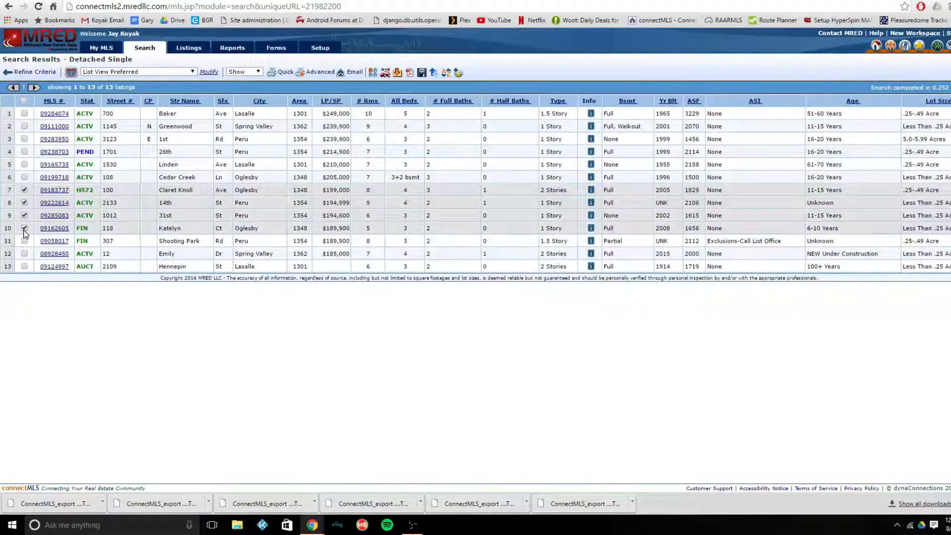
# - Export the four selected active listings as tab-delimited text using the Download For MarketConditions report fields
pyautogui.click(397, 73)
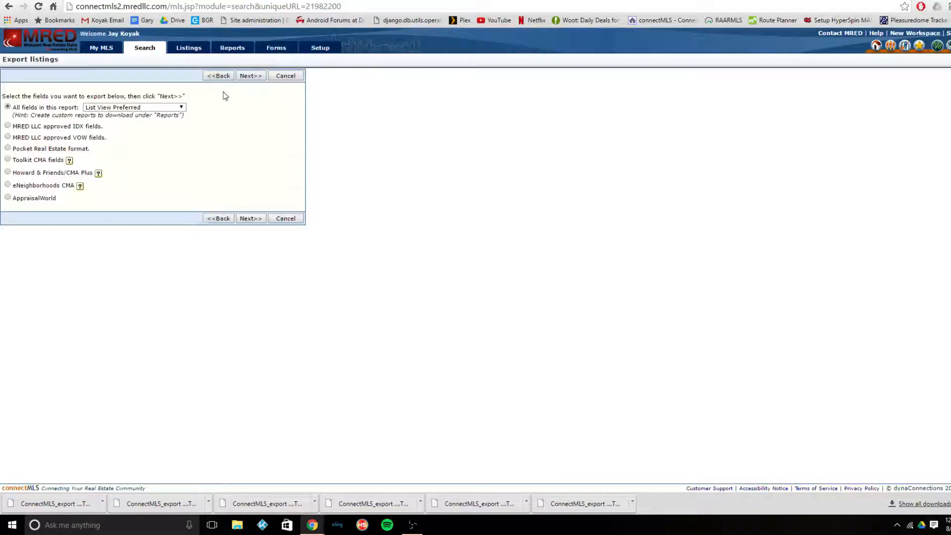
pyautogui.click(178, 107)
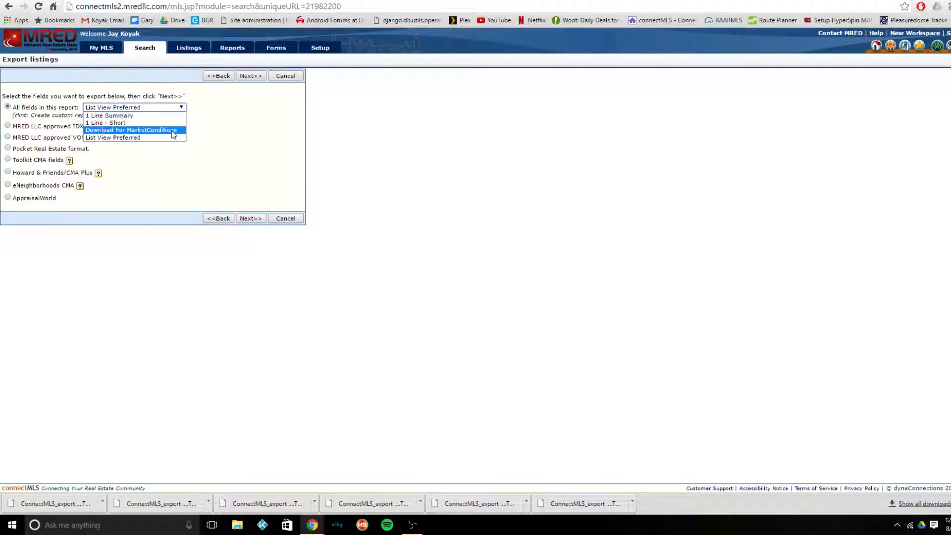
pyautogui.click(180, 128)
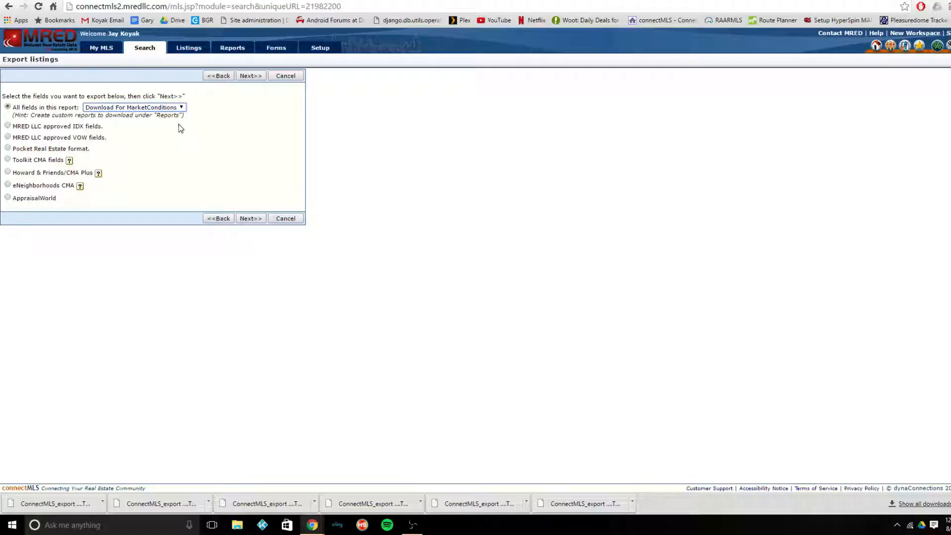
pyautogui.click(251, 76)
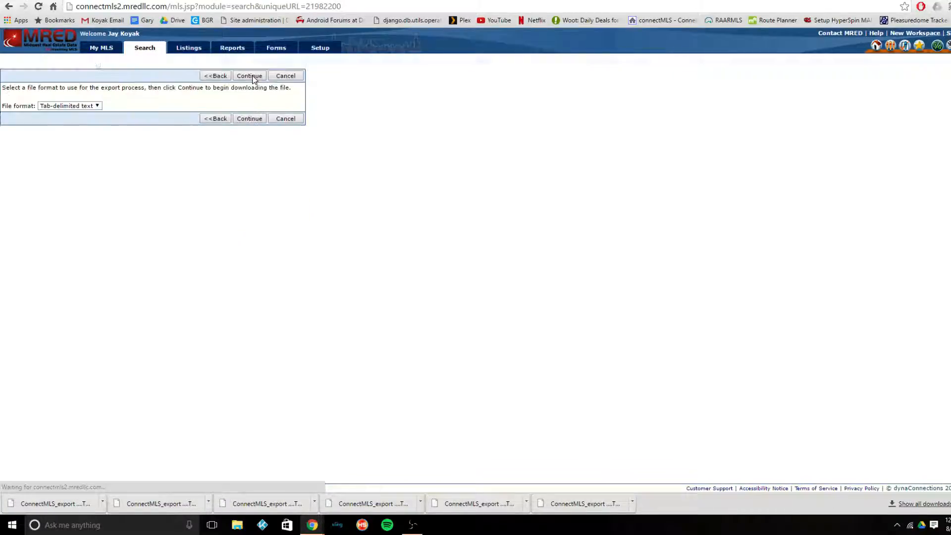
pyautogui.click(252, 76)
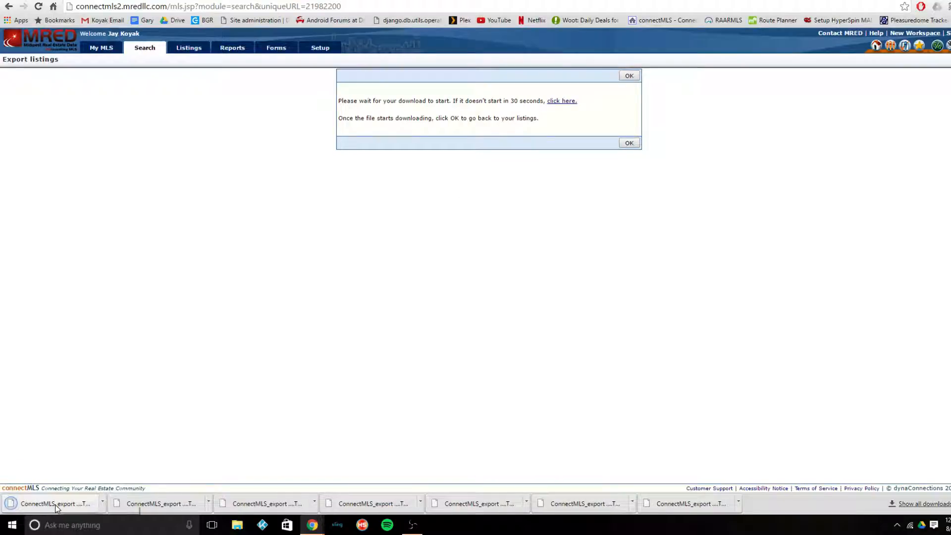
# - Switch to the Tutorial spreadsheet and import ConnectMLS_export (54).TSV into the Import1004MC sheet, appending its rows to the current sheet
pyautogui.click(53, 6)
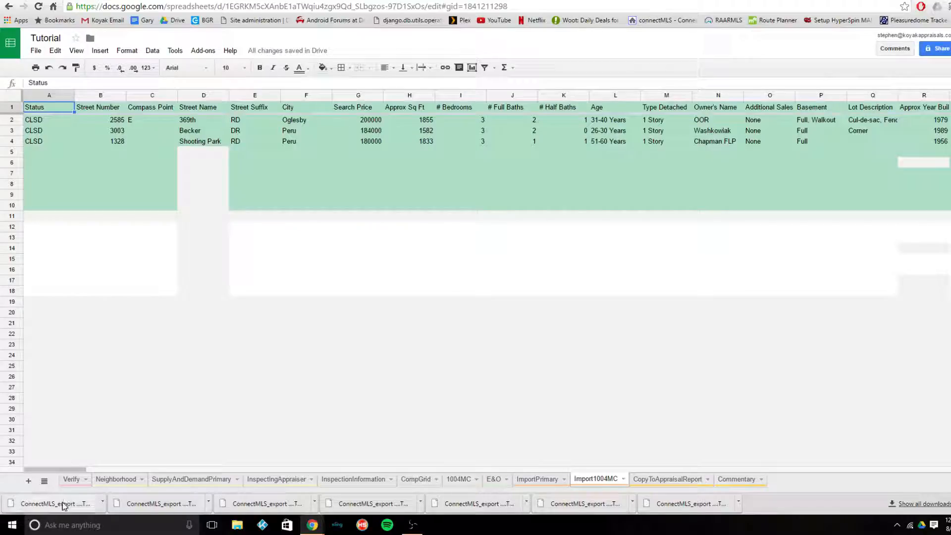
pyautogui.click(37, 51)
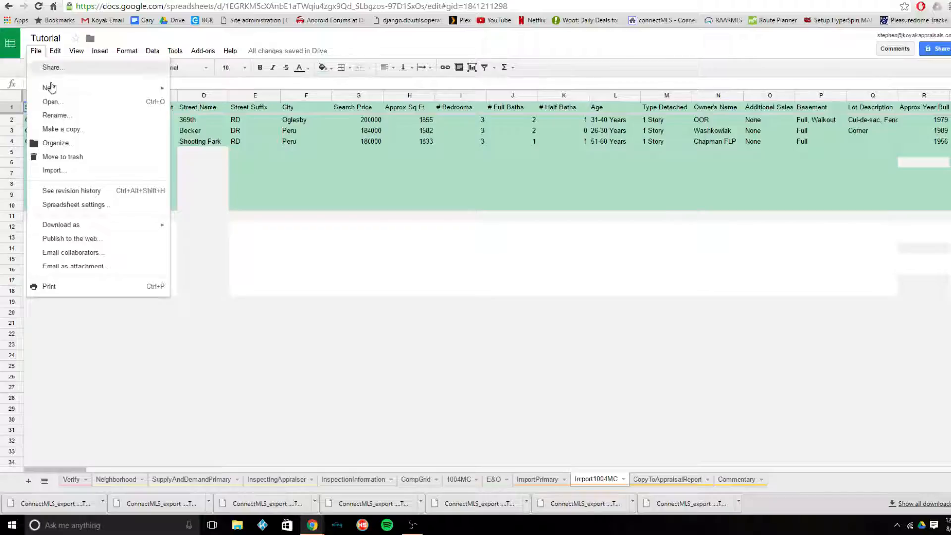
pyautogui.click(95, 178)
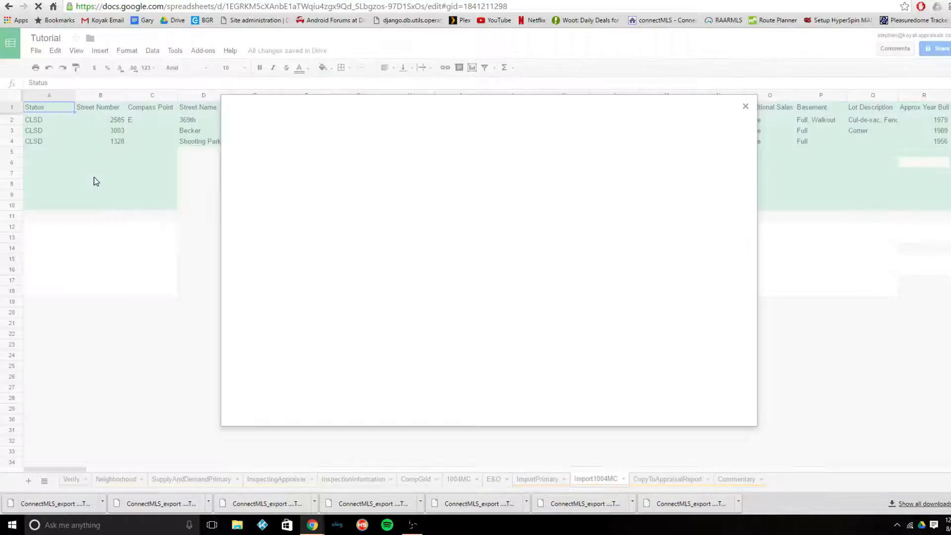
pyautogui.click(417, 142)
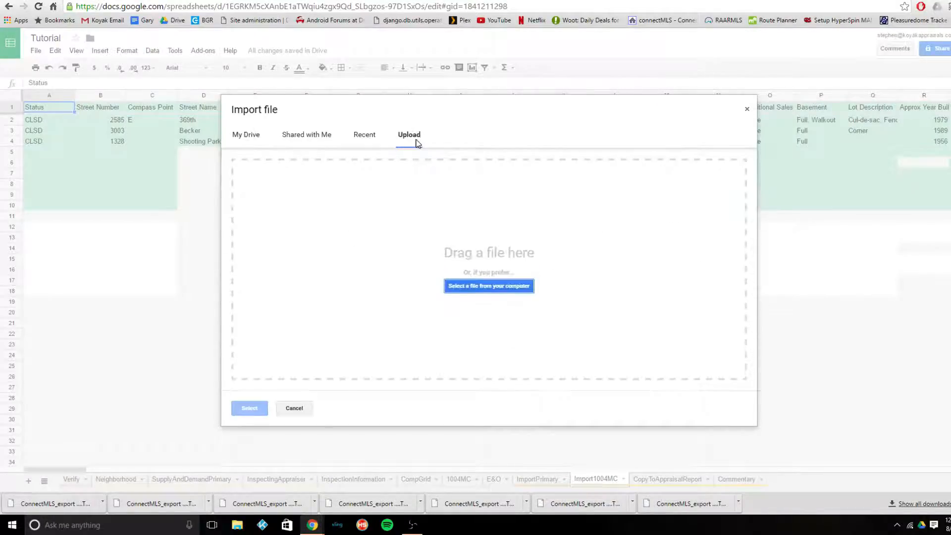
pyautogui.moveTo(65, 509); pyautogui.dragTo(371, 272)
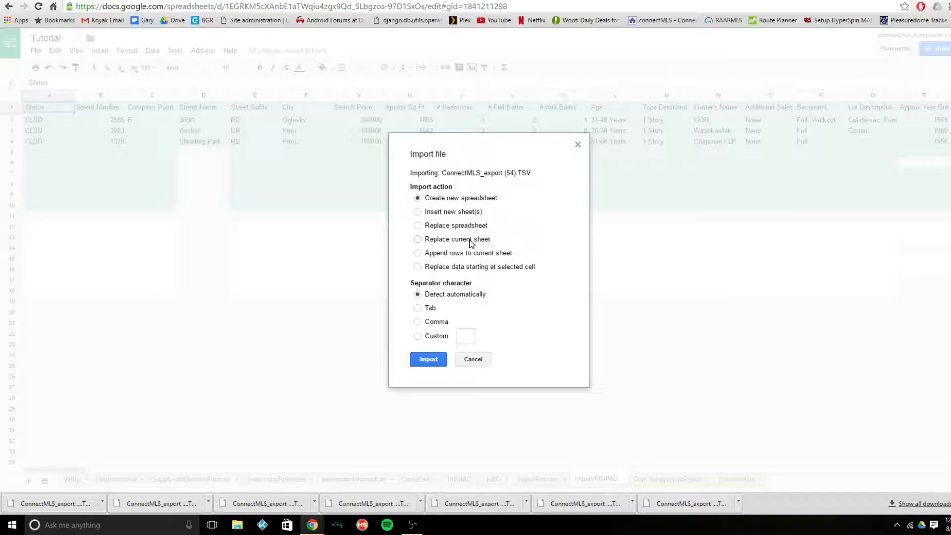
pyautogui.press('ctrl')
pyautogui.click(443, 361)
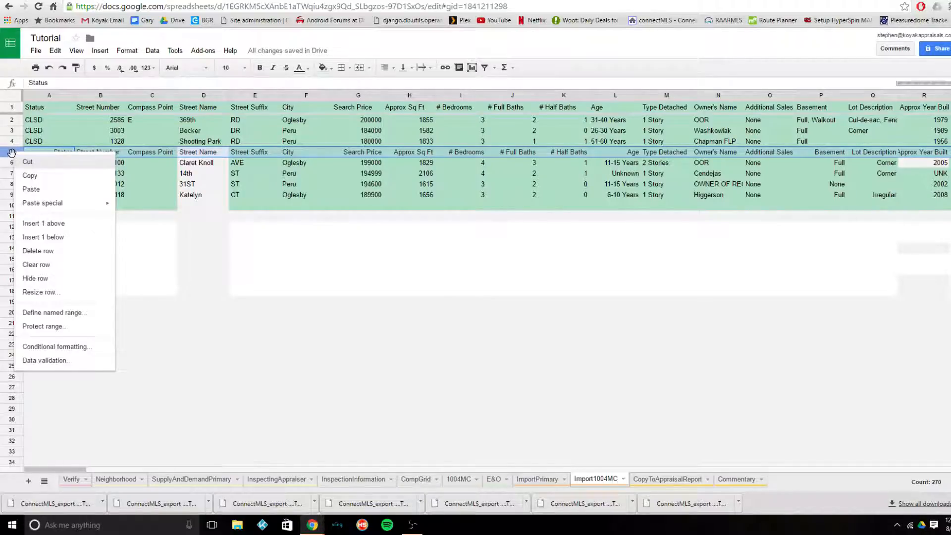
# - Delete the repeated header row 5 from the Import1004MC sheet
pyautogui.press('ctrl')
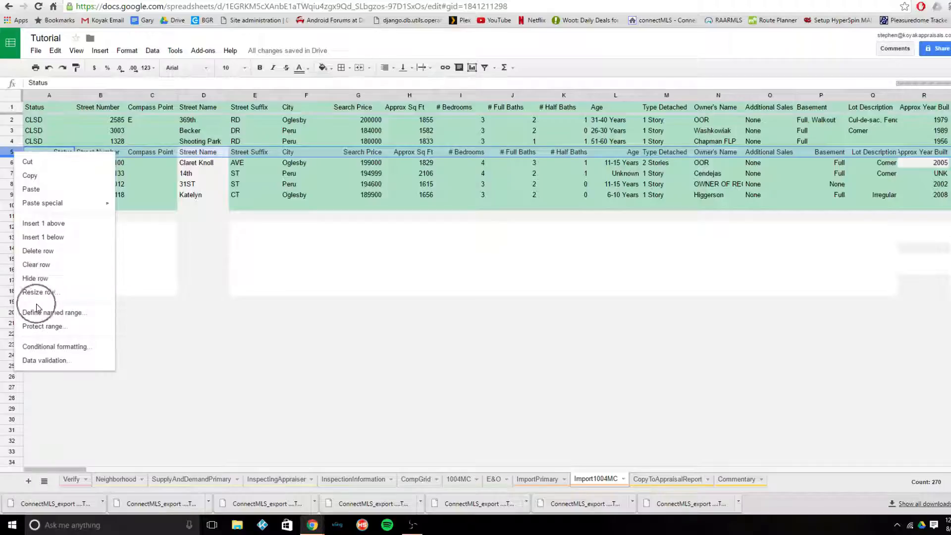
pyautogui.press('ctrl')
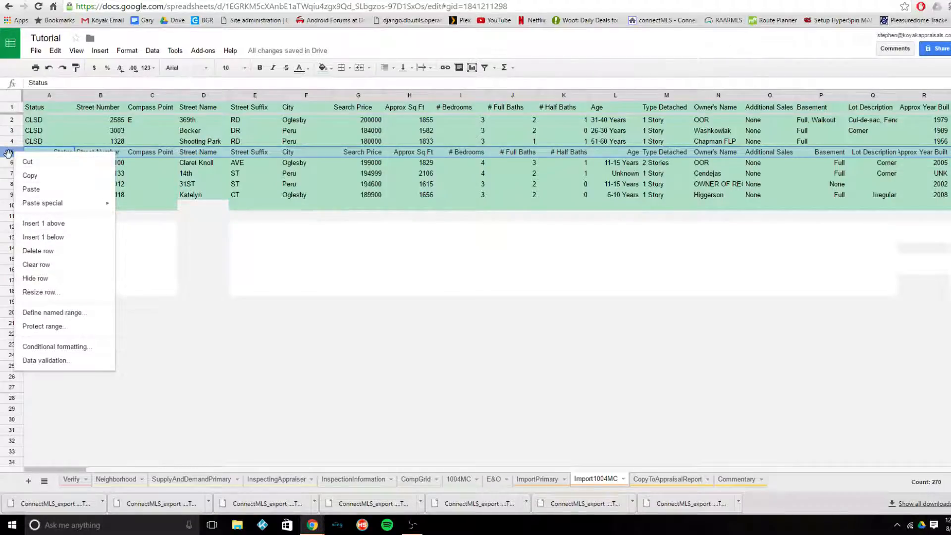
pyautogui.click(46, 255)
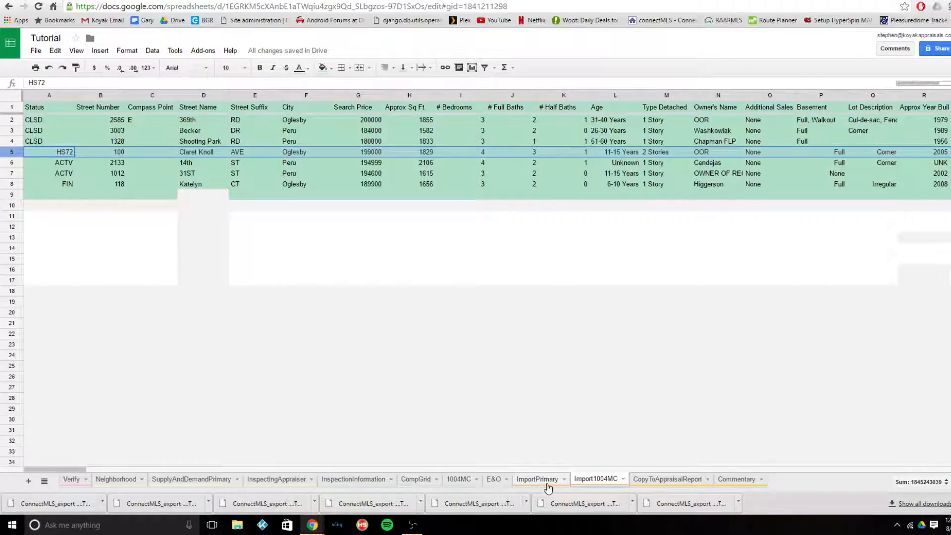
# - Examine the 1004MC sheet's comparable totals and inventory analysis, checking them against the Import1004MC listings and viewing the CompGrid sheet
pyautogui.click(457, 483)
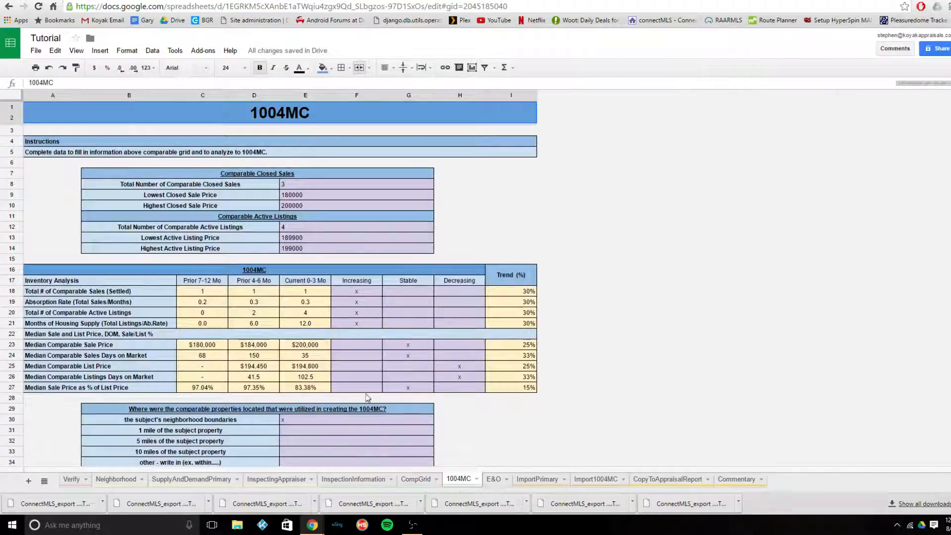
pyautogui.scroll(-1, 365, 394)
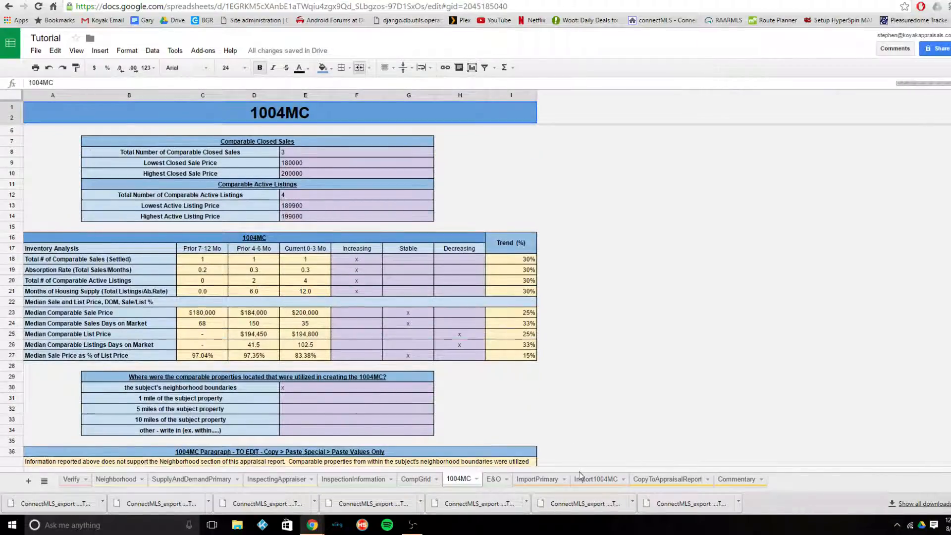
pyautogui.scroll(1, 579, 461)
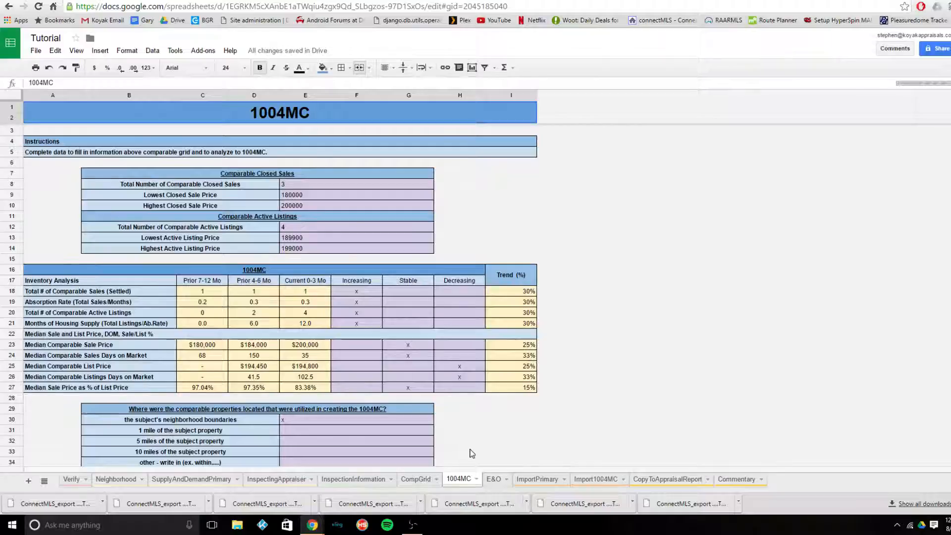
pyautogui.click(408, 483)
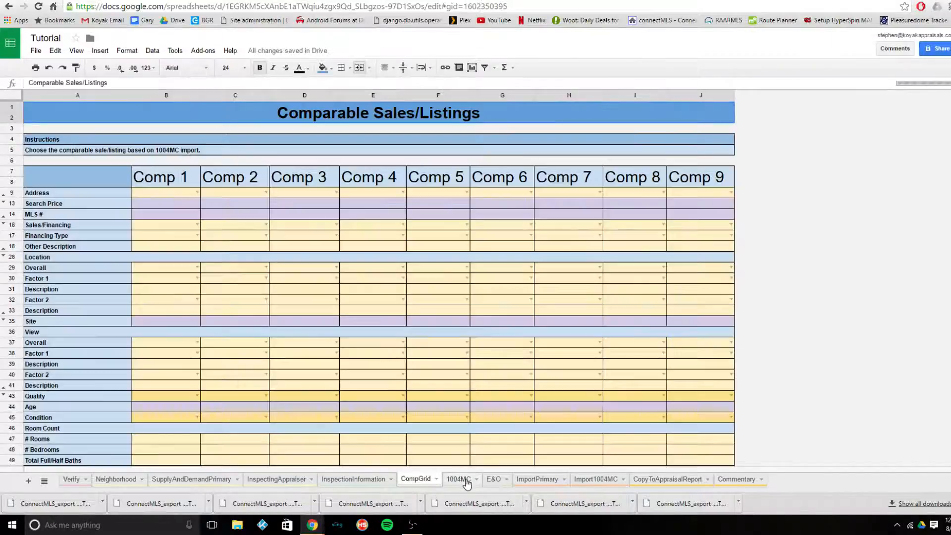
pyautogui.click(466, 482)
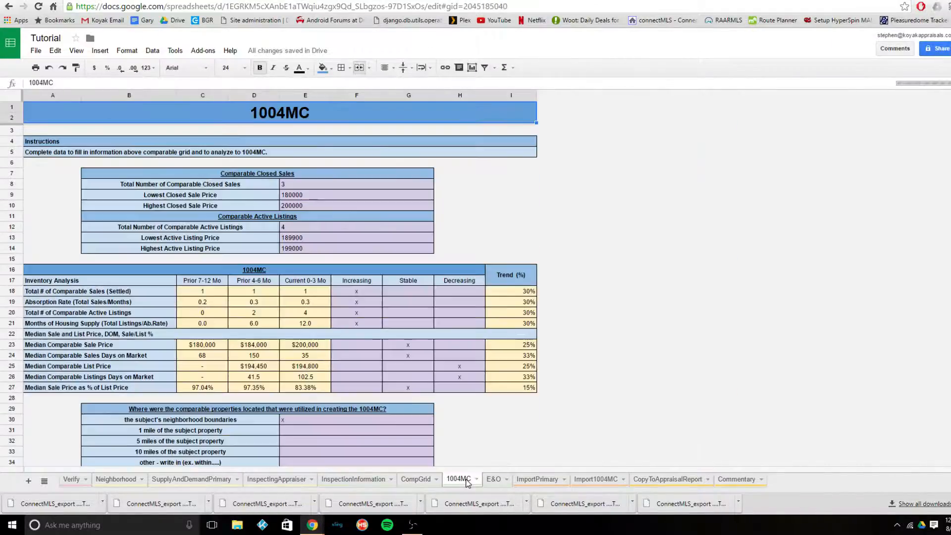
pyautogui.click(606, 481)
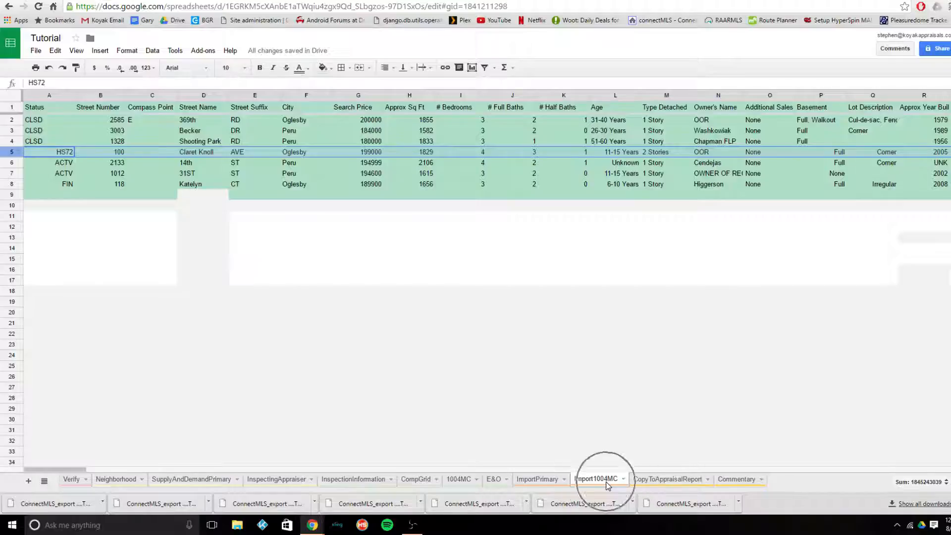
pyautogui.click(460, 482)
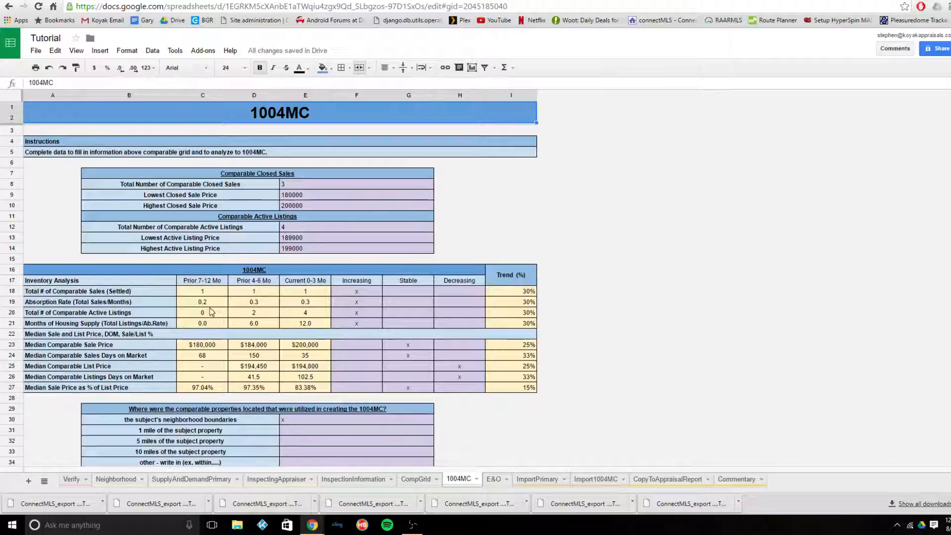
pyautogui.scroll(-1, 251, 371)
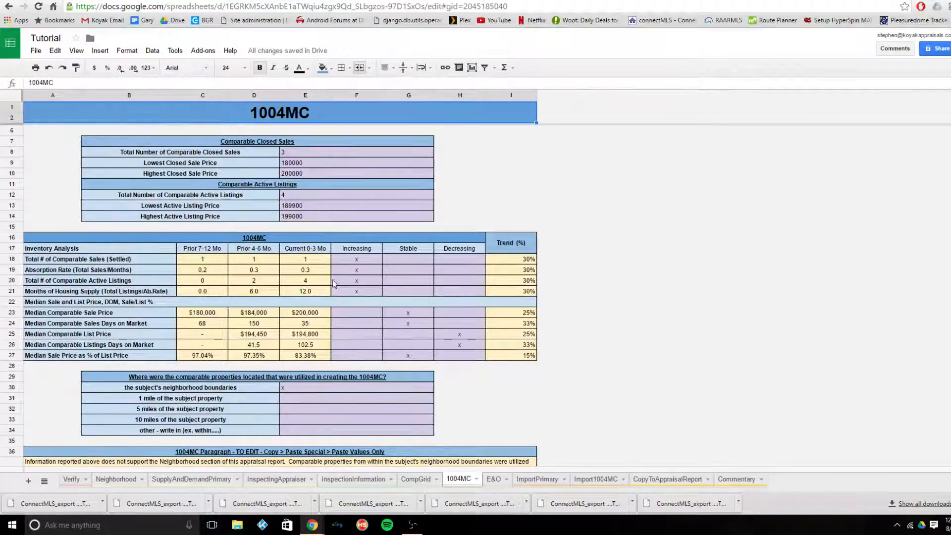
# - Clear the x beside the subject's neighborhood boundaries in the 1004MC comparable location section
pyautogui.click(333, 385)
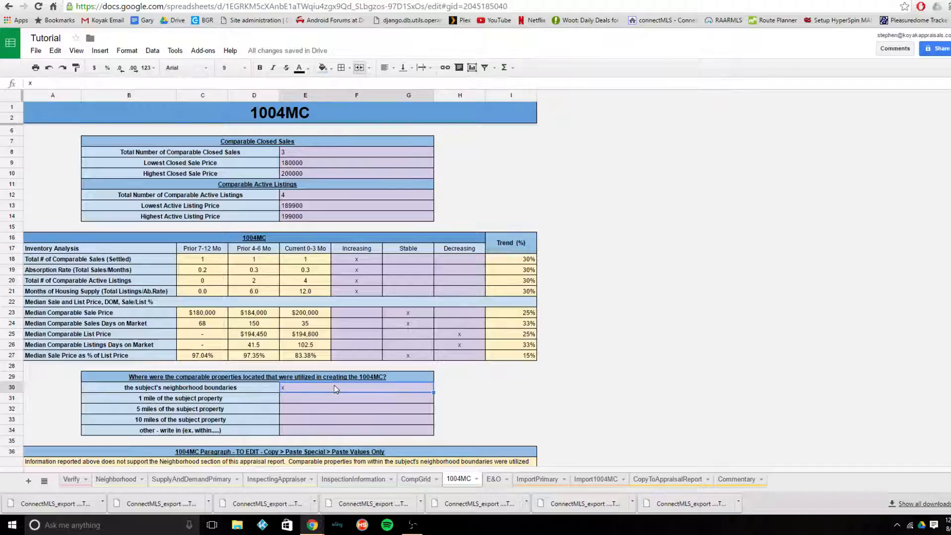
pyautogui.click(322, 434)
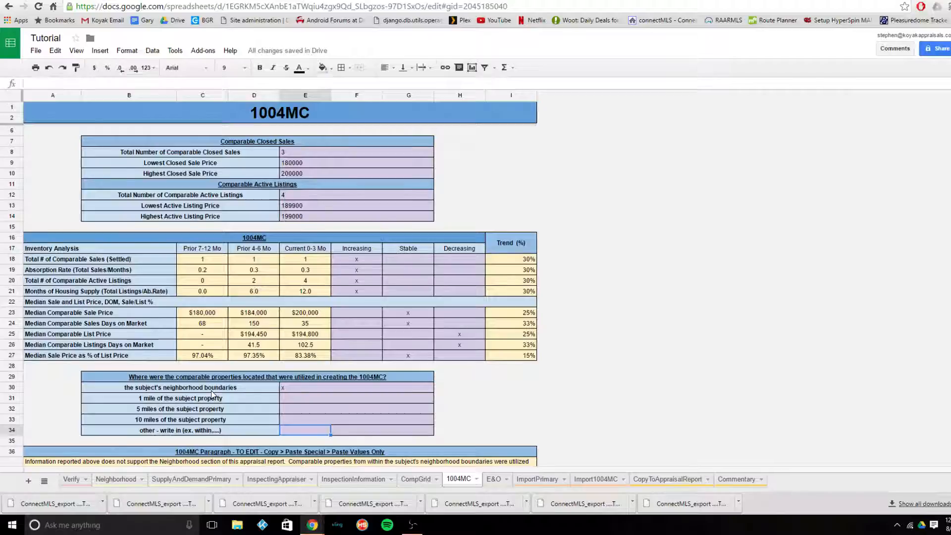
pyautogui.click(287, 391)
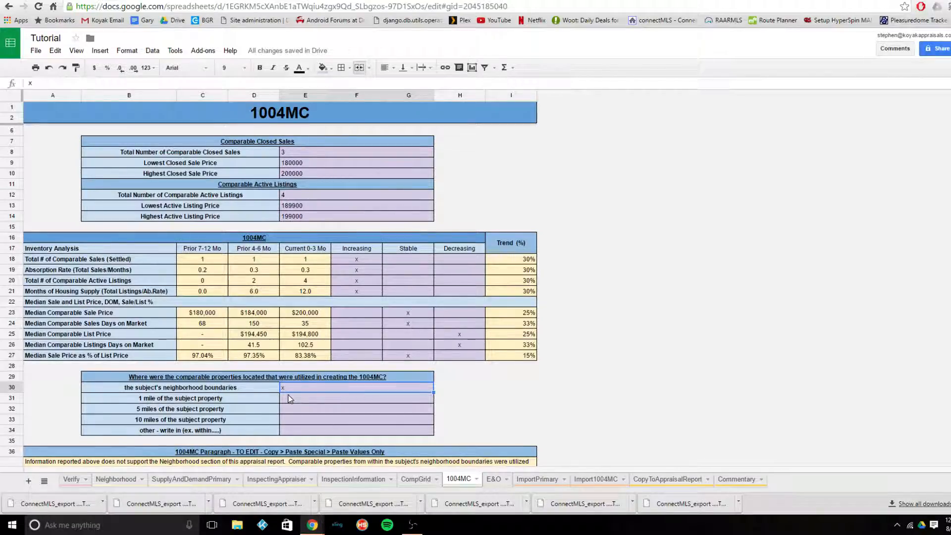
pyautogui.press('Delete')
# - Enter "Spring Valley, Peru, LaSalle, and Oglesby" as the other write-in location of the comparable properties
pyautogui.click(286, 431)
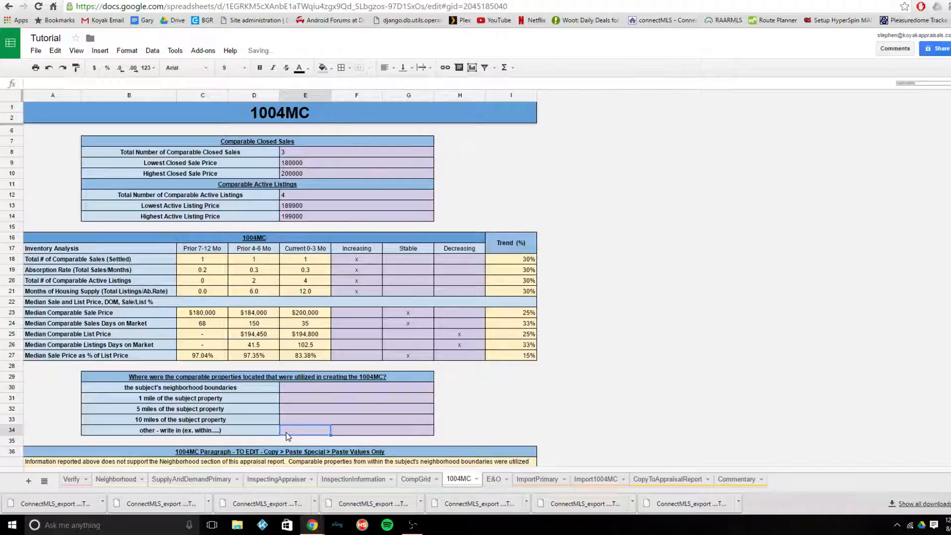
pyautogui.write('Spring ')
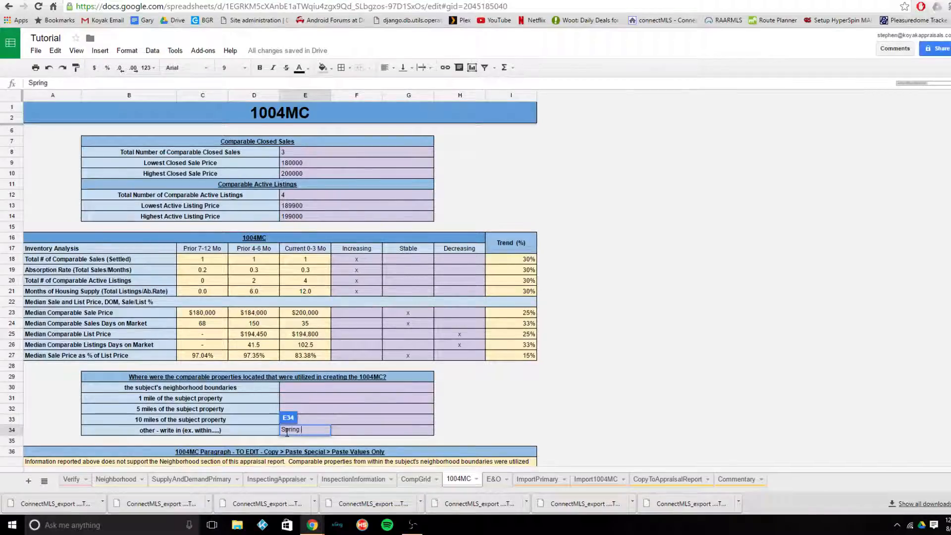
pyautogui.write('Valley, ')
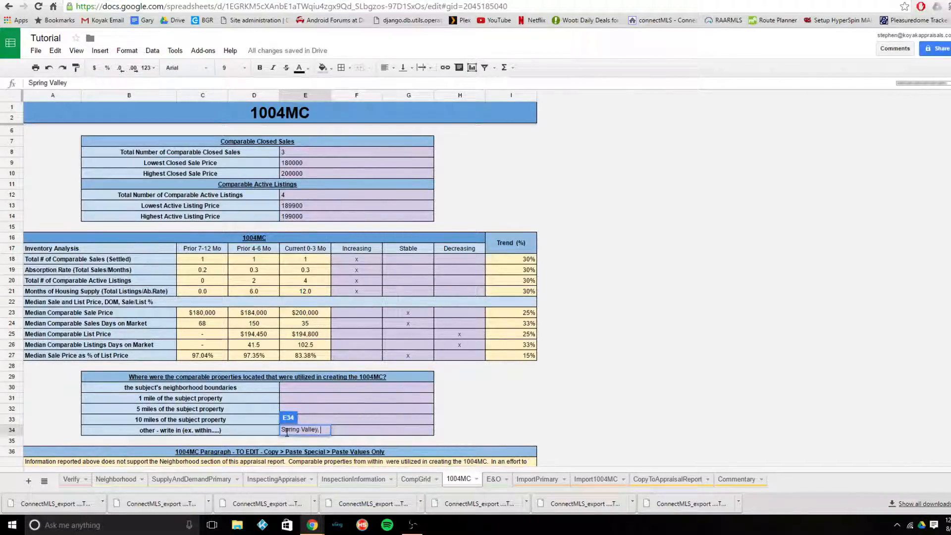
pyautogui.write('Peru, LaS')
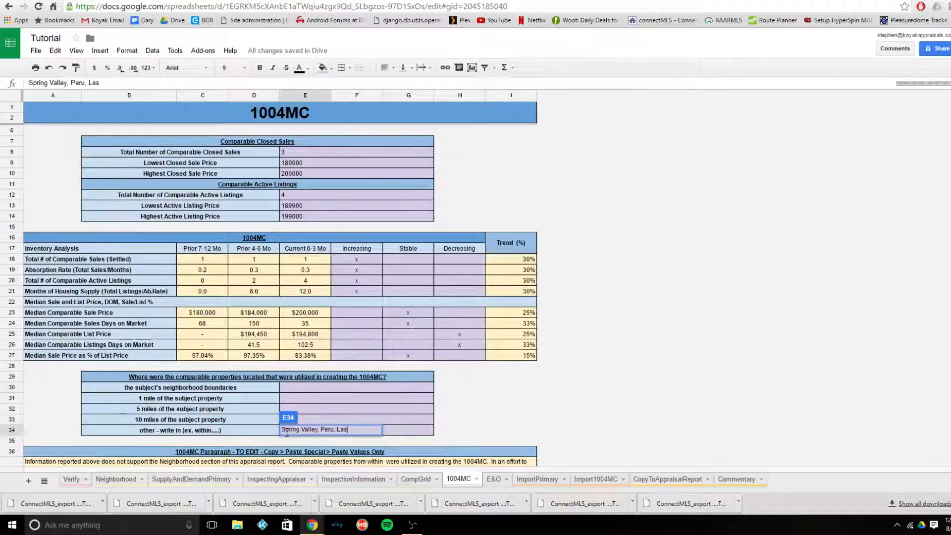
pyautogui.write('alle, a')
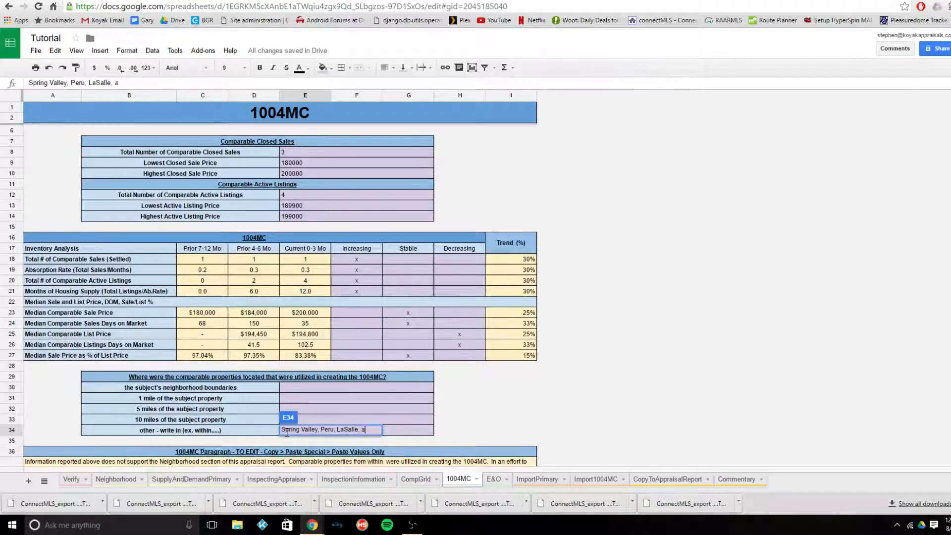
pyautogui.write('nd Og')
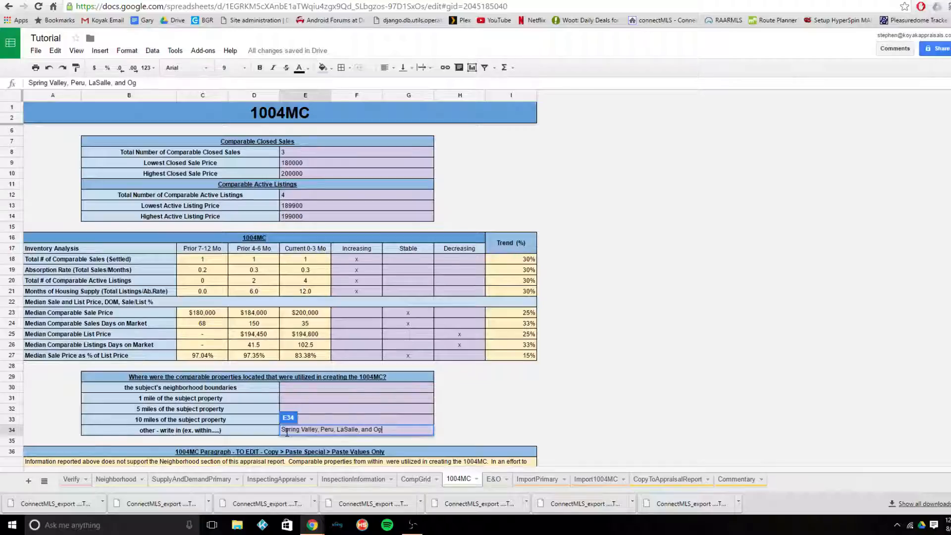
pyautogui.write('lesby')
pyautogui.press('Return')
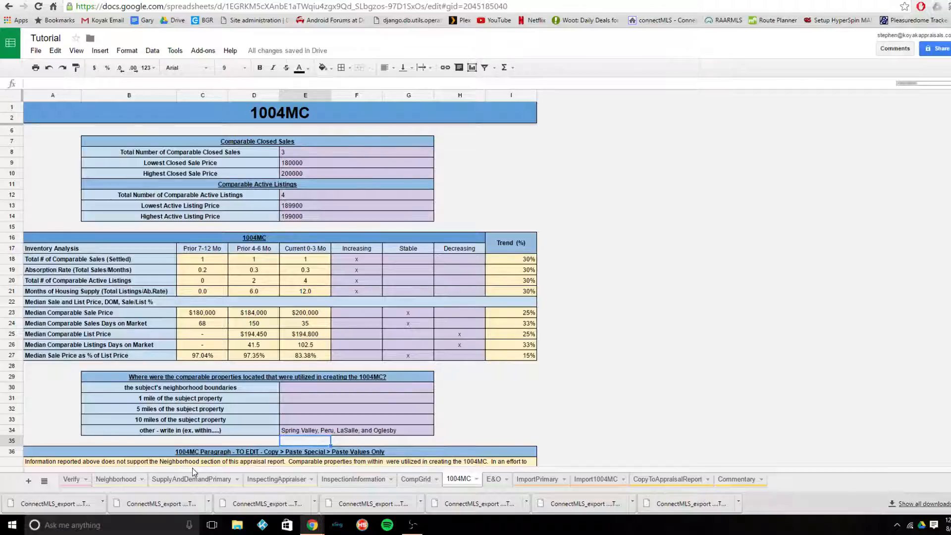
# - Examine the supply and demand comments, the 1004MC paragraph, the imported listings, and the trend mark for median comparable list price
pyautogui.click(200, 483)
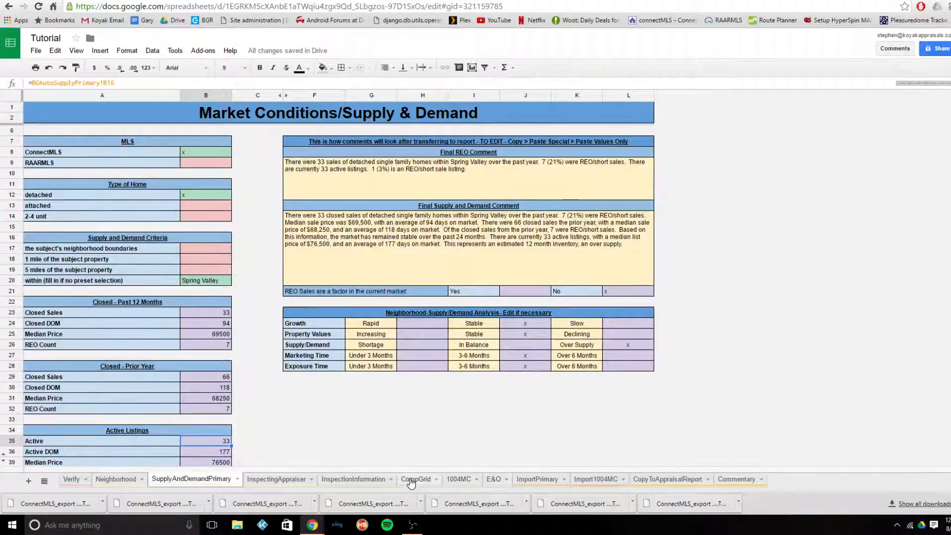
pyautogui.click(456, 484)
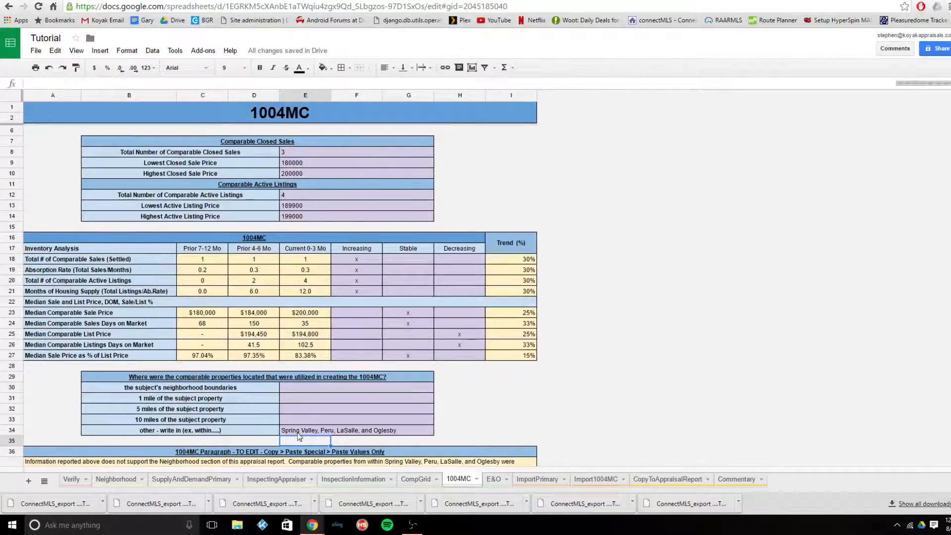
pyautogui.scroll(-2, 335, 416)
pyautogui.click(335, 415)
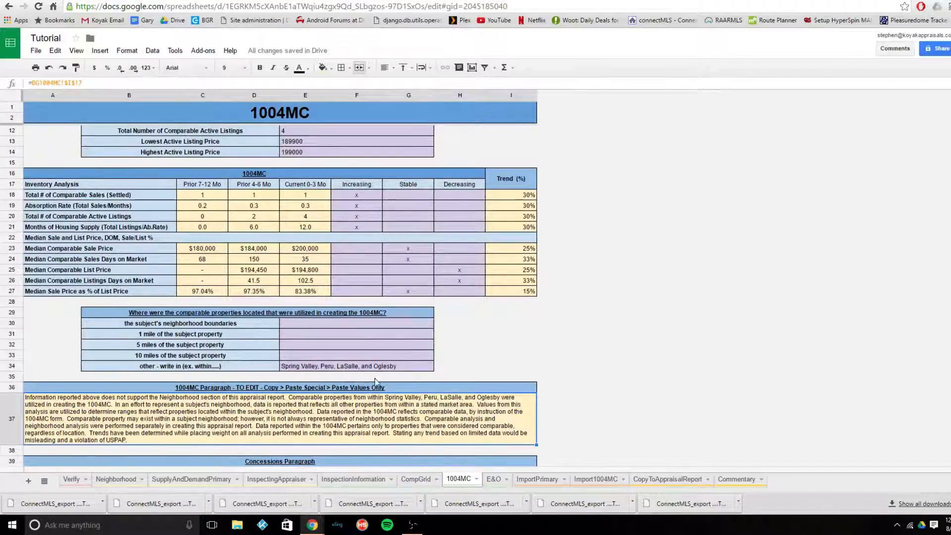
pyautogui.click(533, 335)
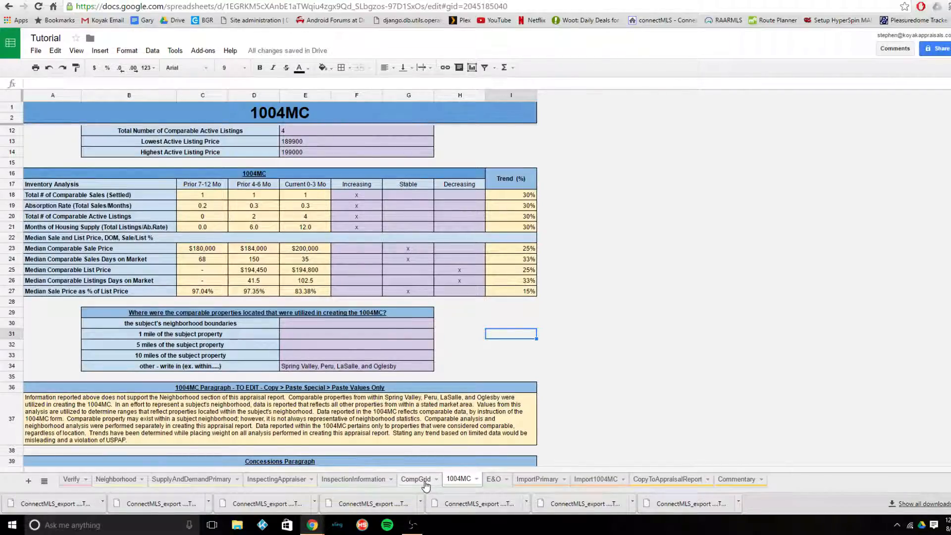
pyautogui.click(599, 481)
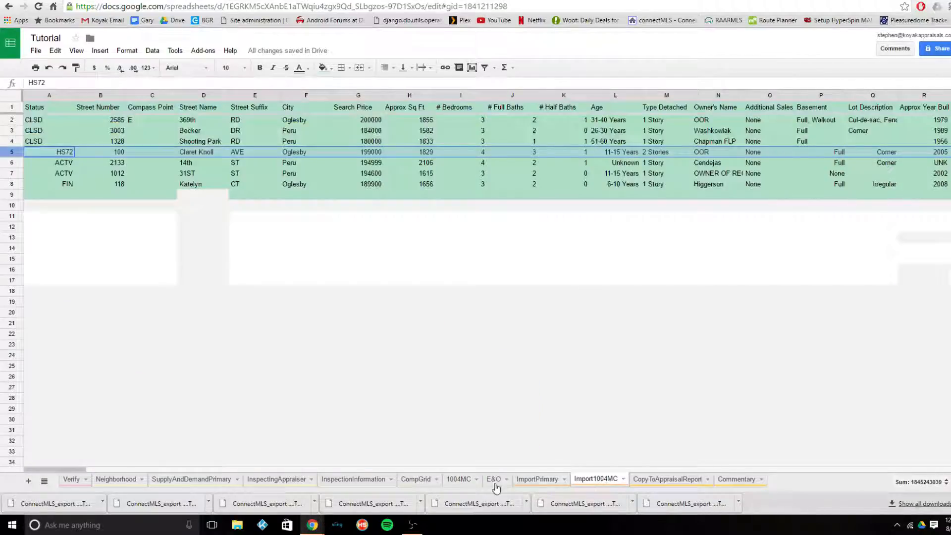
pyautogui.click(450, 480)
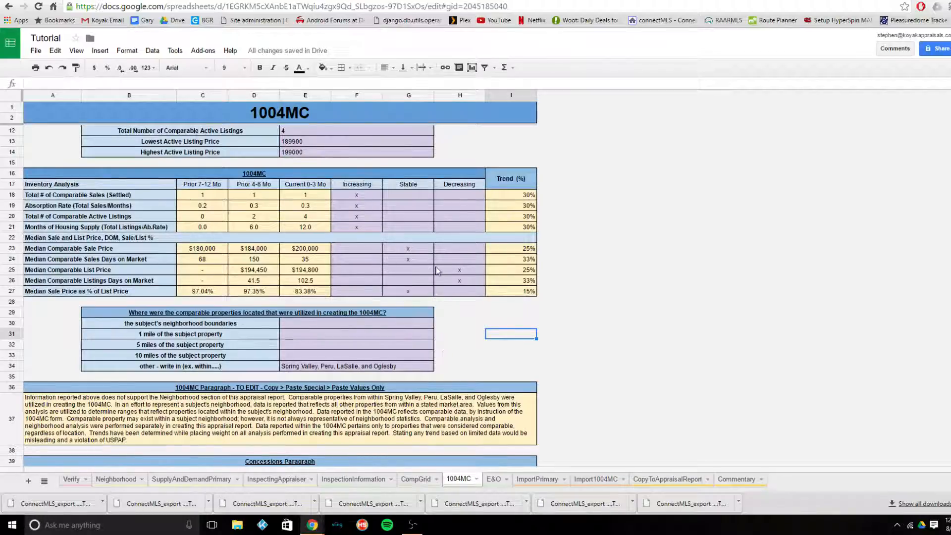
pyautogui.click(456, 268)
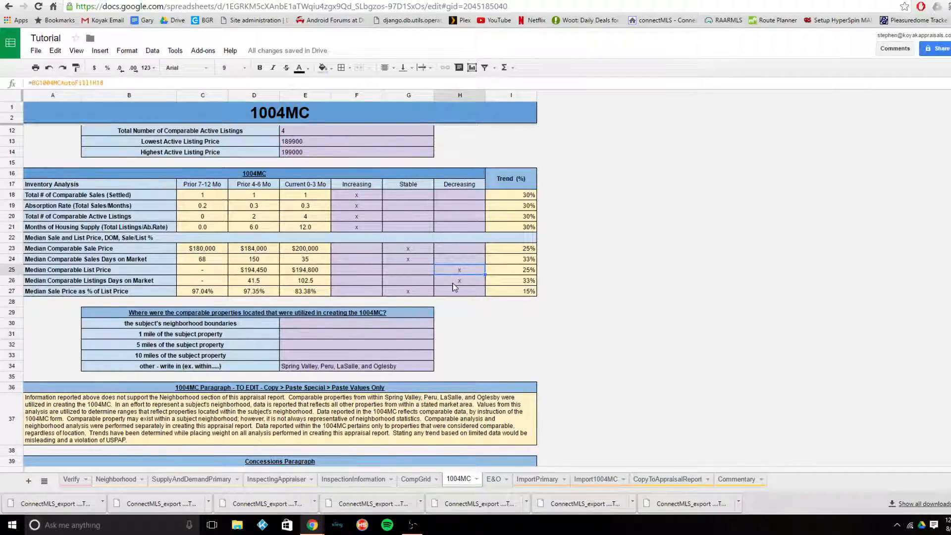
# - Clear the Increasing marks for the four inventory rows from Total # of Comparable Sales to Months of Housing Supply
pyautogui.click(370, 197)
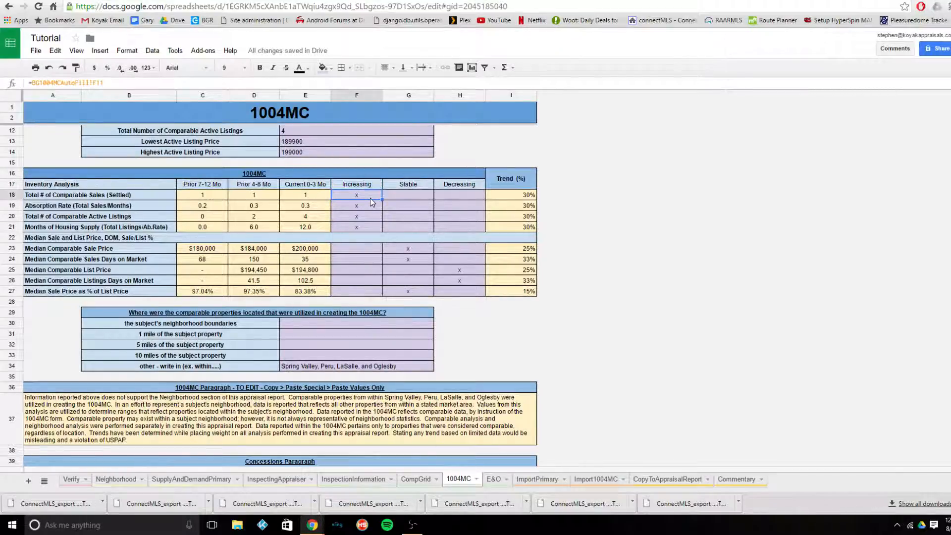
pyautogui.moveTo(370, 198); pyautogui.dragTo(379, 231)
pyautogui.press('Delete')
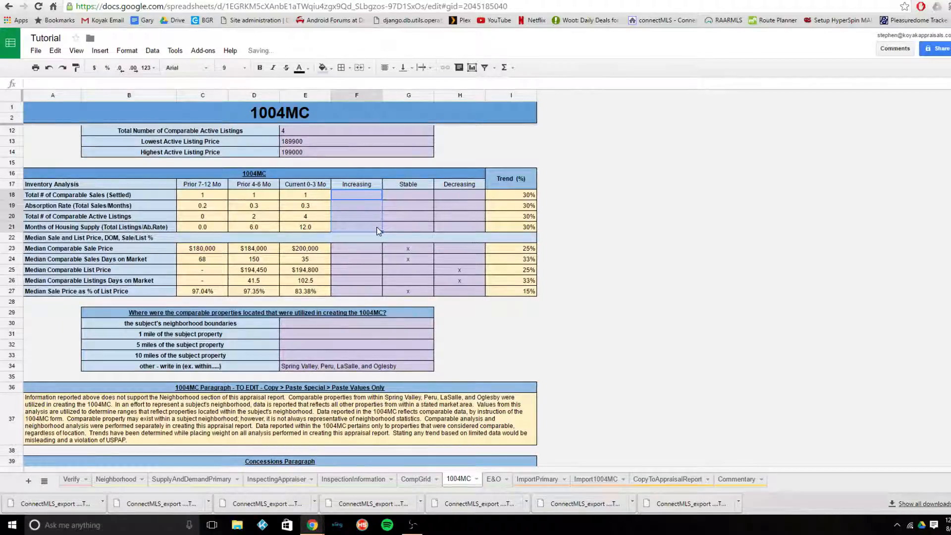
# - Mark Total # of Comparable Sales and Absorption Rate as Stable with an x
pyautogui.click(410, 196)
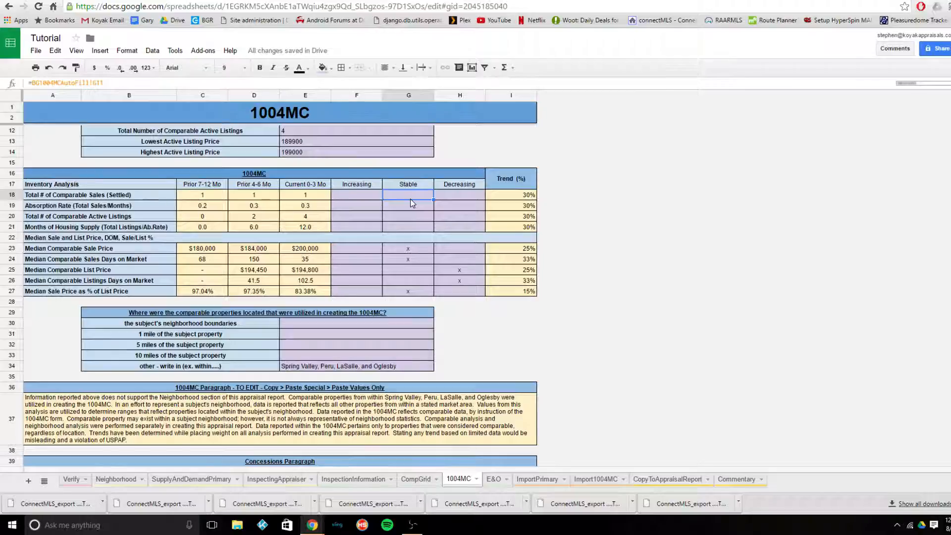
pyautogui.write('x')
pyautogui.press('Return')
pyautogui.write('x')
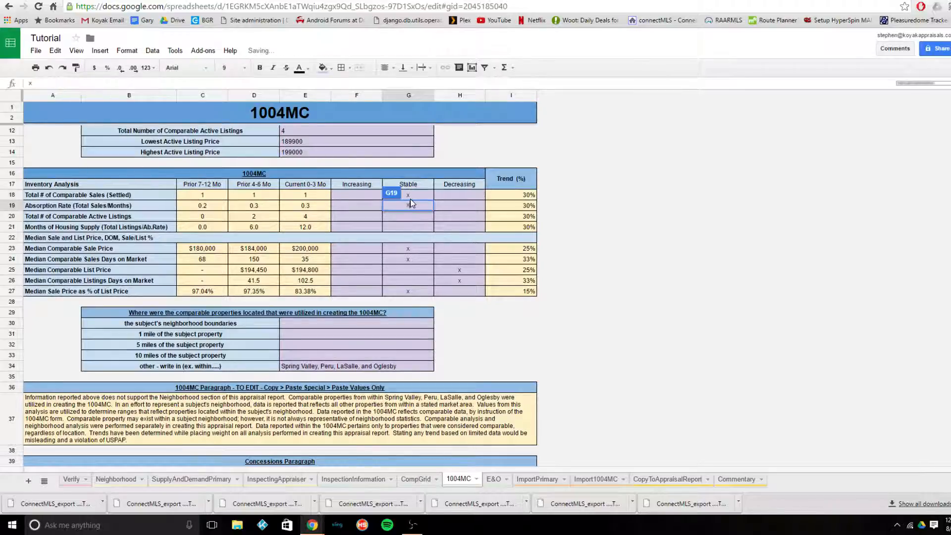
pyautogui.press('Return')
pyautogui.write('x')
pyautogui.press('Return')
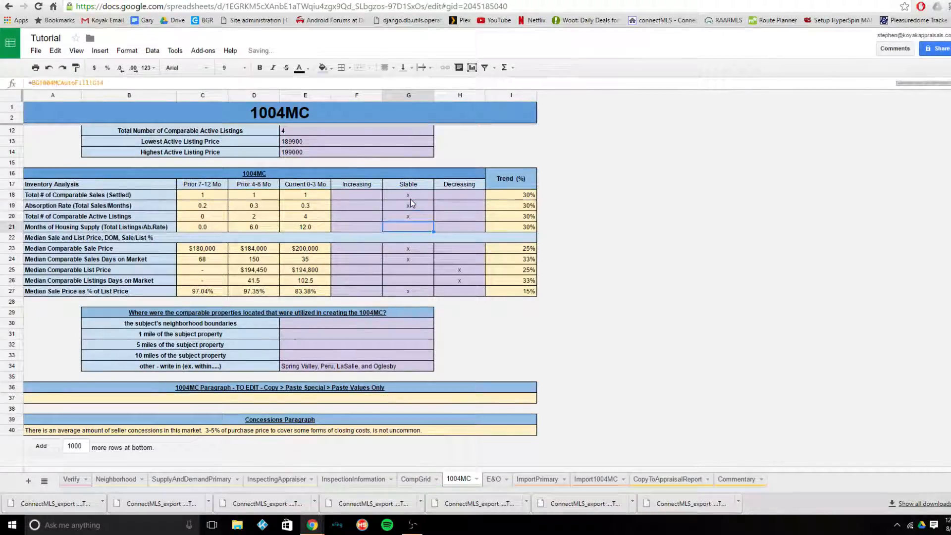
pyautogui.hotkey('ctrl', 'z')
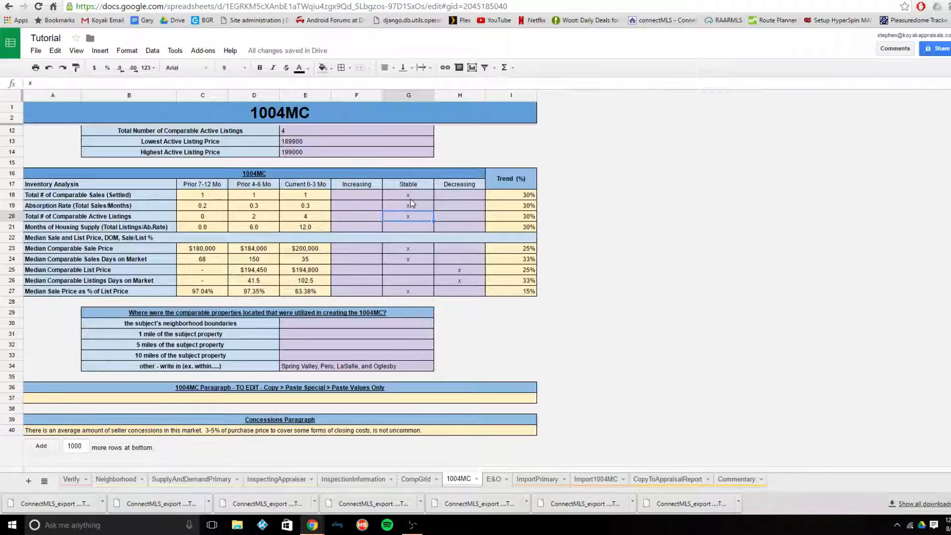
# - Mark Total # of Comparable Active Listings as Increasing with an x
pyautogui.press('Left')
pyautogui.write('x')
pyautogui.press('Return')
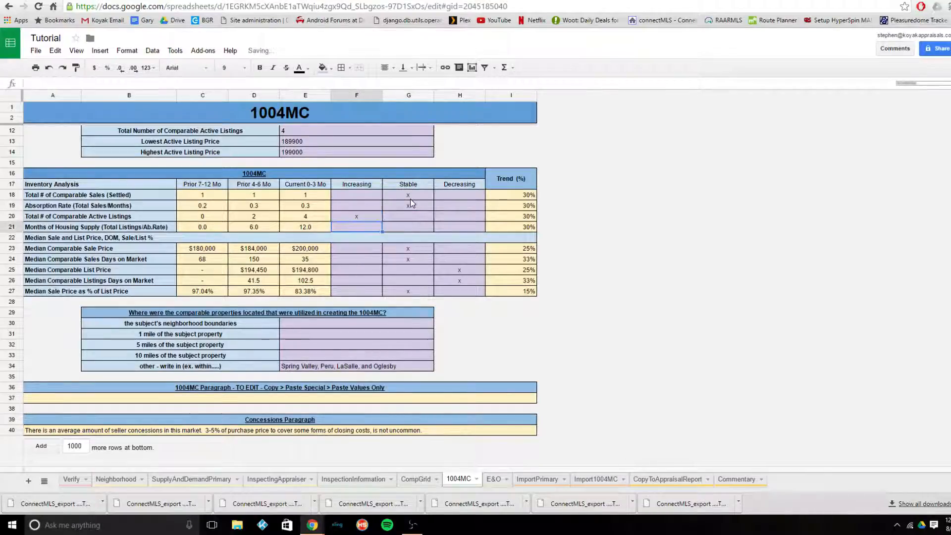
# - Mark Months of Housing Supply as Increasing with an x
pyautogui.write('x')
pyautogui.press('Return')
pyautogui.press('Down')
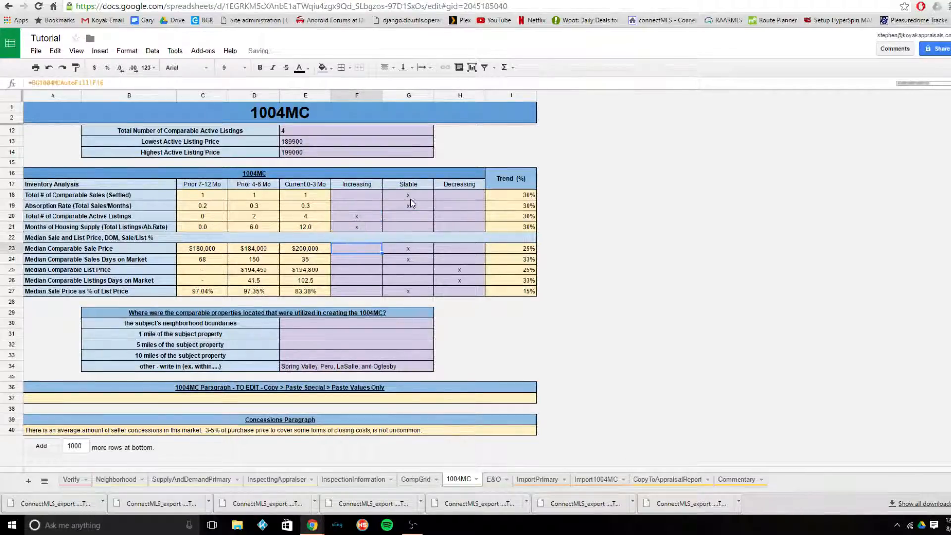
# - Mark Median Comparable List Price as Stable with an x in place of its Decreasing mark
pyautogui.press('Right')
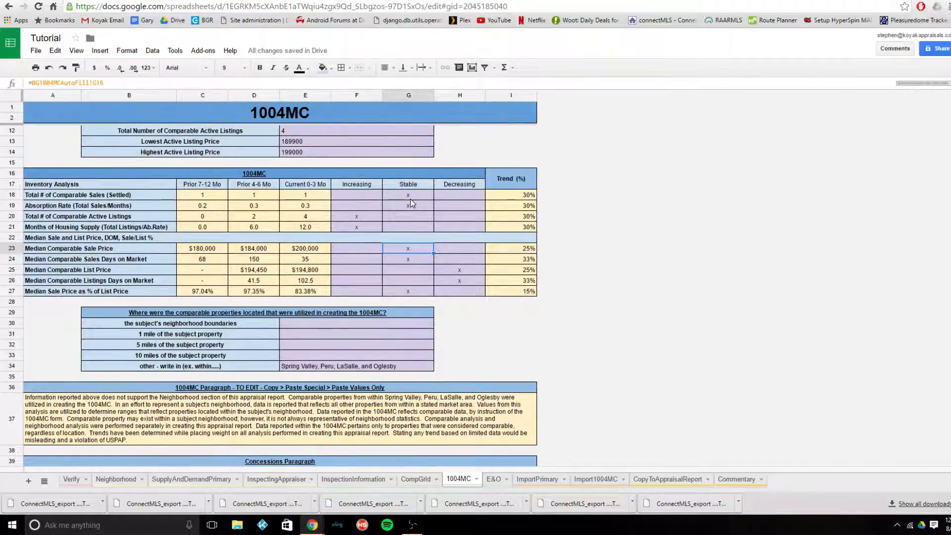
pyautogui.press('Down')
pyautogui.press('Down')
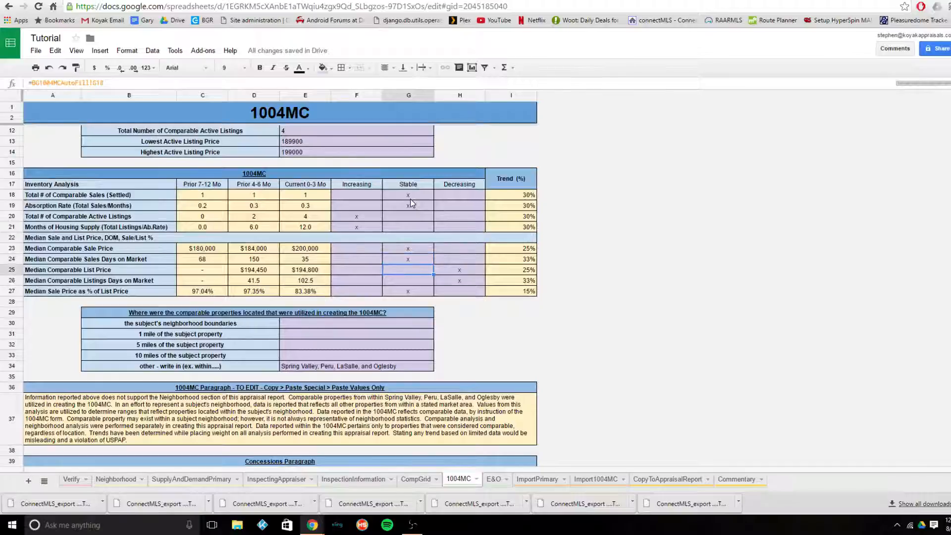
pyautogui.press('Right')
pyautogui.press('Left')
pyautogui.write('x')
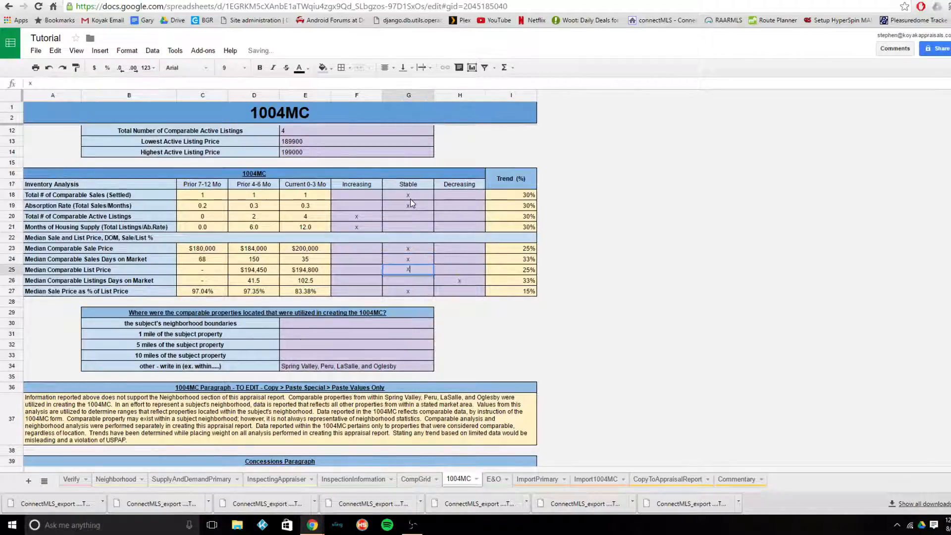
pyautogui.press('Return')
# - Clear the Decreasing mark for Median Comparable Listings Days on Market and mark it as Increasing with an x
pyautogui.press('Right')
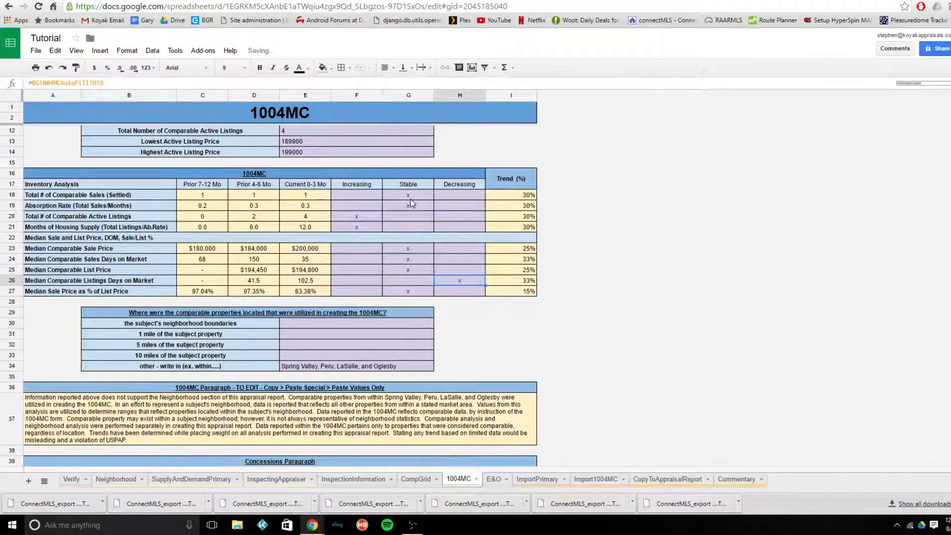
pyautogui.press('Delete')
pyautogui.press('Left')
pyautogui.press('Left')
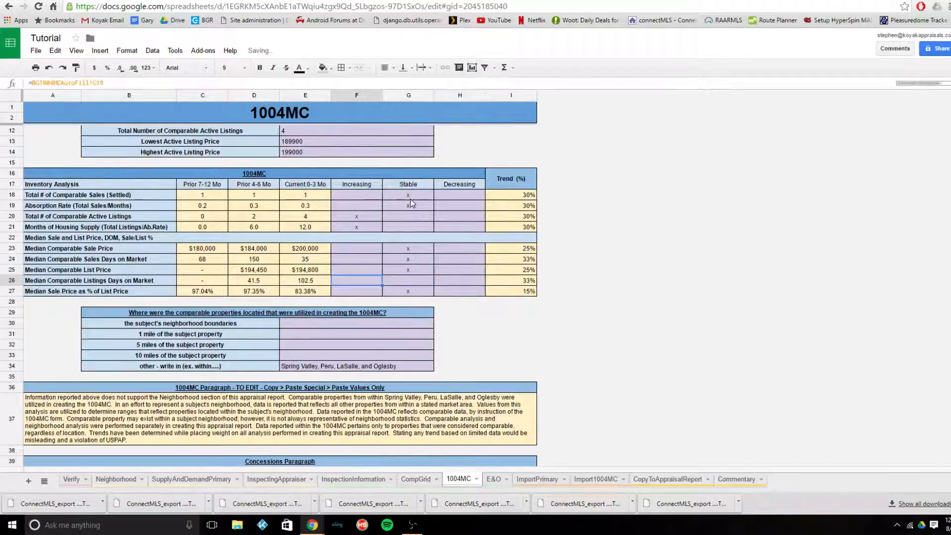
pyautogui.write('x')
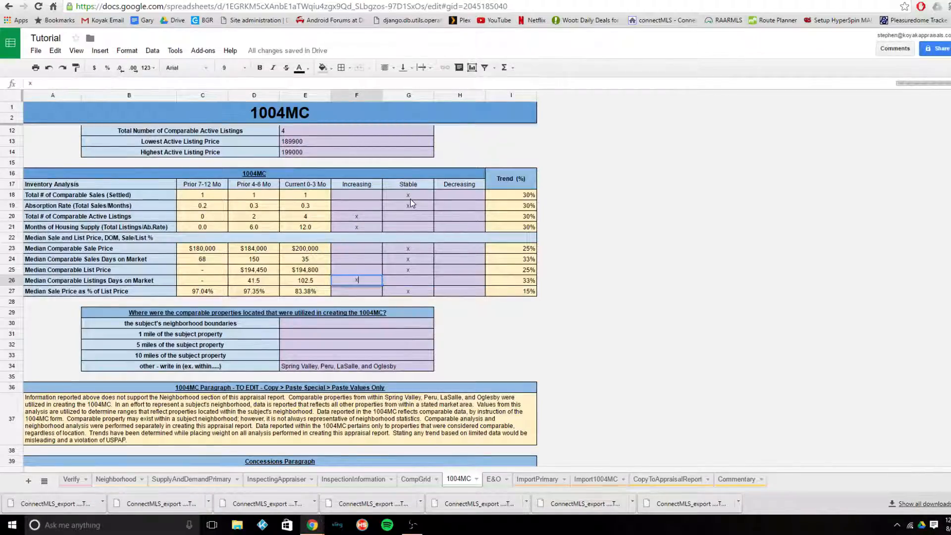
pyautogui.press('Return')
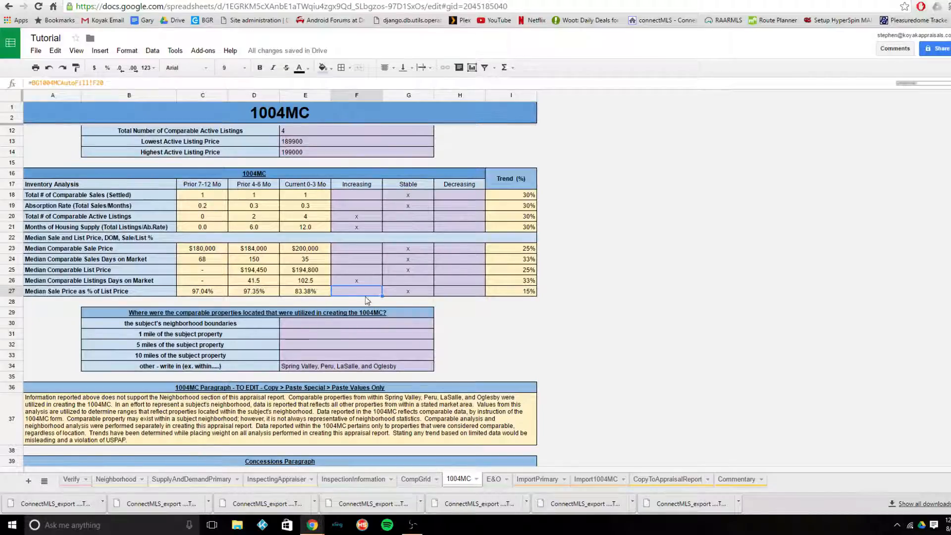
# - Try marking Median Sale Price as % of List Price as Decreasing instead of Stable
pyautogui.click(411, 294)
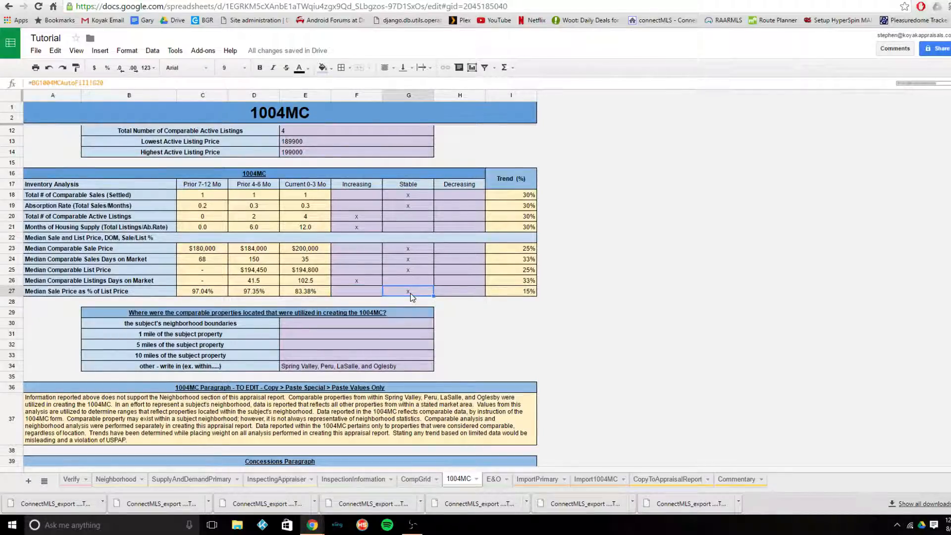
pyautogui.press('Delete')
pyautogui.press('Left')
pyautogui.press('Right')
pyautogui.press('Right')
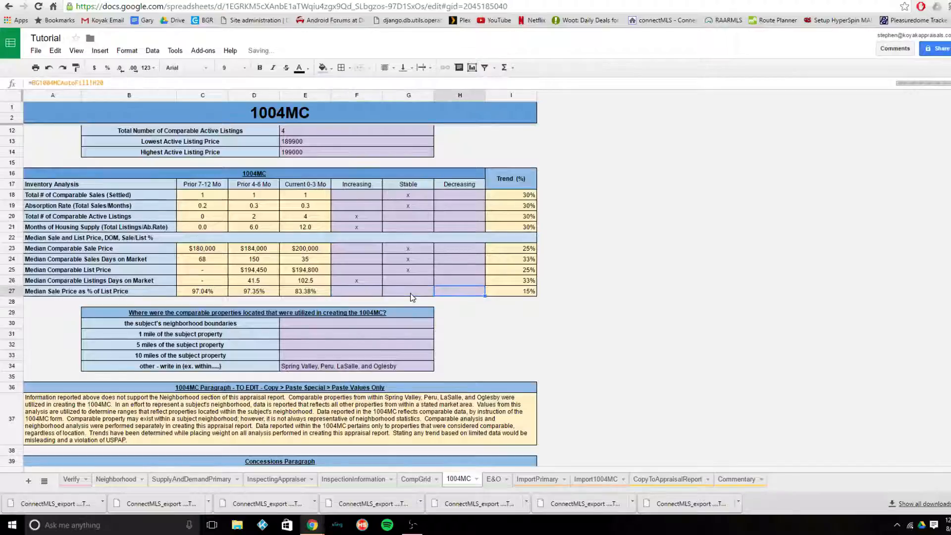
pyautogui.write('x')
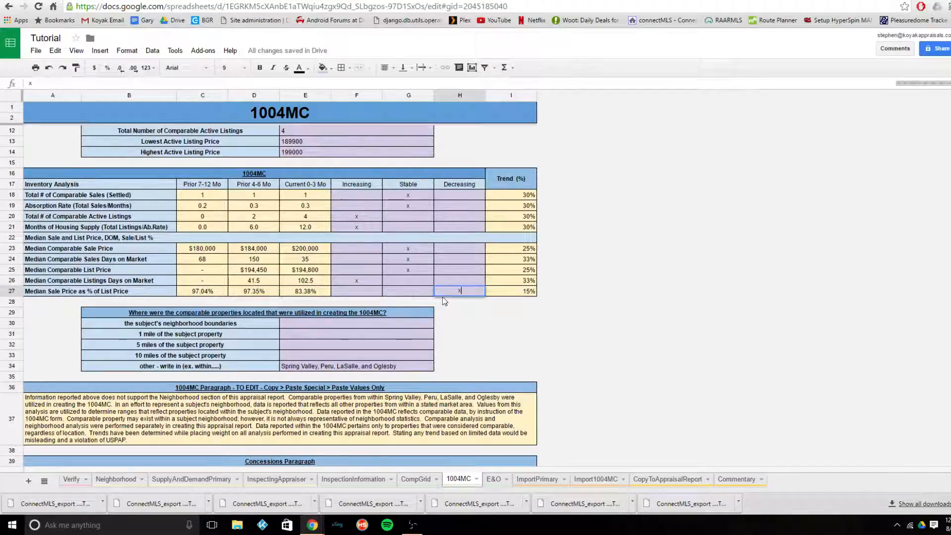
pyautogui.press('Left')
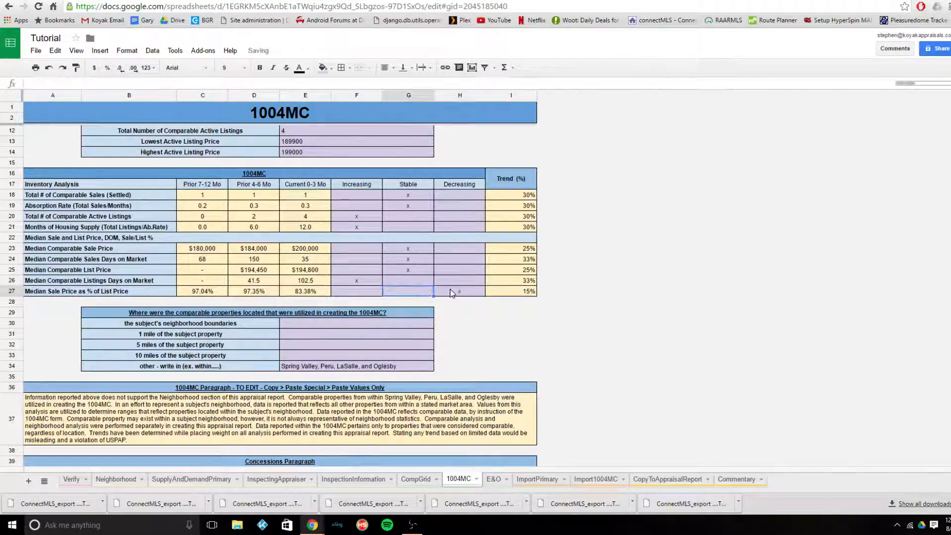
# - Move the x for Median Sale Price as % of List Price from Decreasing back to Stable
pyautogui.press('Right')
pyautogui.press('Delete')
pyautogui.press('Left')
pyautogui.write('x')
pyautogui.press('Right')
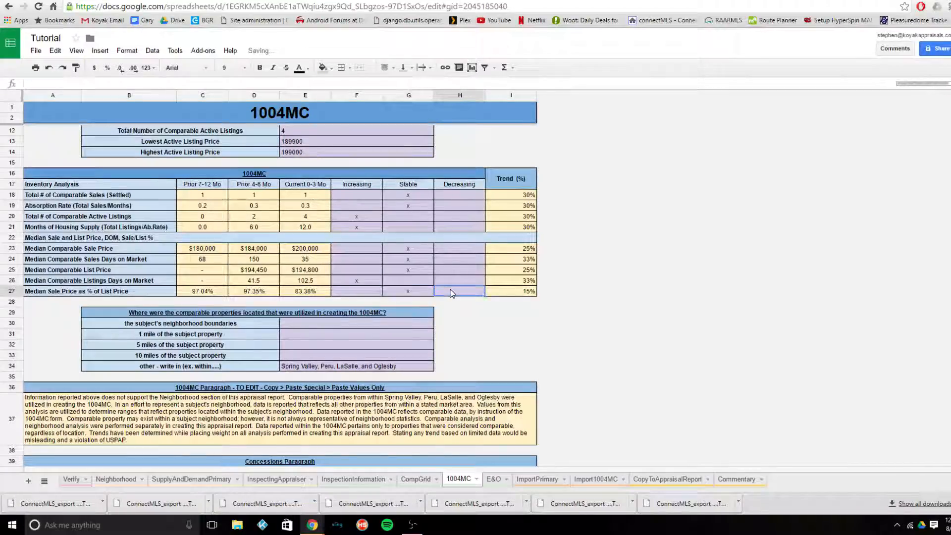
# - In the CompGrid sheet, set the Comp 1 to Comp 3 addresses to the first three listings imported in Import1004MC, in order
pyautogui.scroll(-1, 521, 357)
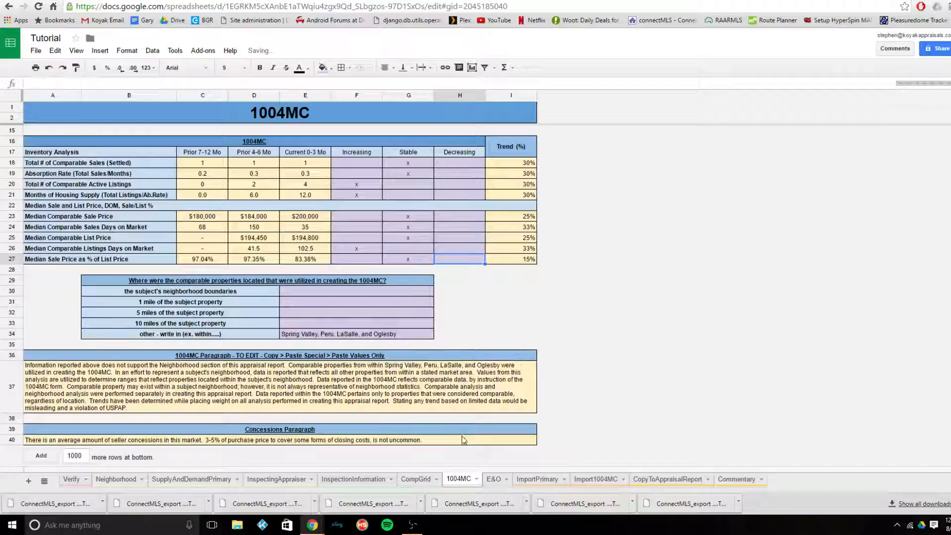
pyautogui.click(405, 478)
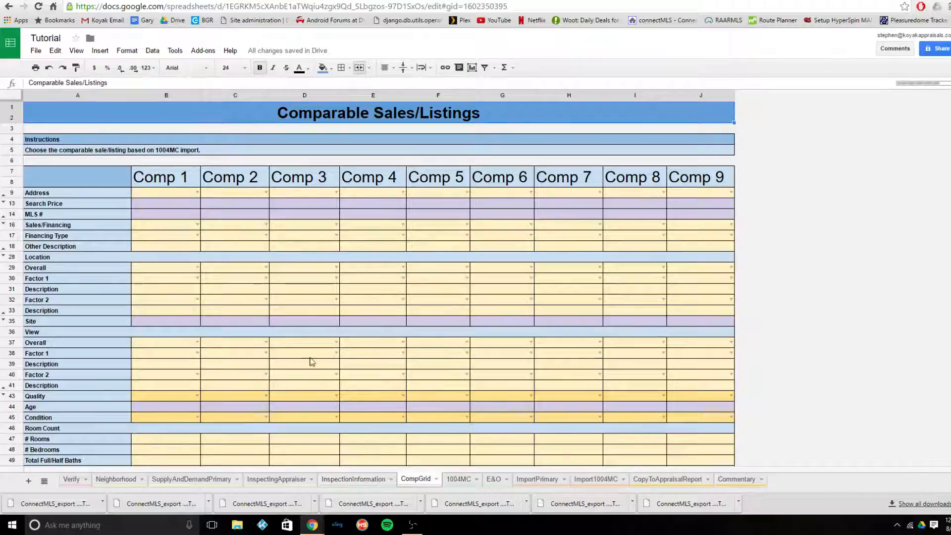
pyautogui.click(617, 481)
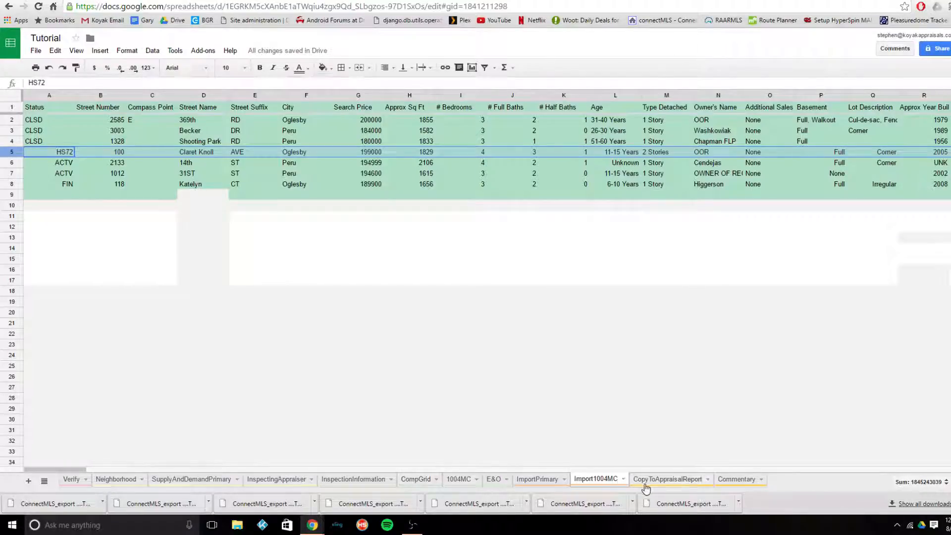
pyautogui.click(416, 479)
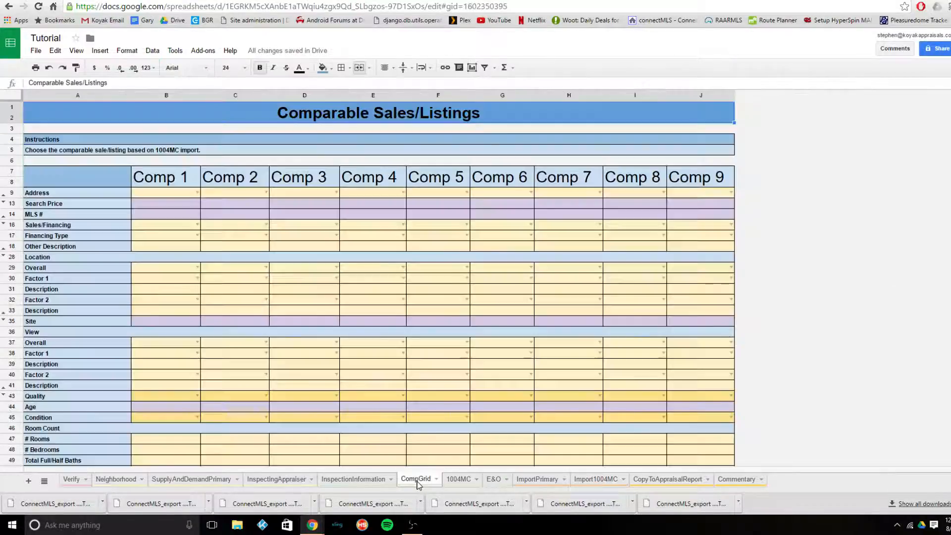
pyautogui.doubleClick(196, 192)
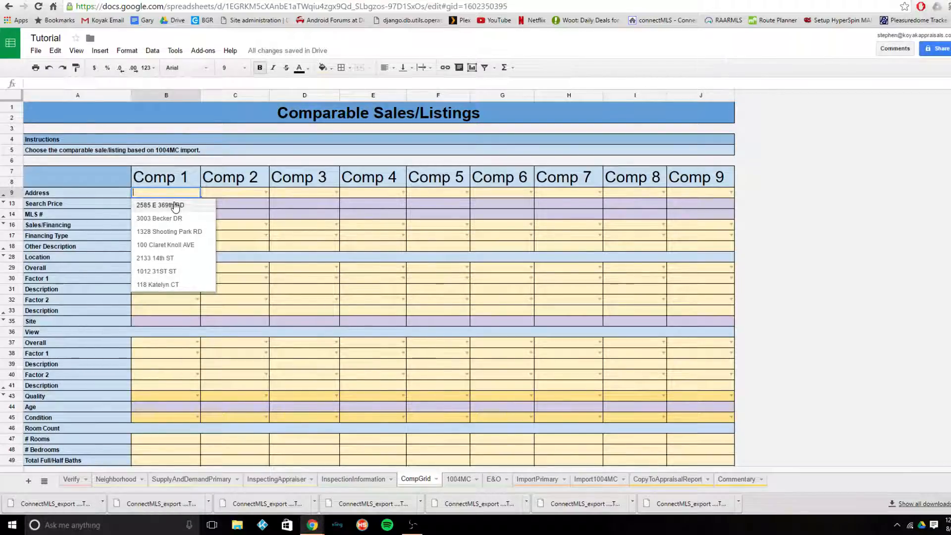
pyautogui.click(175, 207)
pyautogui.click(267, 196)
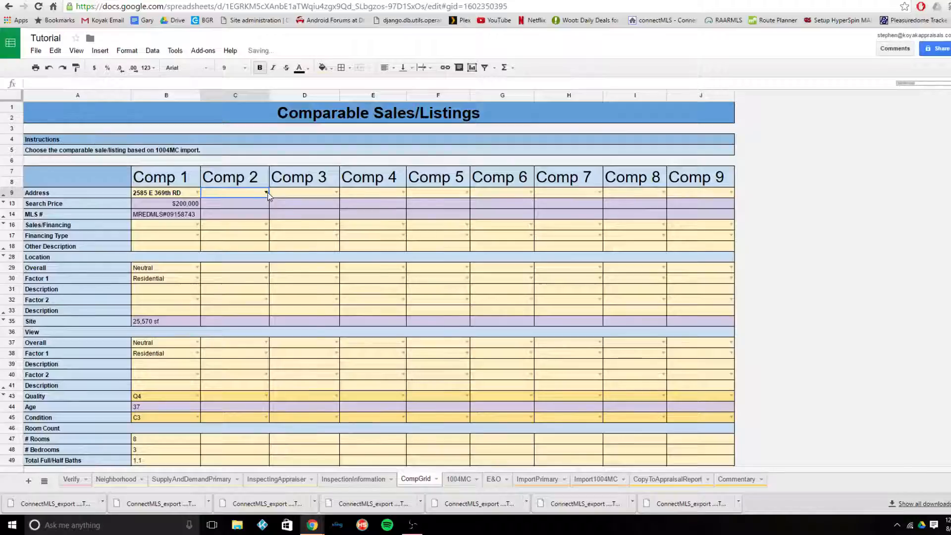
pyautogui.click(251, 218)
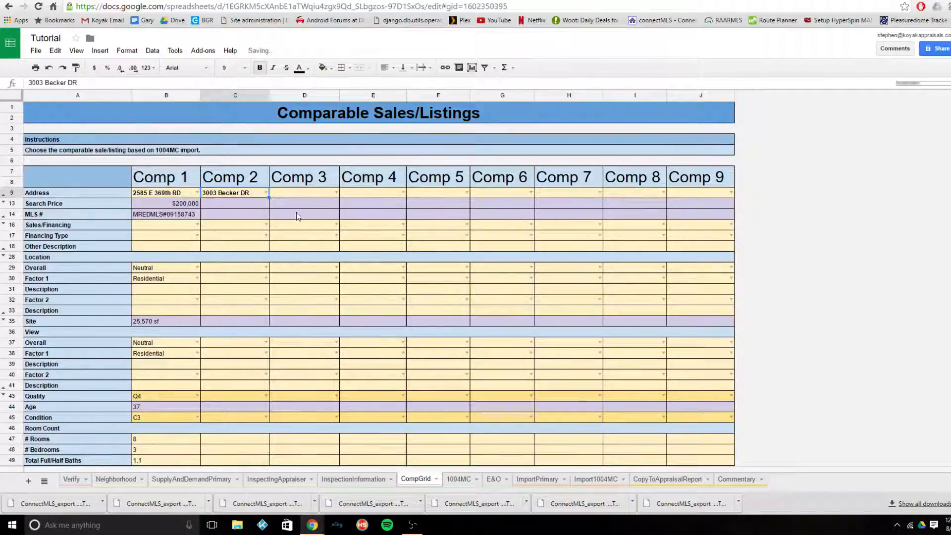
pyautogui.click(337, 194)
pyautogui.click(320, 231)
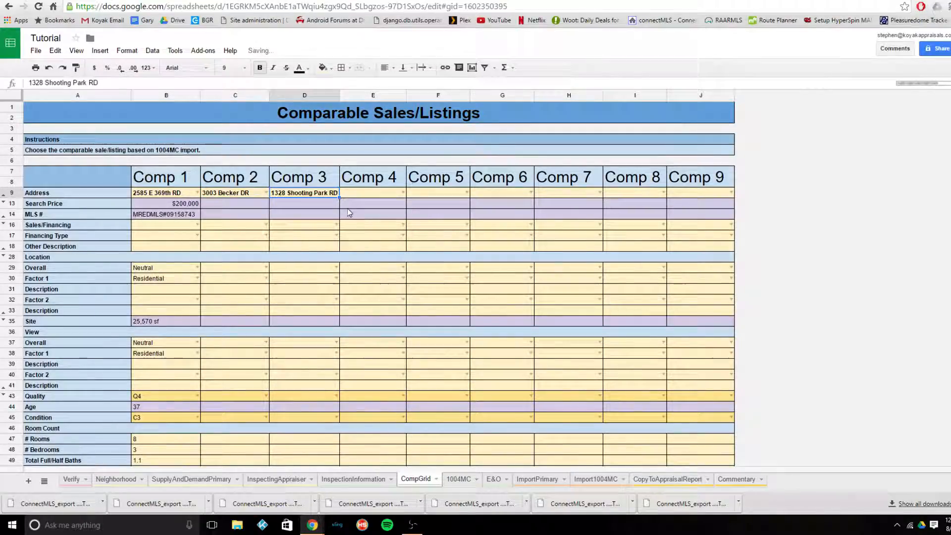
# - Set the Comp 4, Comp 5 and Comp 6 addresses to the fourth, fifth and sixth imported listings
pyautogui.click(402, 193)
pyautogui.click(396, 246)
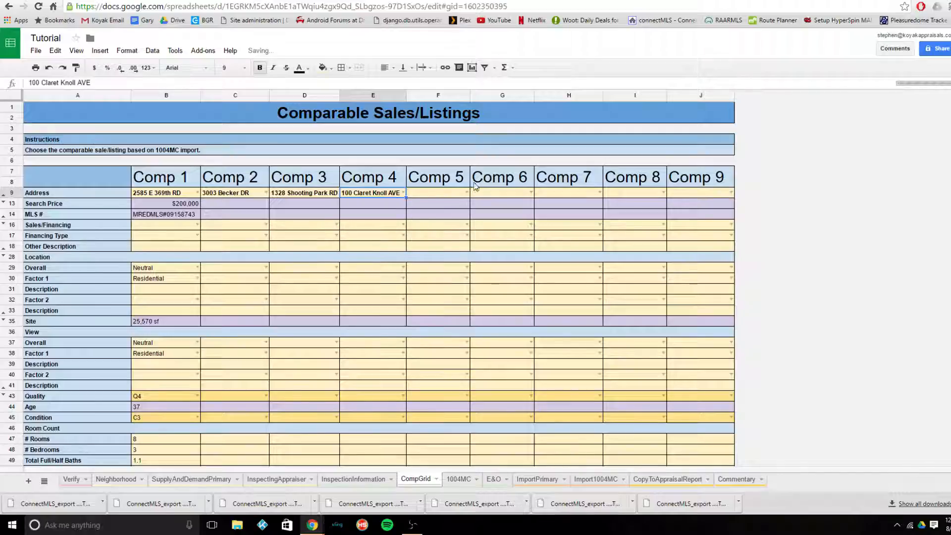
pyautogui.click(467, 192)
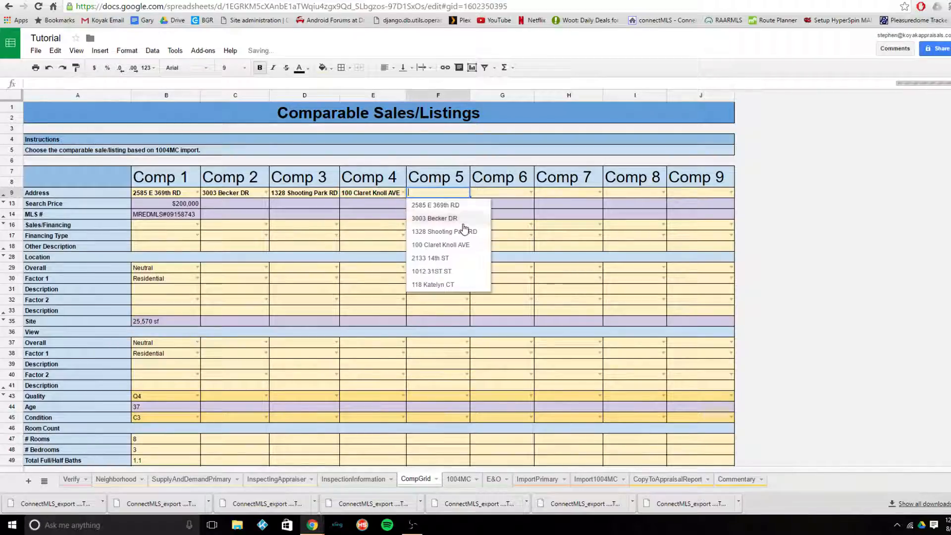
pyautogui.click(466, 258)
pyautogui.click(531, 192)
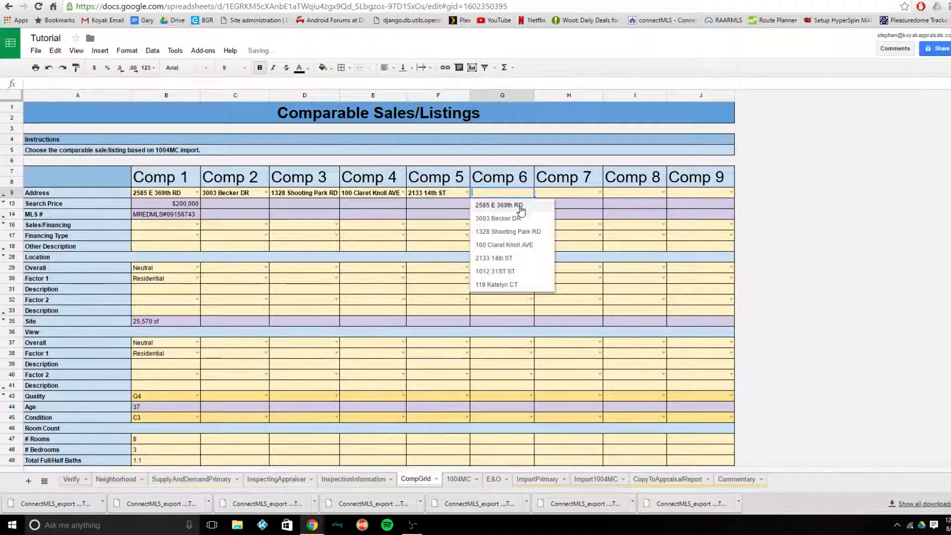
pyautogui.click(510, 271)
# - Examine Comparable #1's prior sale date, prior sale price, deed type and document number fields in the CompGrid sheet
pyautogui.scroll(-5, 494, 292)
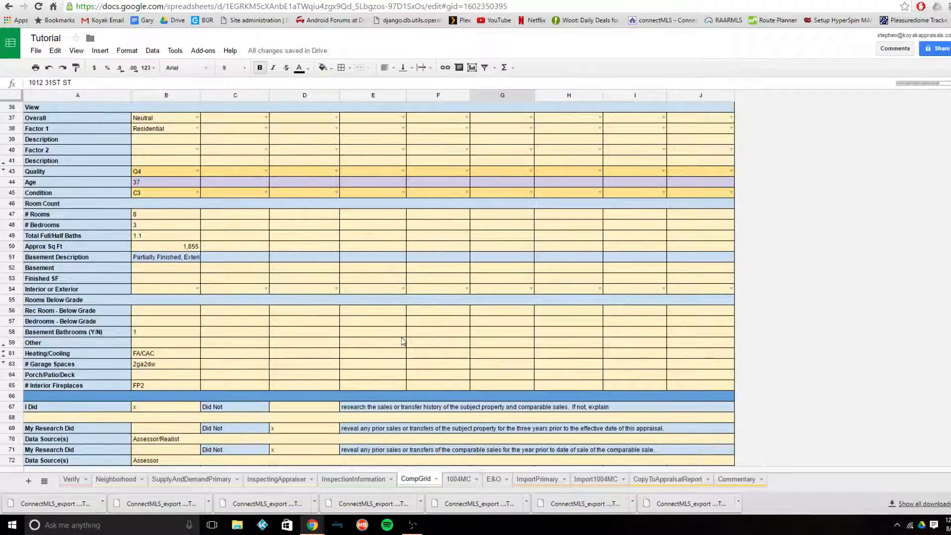
pyautogui.scroll(-3, 388, 365)
pyautogui.click(172, 387)
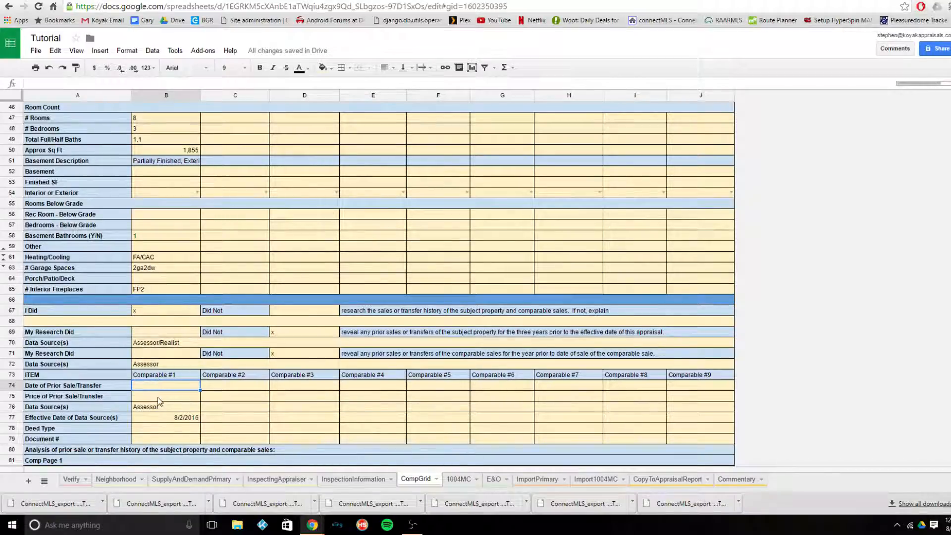
pyautogui.click(165, 399)
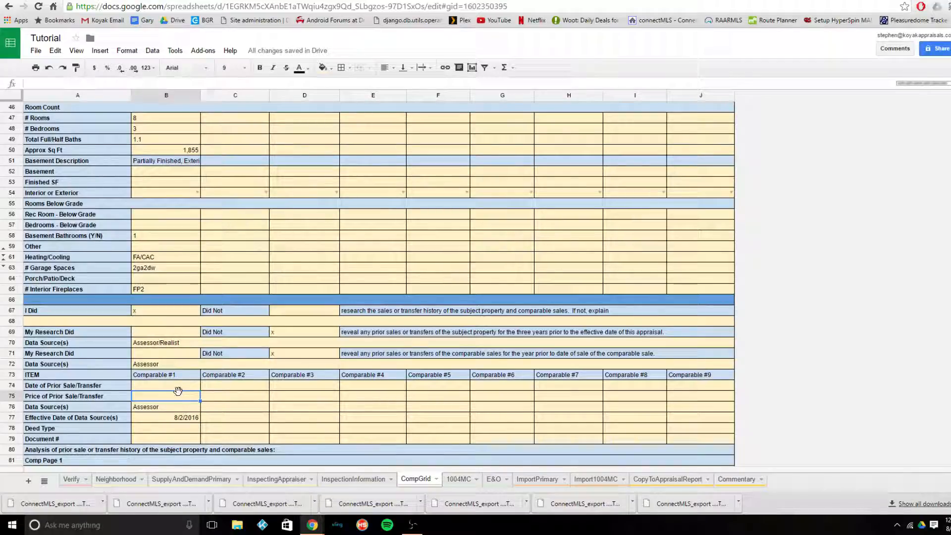
pyautogui.click(185, 429)
pyautogui.click(185, 441)
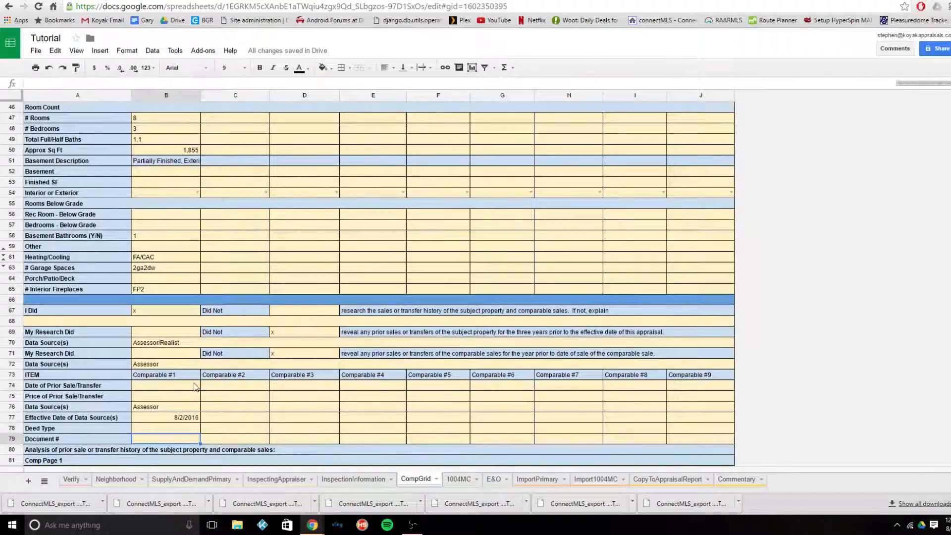
# - Enter 10/05/2015 as Comparable #1's date of prior sale/transfer and 178000 as its price of prior sale/transfer
pyautogui.scroll(-2, 216, 448)
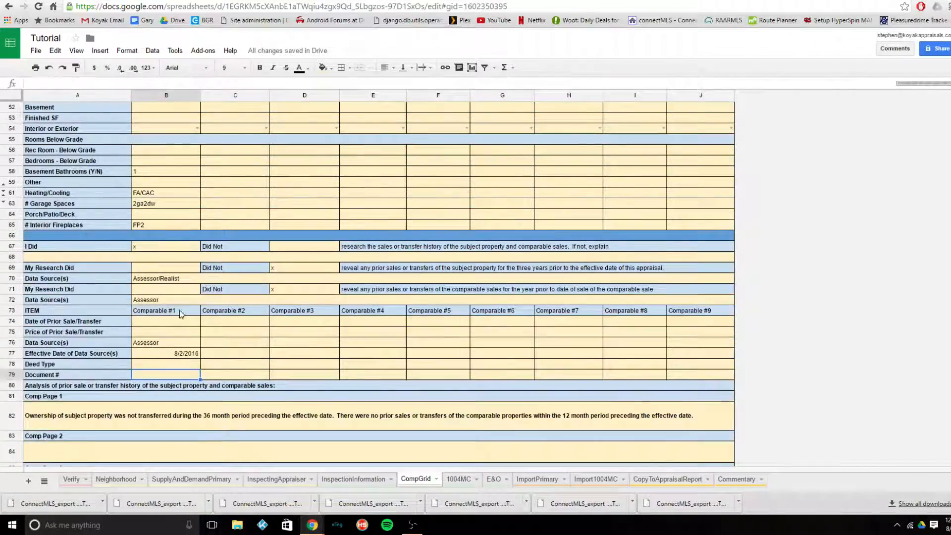
pyautogui.click(176, 325)
pyautogui.write('1')
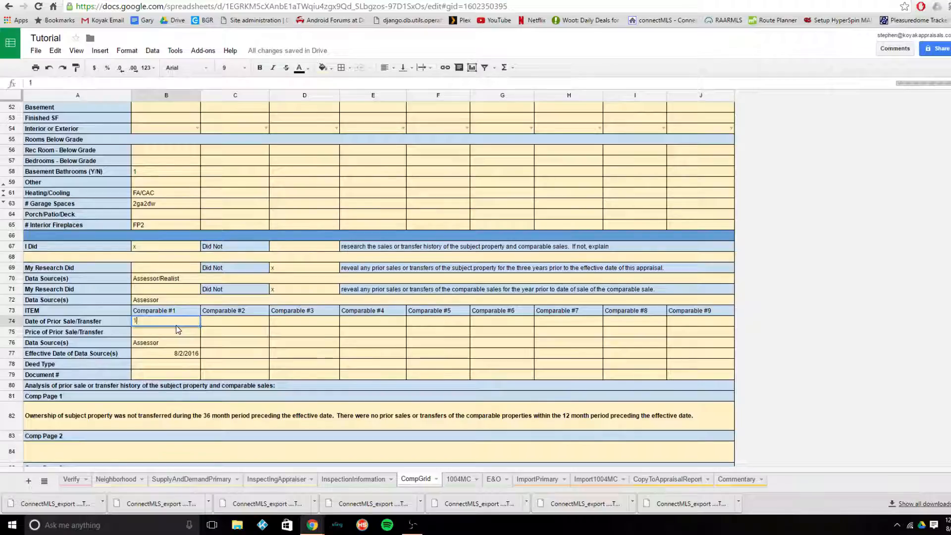
pyautogui.write('0/05')
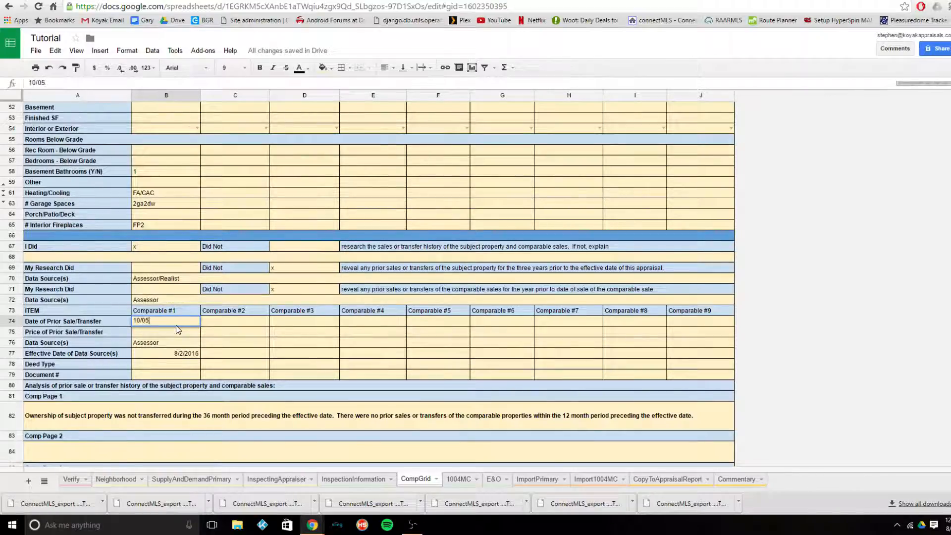
pyautogui.write('/2015')
pyautogui.press('Return')
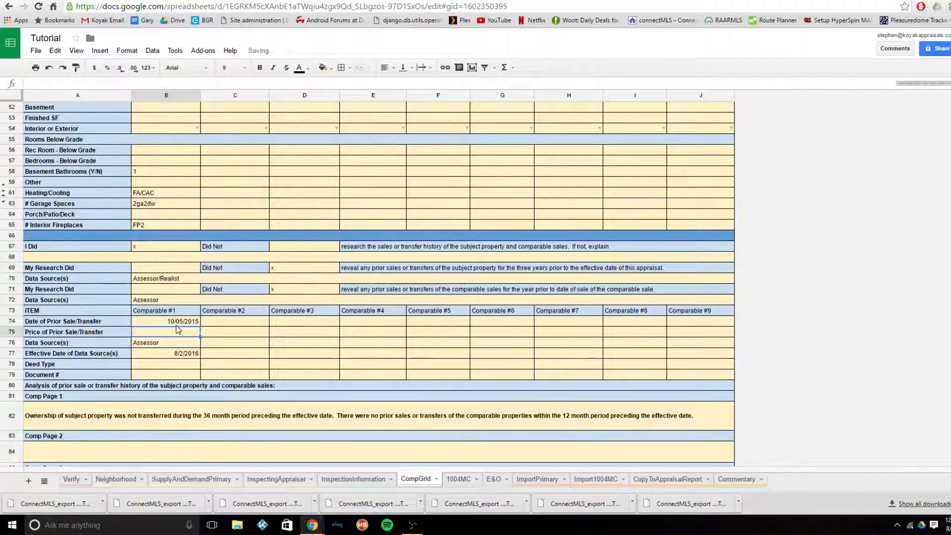
pyautogui.write('1')
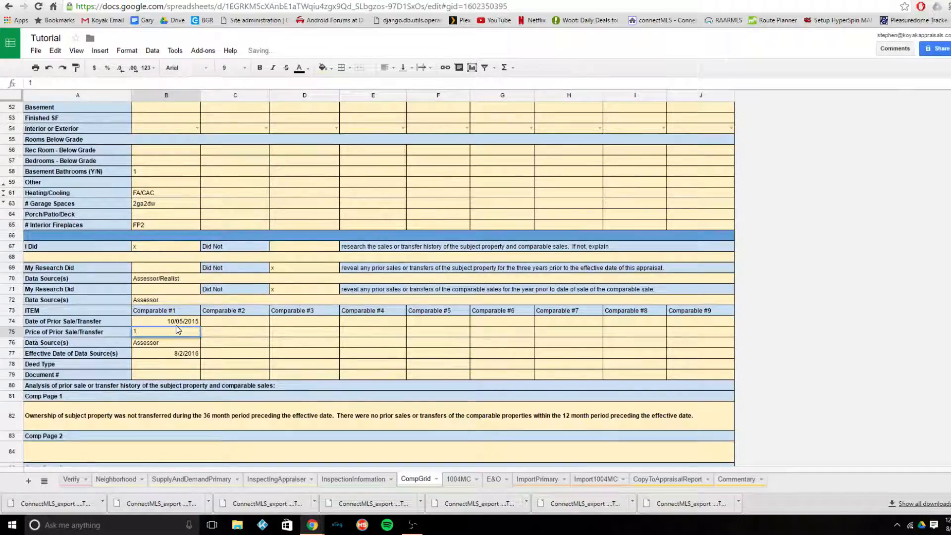
pyautogui.write('78000')
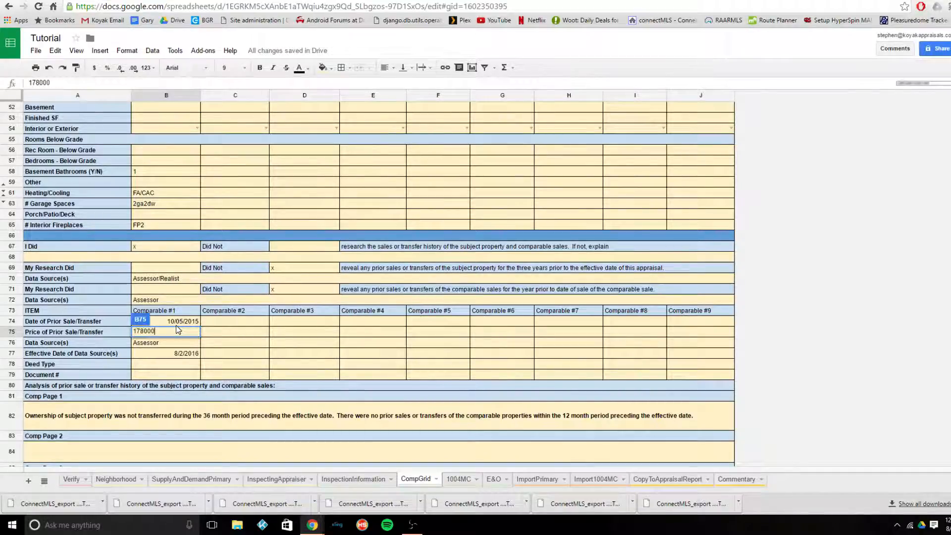
pyautogui.press('Return')
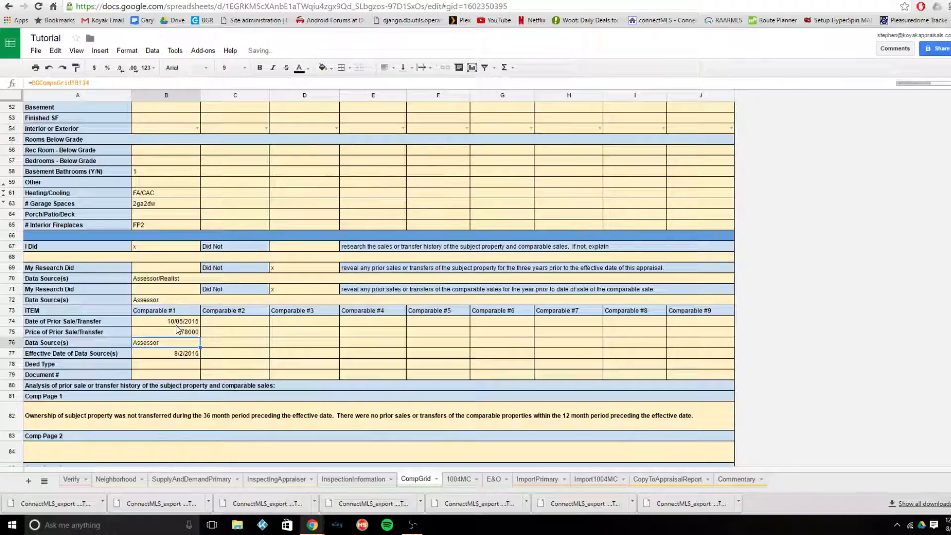
# - Enter Deed (Reg) as Comparable #1's deed type and 43576 as its document number
pyautogui.press('Down')
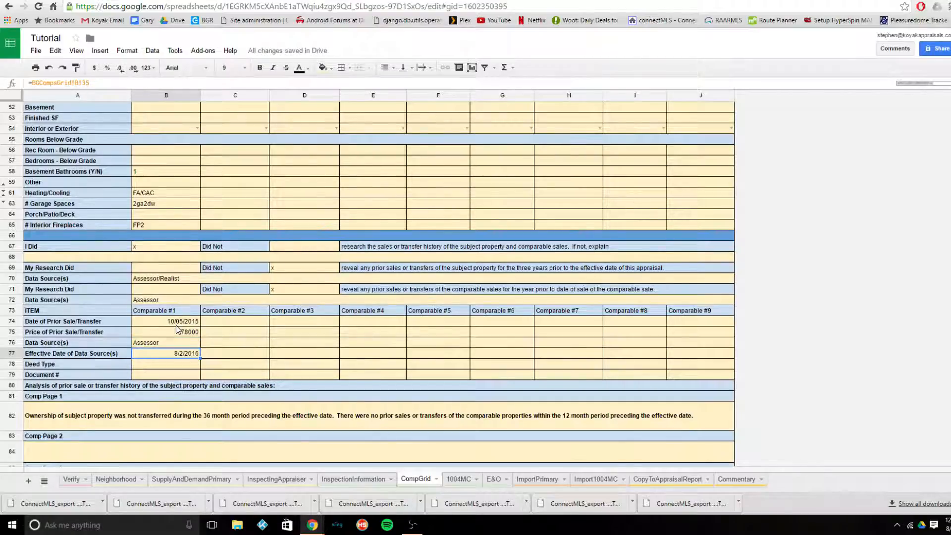
pyautogui.press('Down')
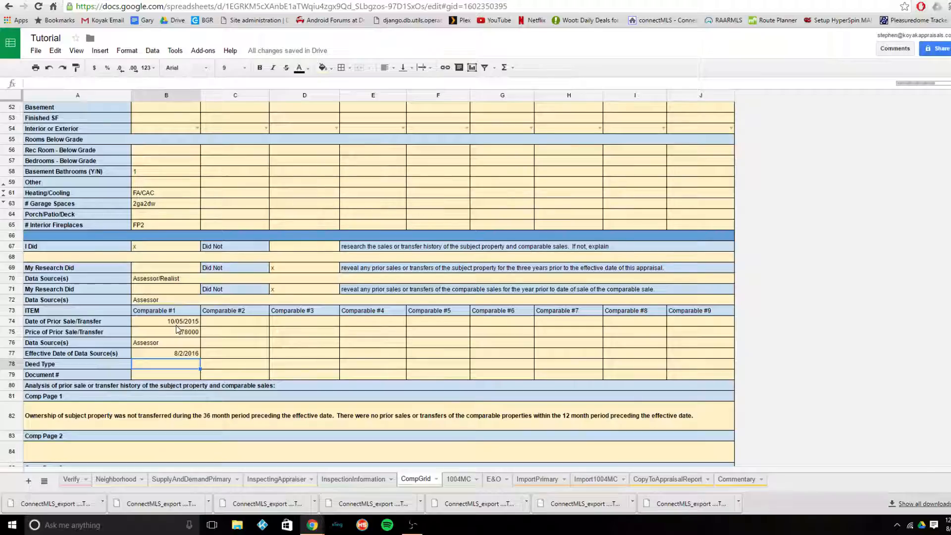
pyautogui.write('Deed')
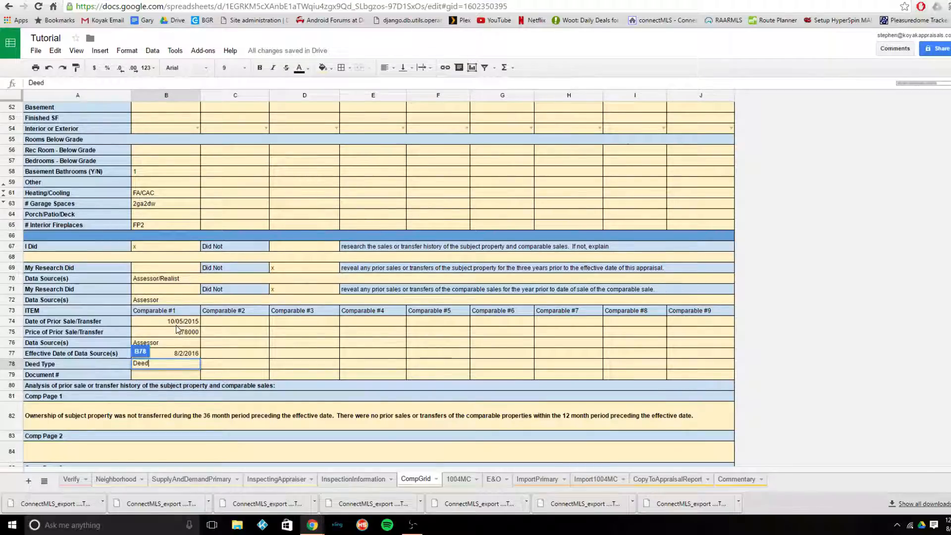
pyautogui.write(' (Reg)')
pyautogui.press('Return')
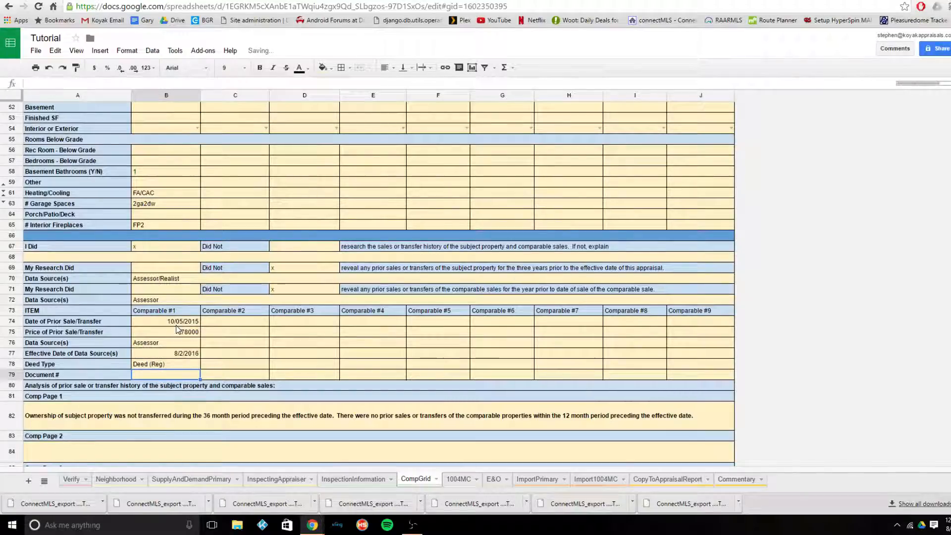
pyautogui.write('43576')
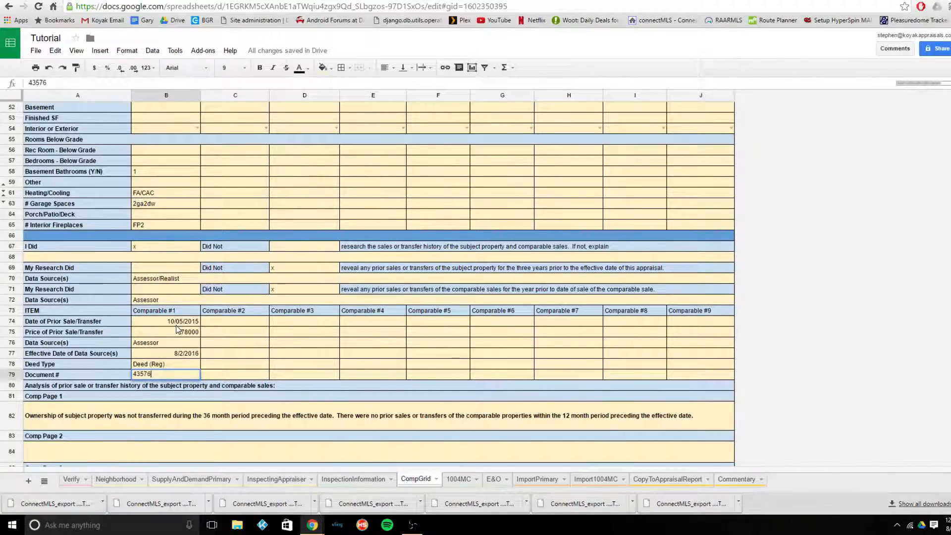
pyautogui.press('Return')
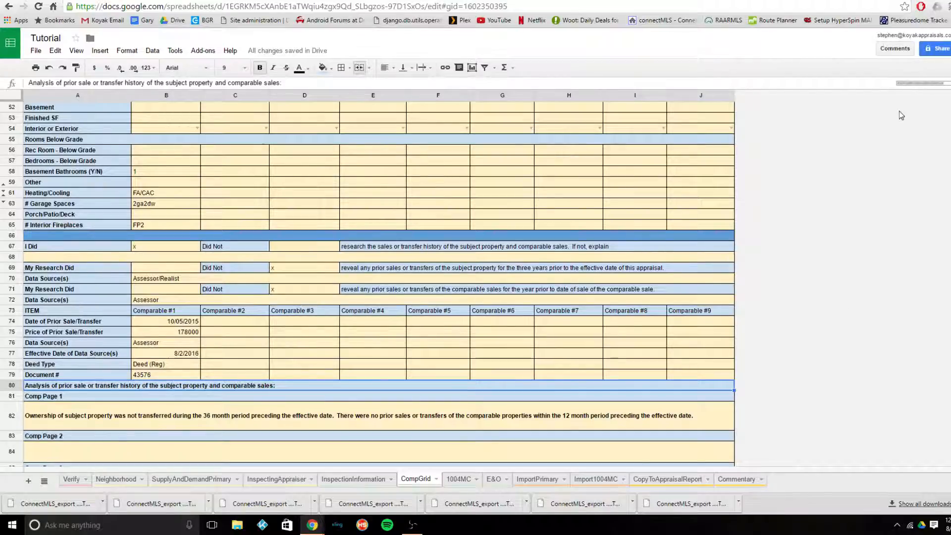
# - Examine the comparables' filled-in details and the Comp Page 1 prior sale analysis paragraph in the CompGrid sheet
pyautogui.press('ctrl')
pyautogui.press('ctrl')
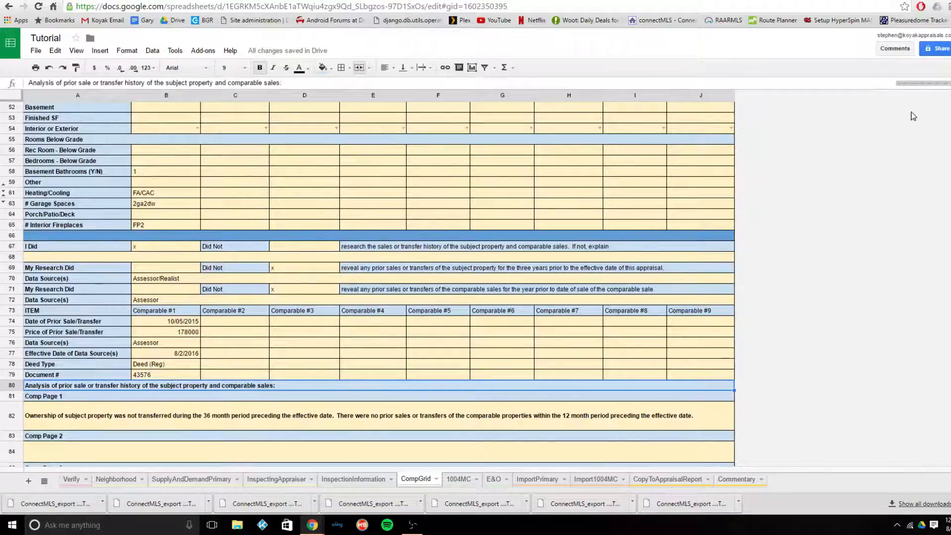
pyautogui.scroll(10, 369, 434)
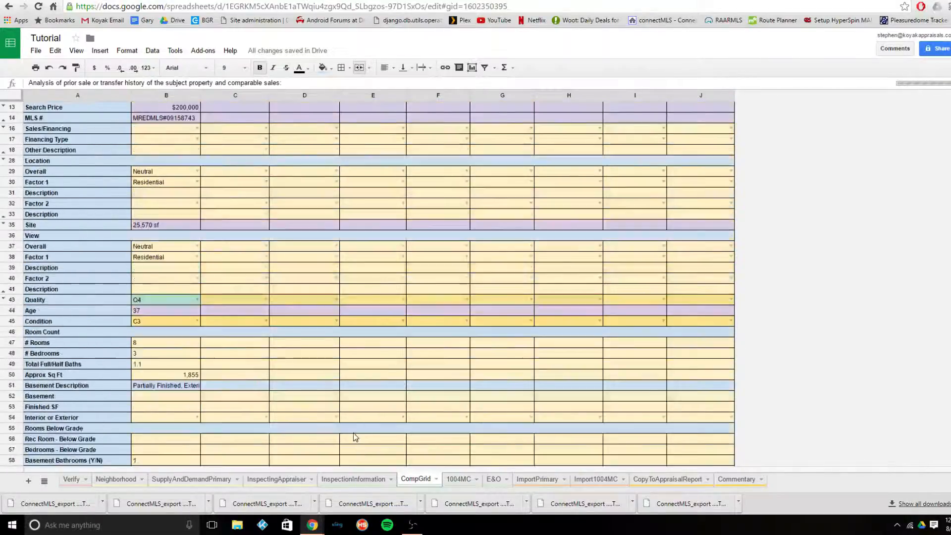
pyautogui.scroll(-10, 355, 436)
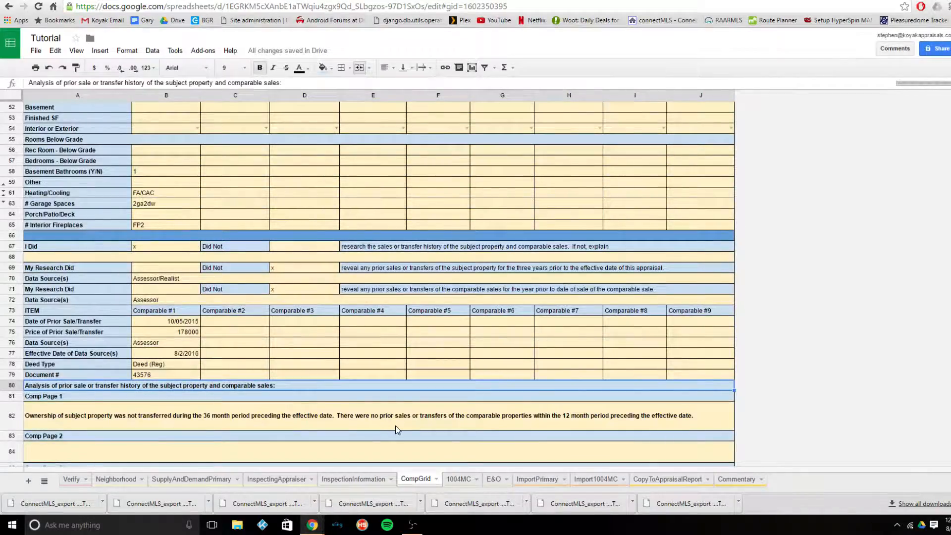
pyautogui.scroll(4, 396, 430)
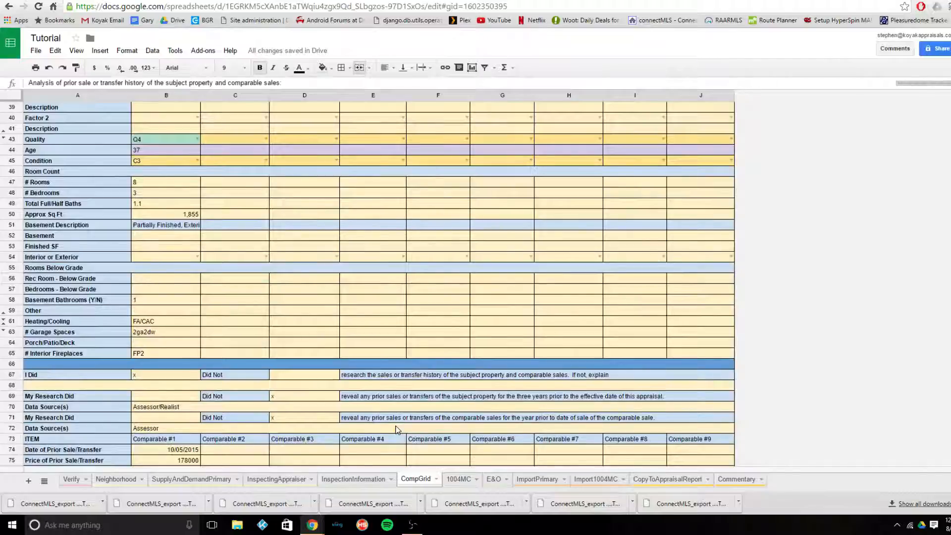
pyautogui.scroll(4, 396, 430)
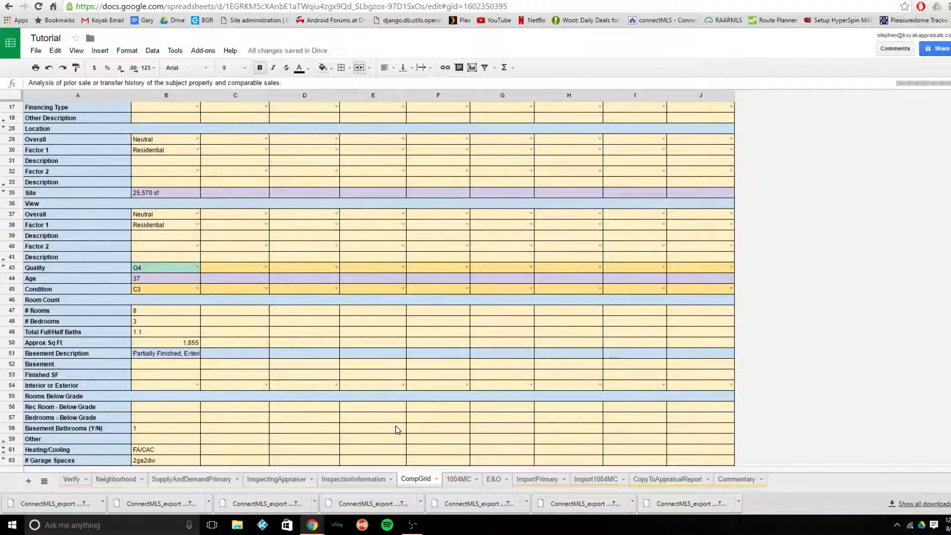
pyautogui.click(900, 97)
pyautogui.scroll(3, 854, 162)
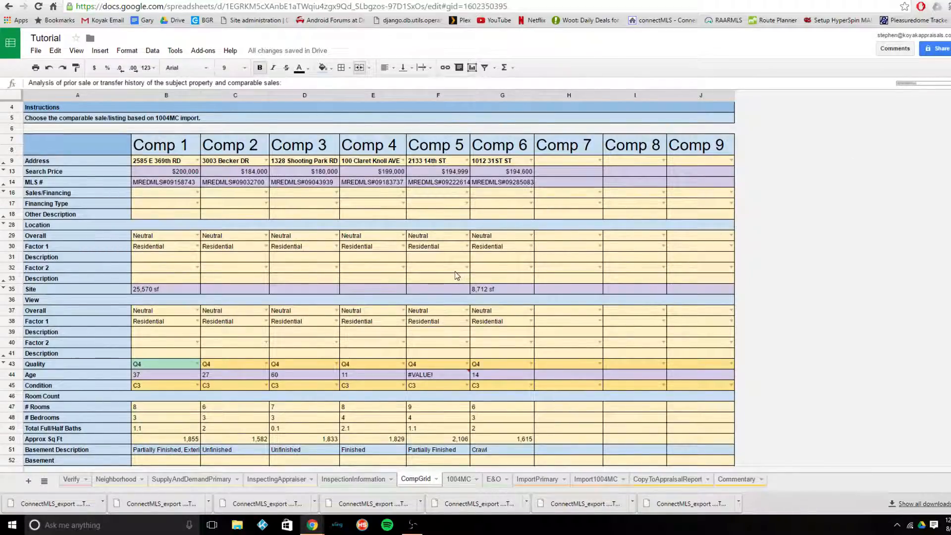
pyautogui.scroll(-10, 456, 276)
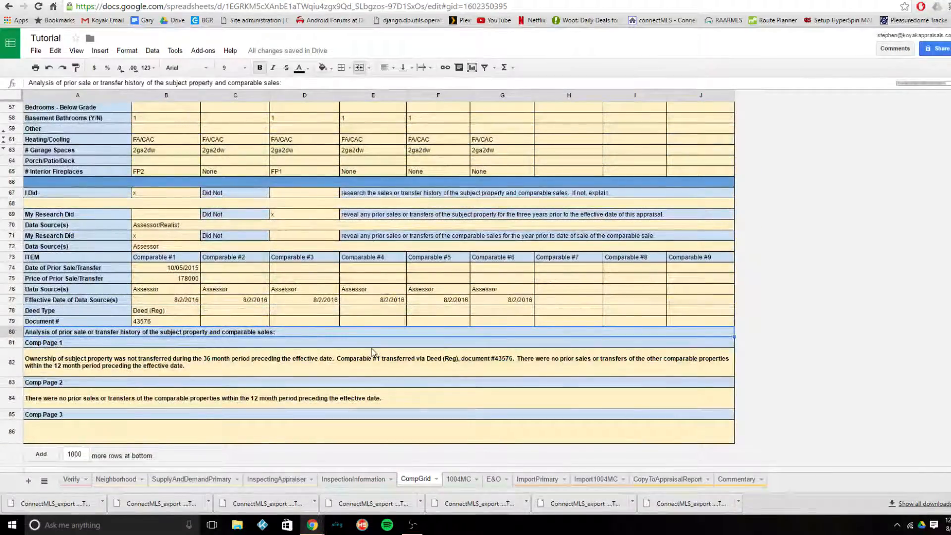
pyautogui.click(368, 368)
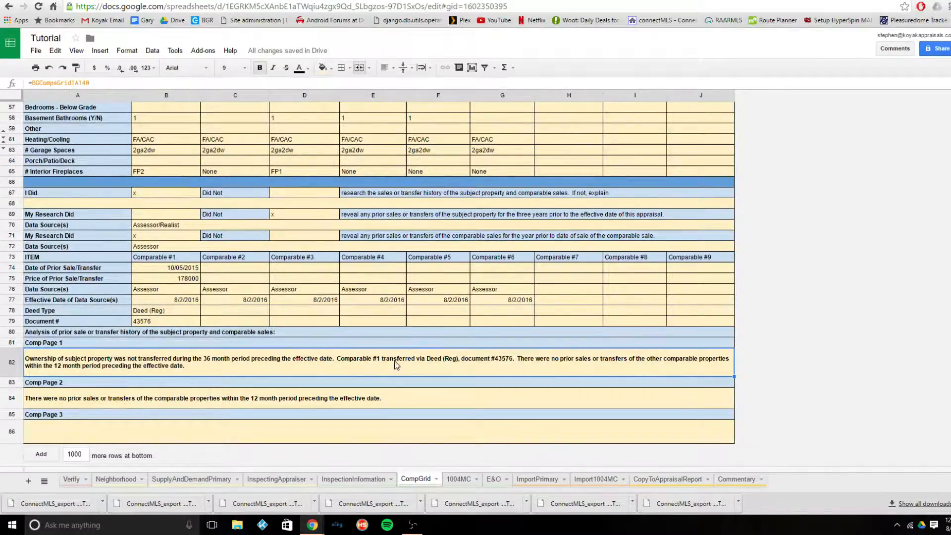
# - Check the choices offered for Comp 3's Sales/Financing, Comp 4's Financing Type and Comp 5's location Factor 2 without picking any
pyautogui.scroll(5, 396, 365)
pyautogui.scroll(5, 396, 366)
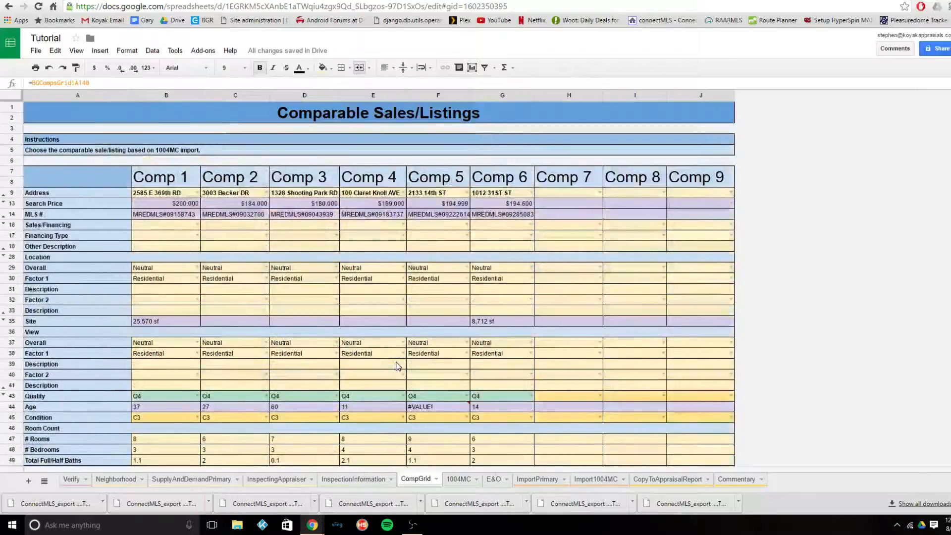
pyautogui.click(337, 224)
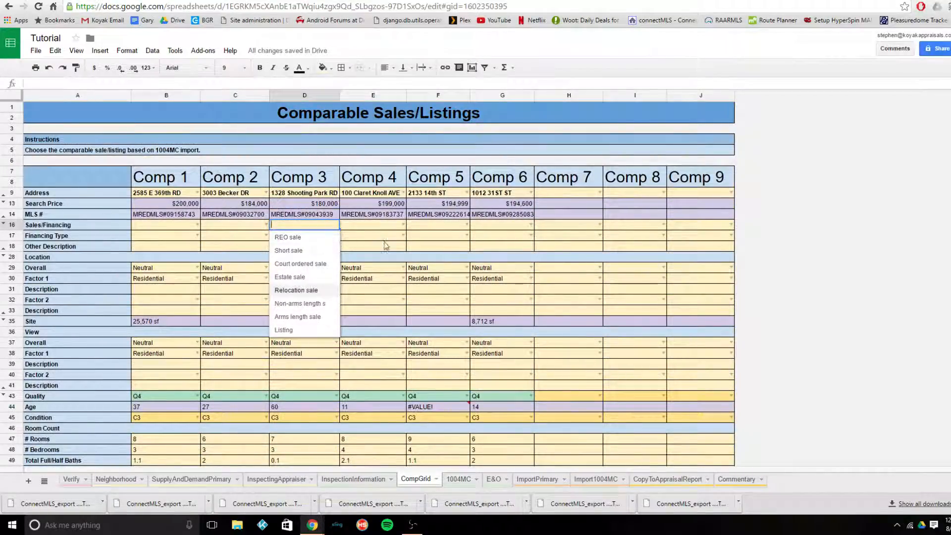
pyautogui.click(404, 236)
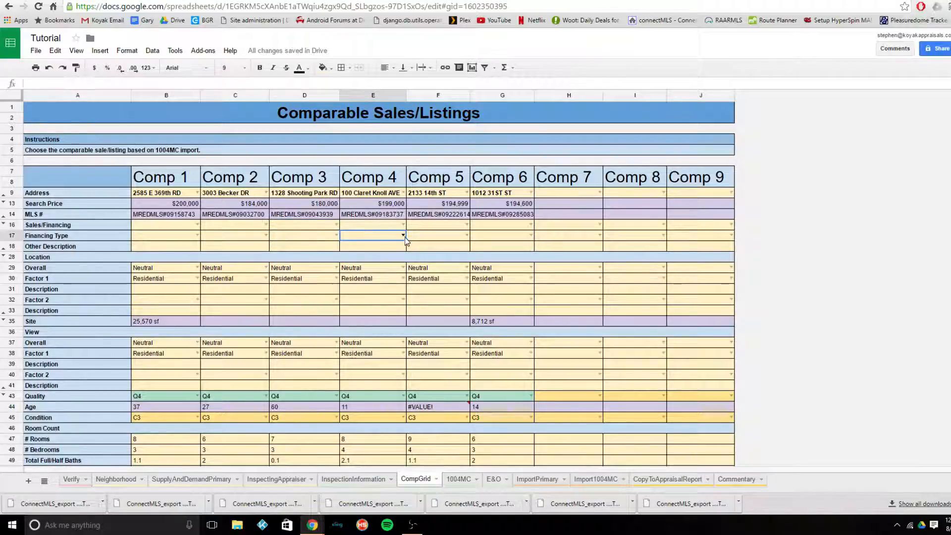
pyautogui.click(403, 236)
pyautogui.click(464, 300)
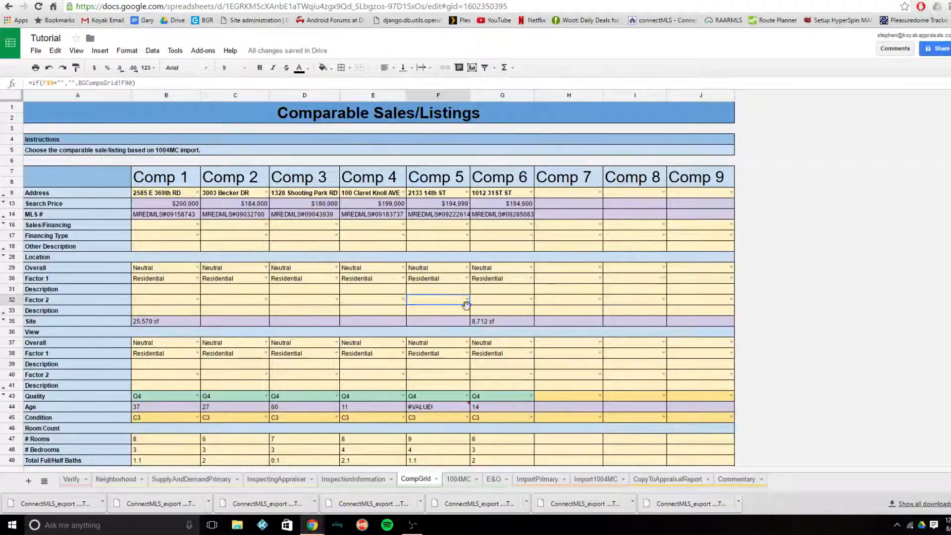
pyautogui.doubleClick(465, 300)
pyautogui.moveTo(475, 290); pyautogui.dragTo(466, 291)
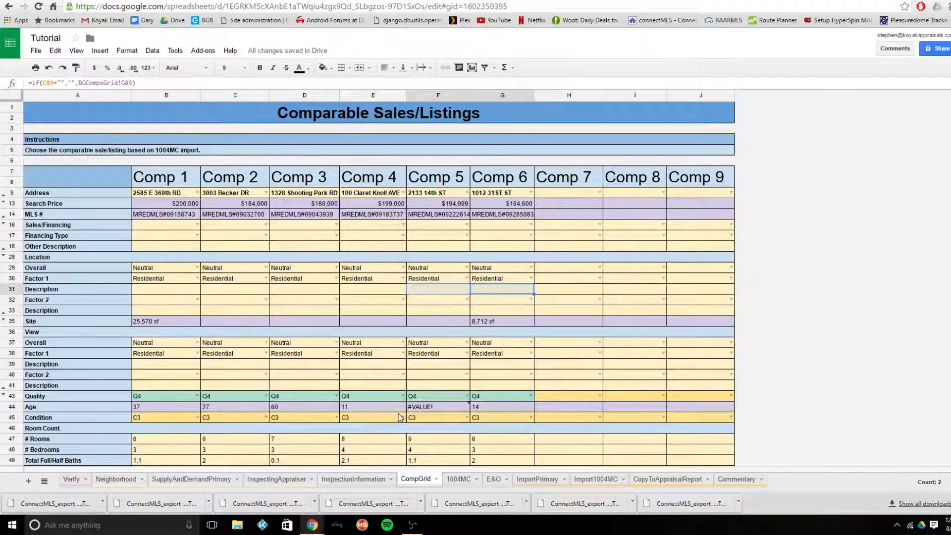
# - Review the InspectionInformation, CompGrid and 1004MC sheets, ending with the listings imported in Import1004MC
pyautogui.scroll(-2, 401, 417)
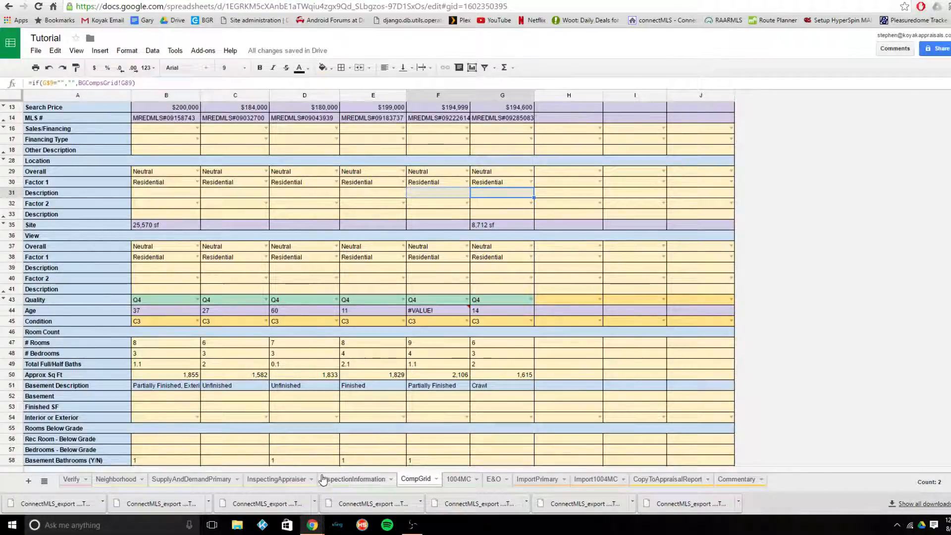
pyautogui.click(353, 479)
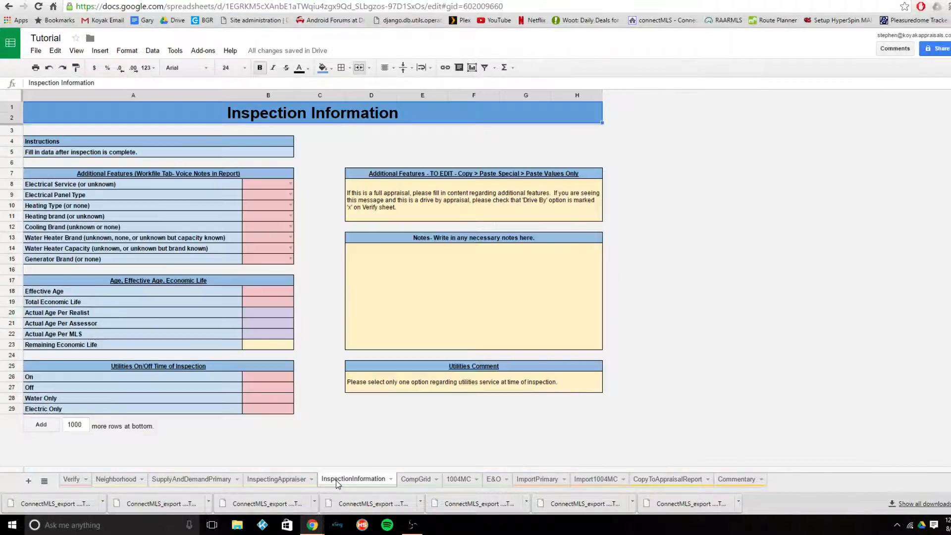
pyautogui.click(428, 479)
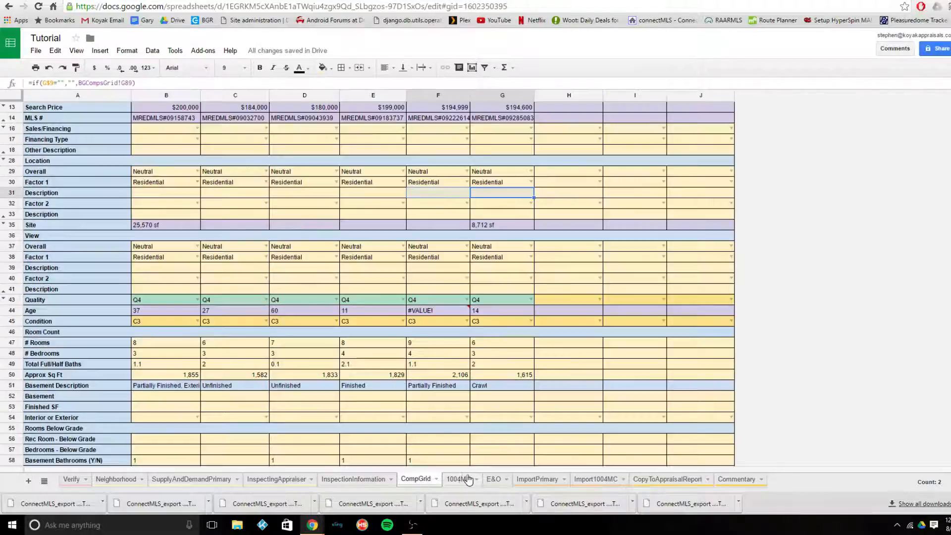
pyautogui.scroll(-9, 465, 425)
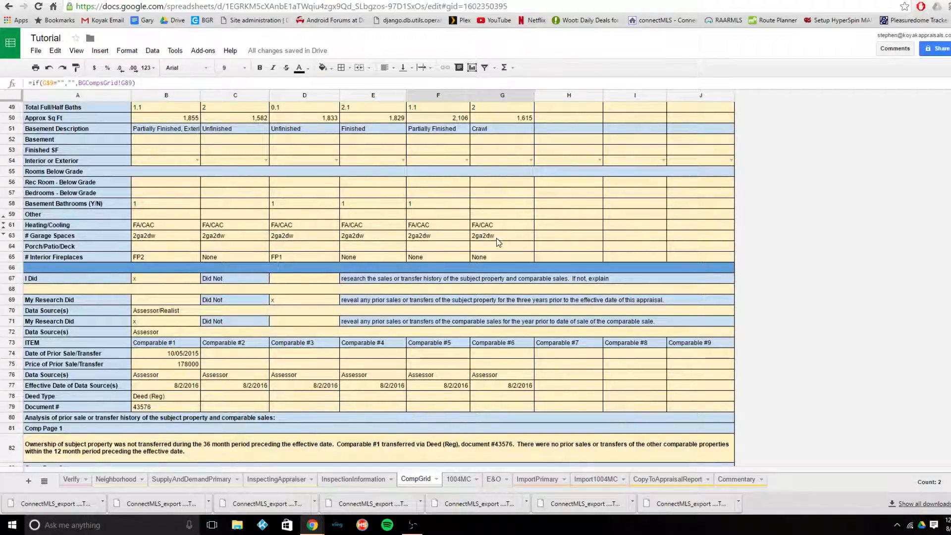
pyautogui.scroll(3, 497, 240)
pyautogui.scroll(5, 496, 239)
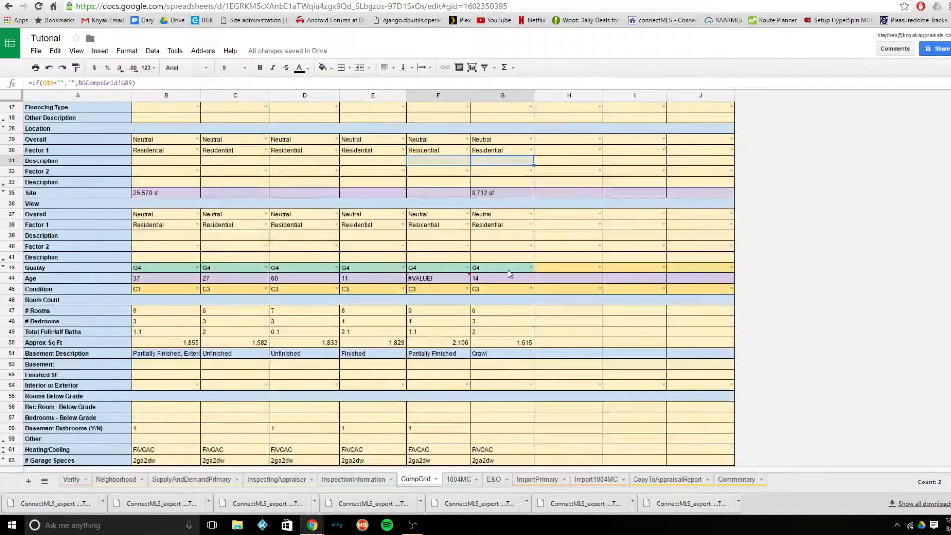
pyautogui.scroll(3, 350, 359)
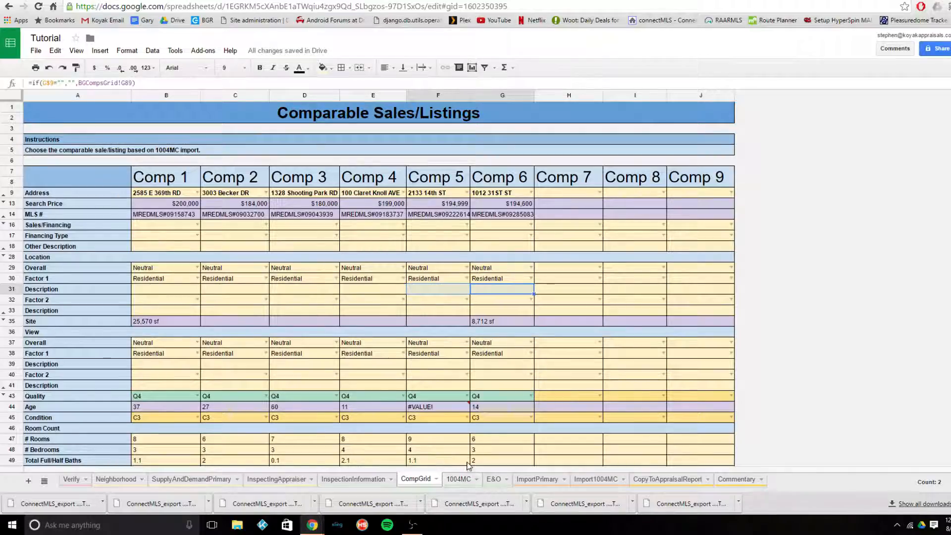
pyautogui.click(458, 480)
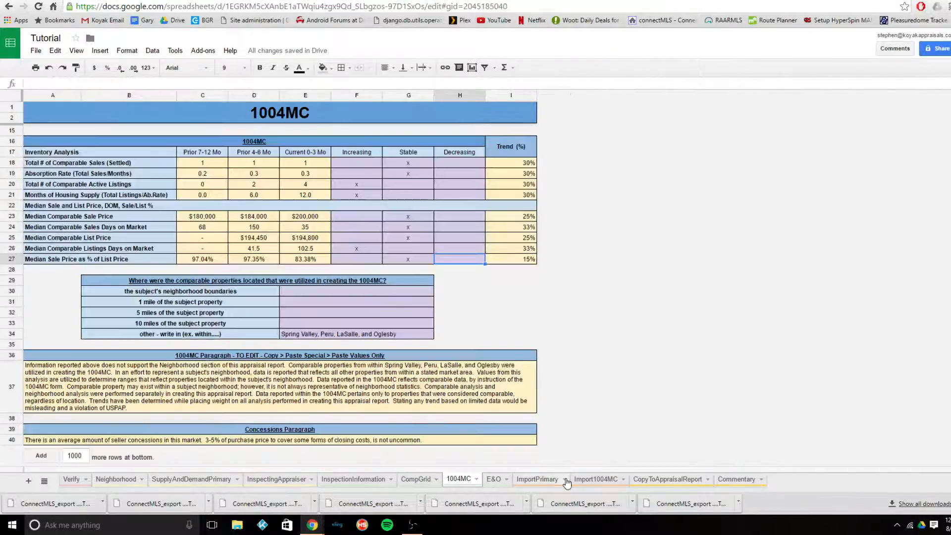
pyautogui.click(593, 478)
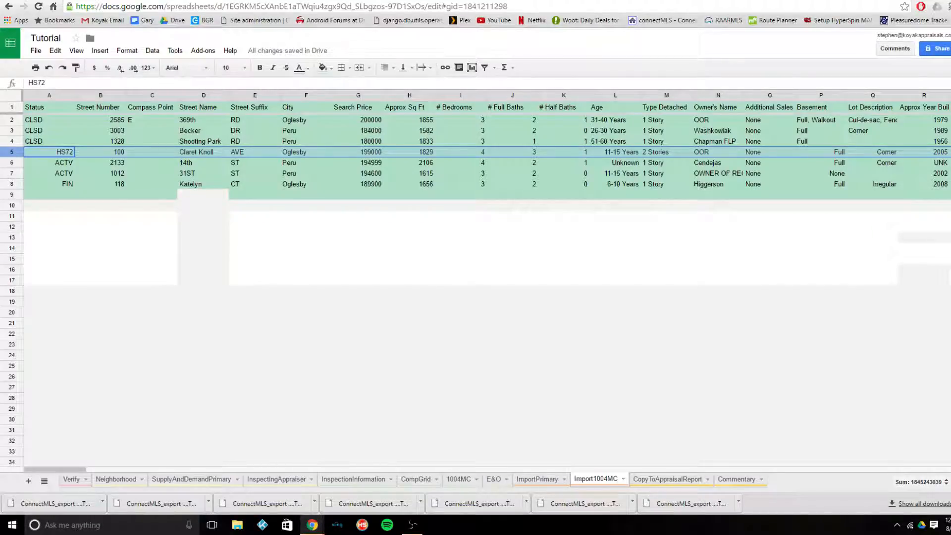
# - Switch to connectMLS, dismiss the export download notice and copy the MLS number of the $205,000 Oglesby listing
pyautogui.hotkey('ctrl', 'Tab')
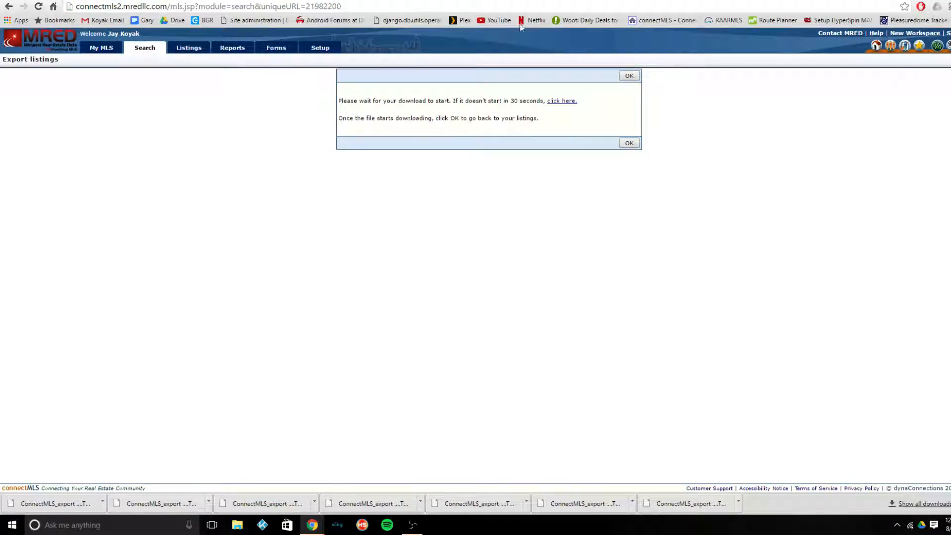
pyautogui.click(629, 75)
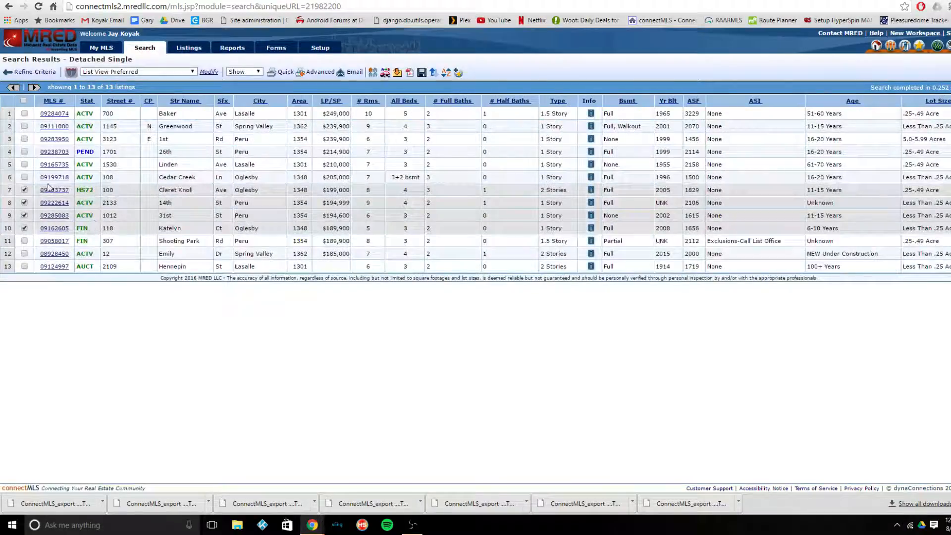
pyautogui.moveTo(39, 176); pyautogui.dragTo(73, 179)
pyautogui.hotkey('ctrl', 'c')
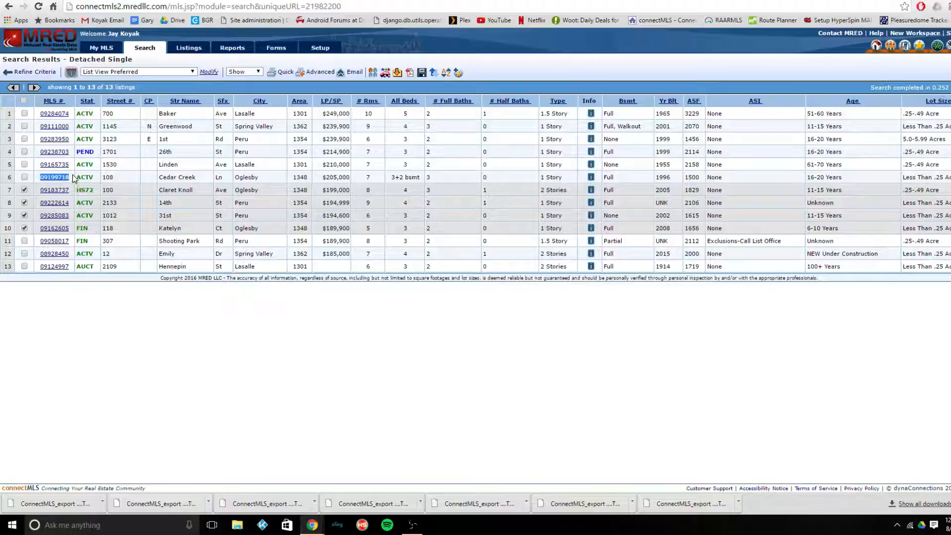
# - Find the listing with MLS number 09199718 using the My MLS quick search
pyautogui.click(90, 50)
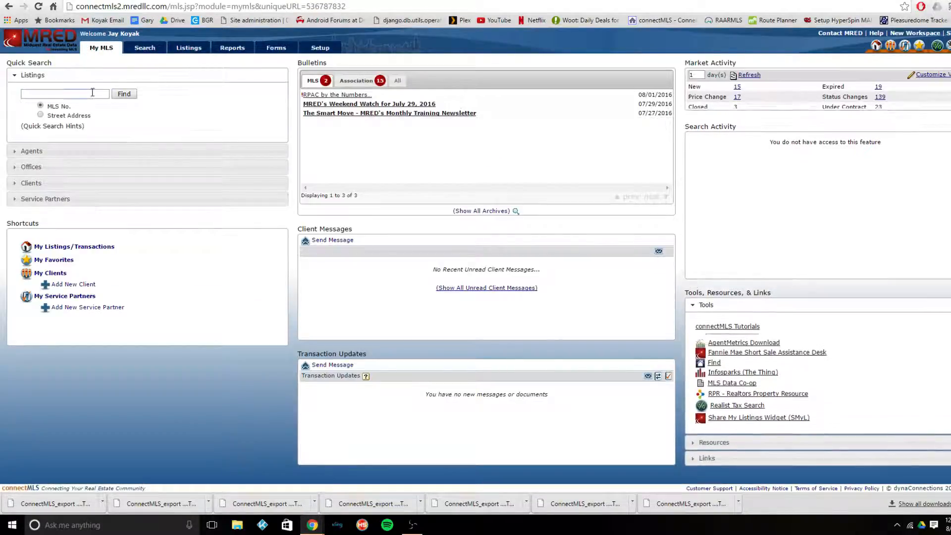
pyautogui.hotkey('ctrl', 'v')
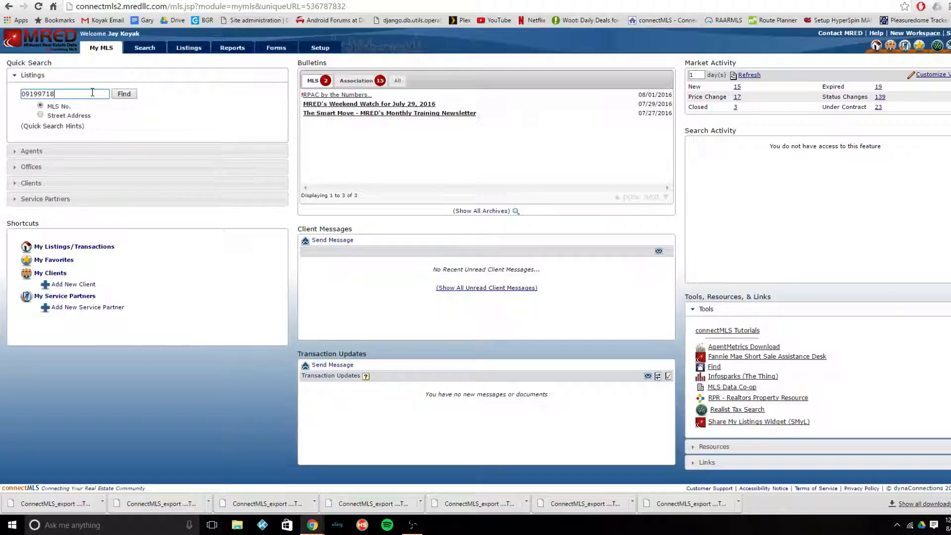
pyautogui.click(124, 94)
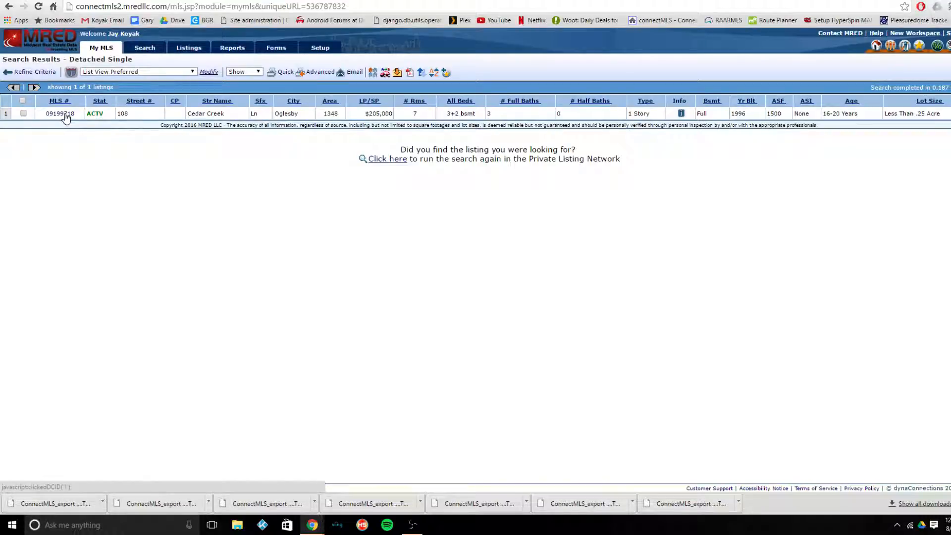
# - Export the listing in the search results with the Download For MarketConditions report fields as tab-delimited text
pyautogui.click(399, 75)
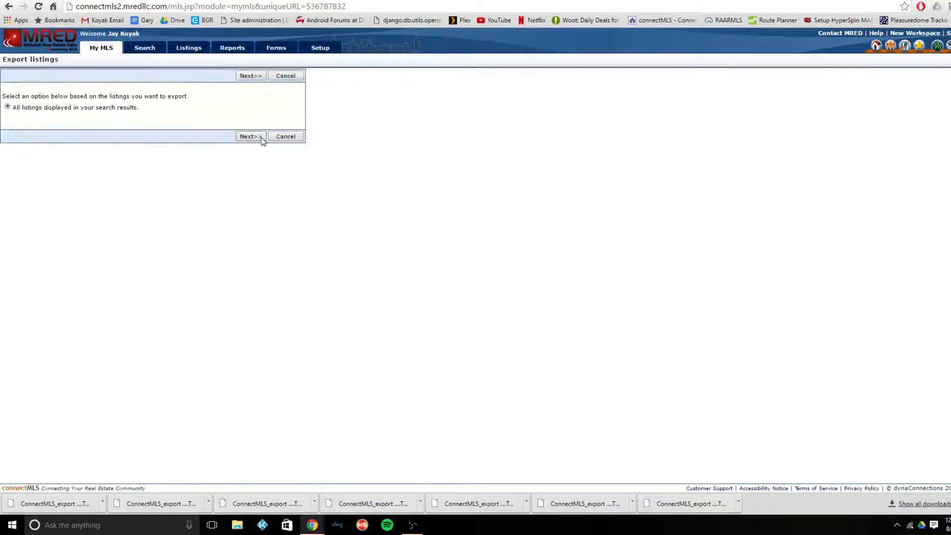
pyautogui.click(260, 137)
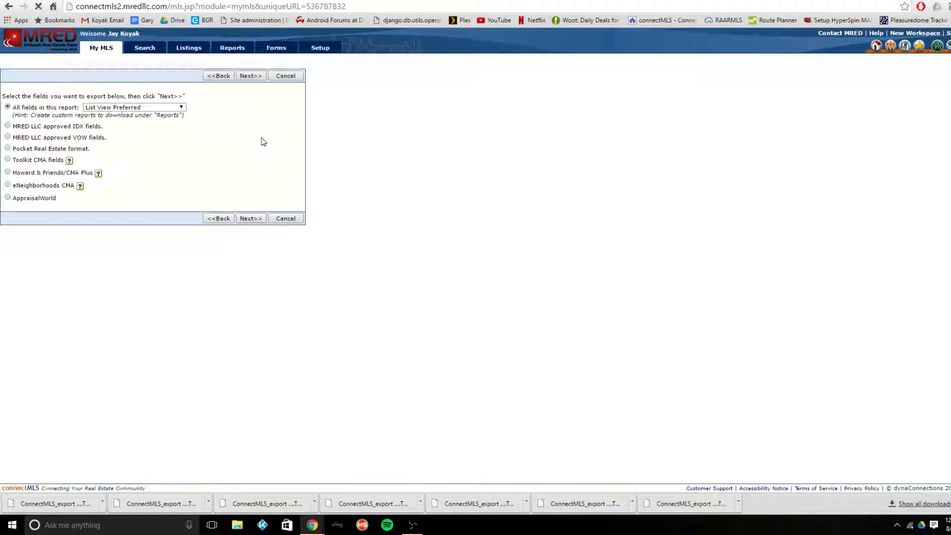
pyautogui.click(170, 113)
pyautogui.click(174, 108)
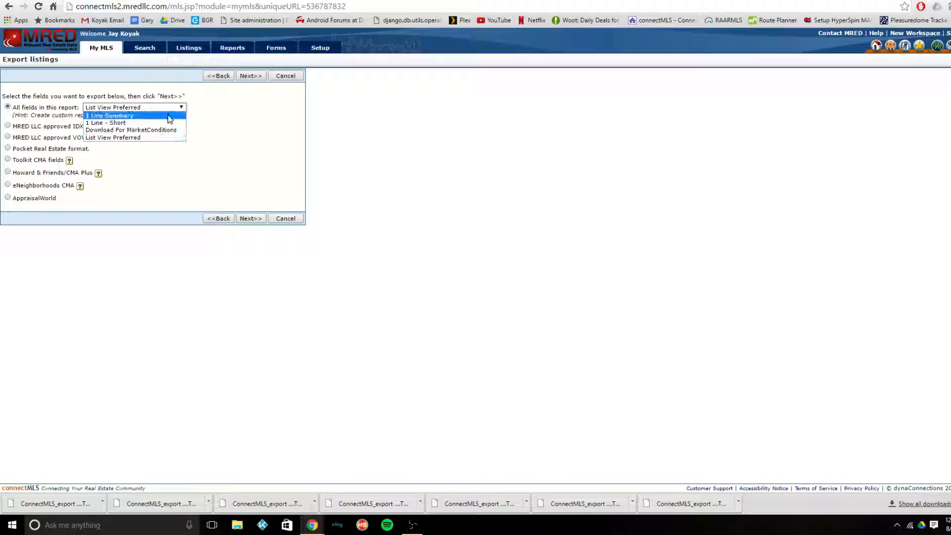
pyautogui.click(163, 133)
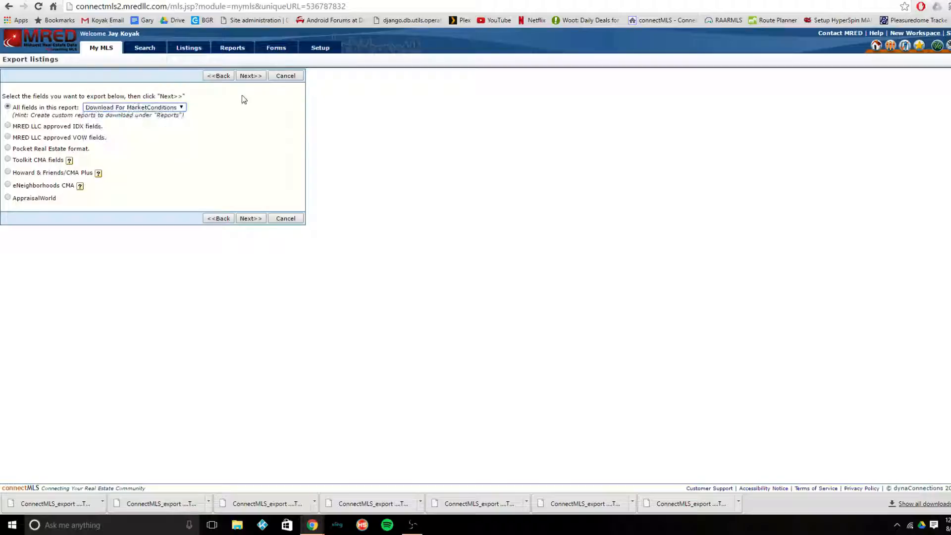
pyautogui.click(262, 78)
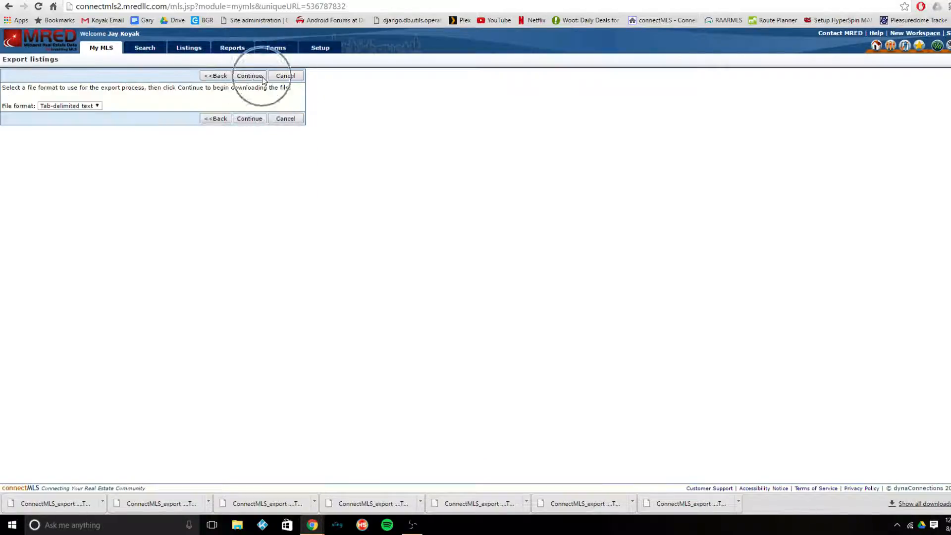
pyautogui.click(263, 77)
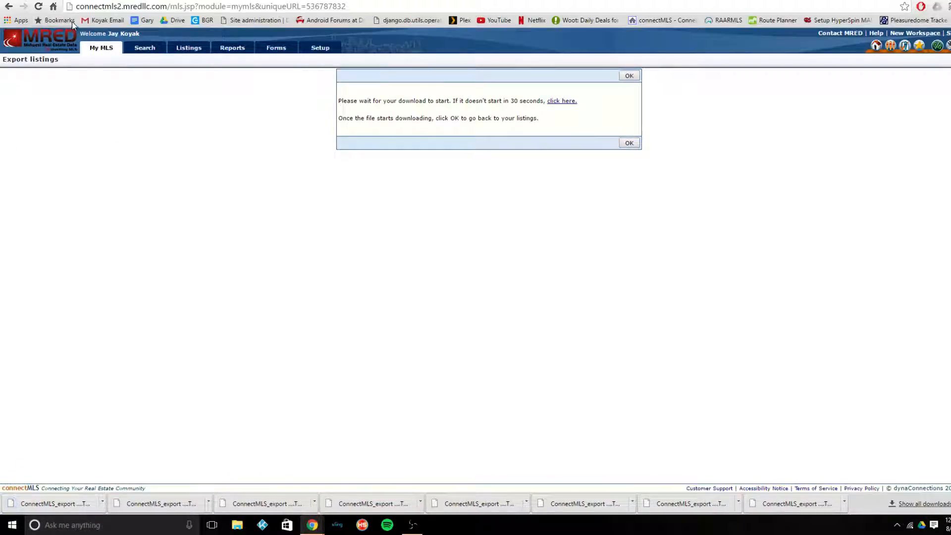
# - Switch to the Tutorial spreadsheet and import the uploaded ConnectMLS_export (55).TSV into Import1004MC, appending its rows to the current sheet
pyautogui.click(74, 0)
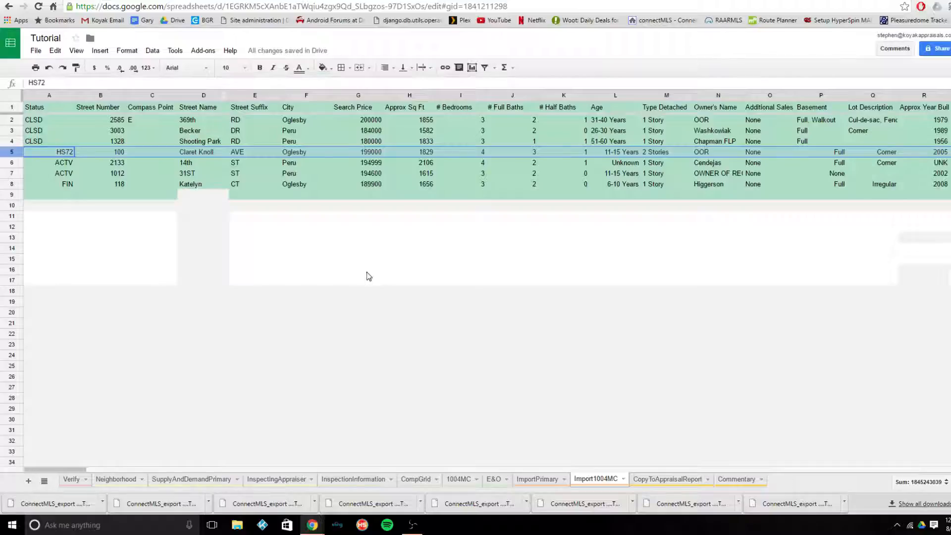
pyautogui.click(610, 481)
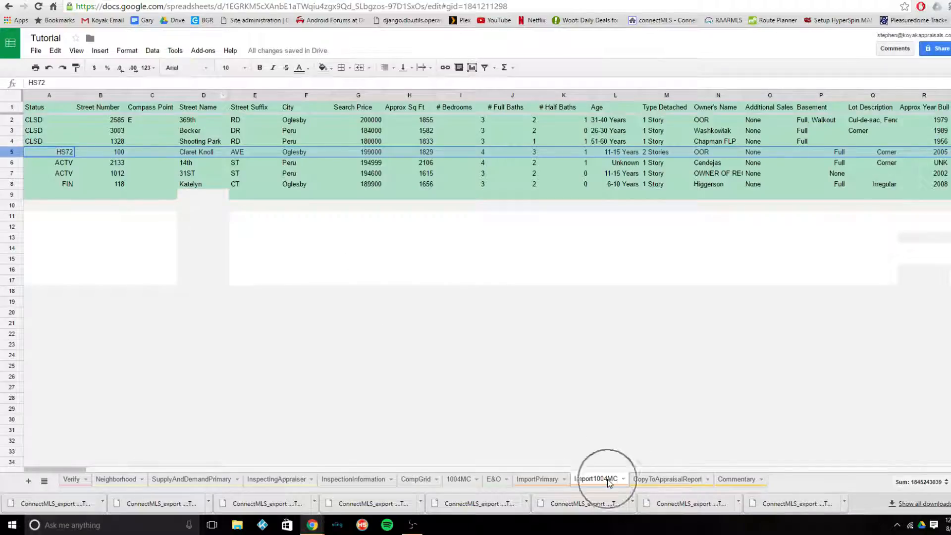
pyautogui.click(43, 51)
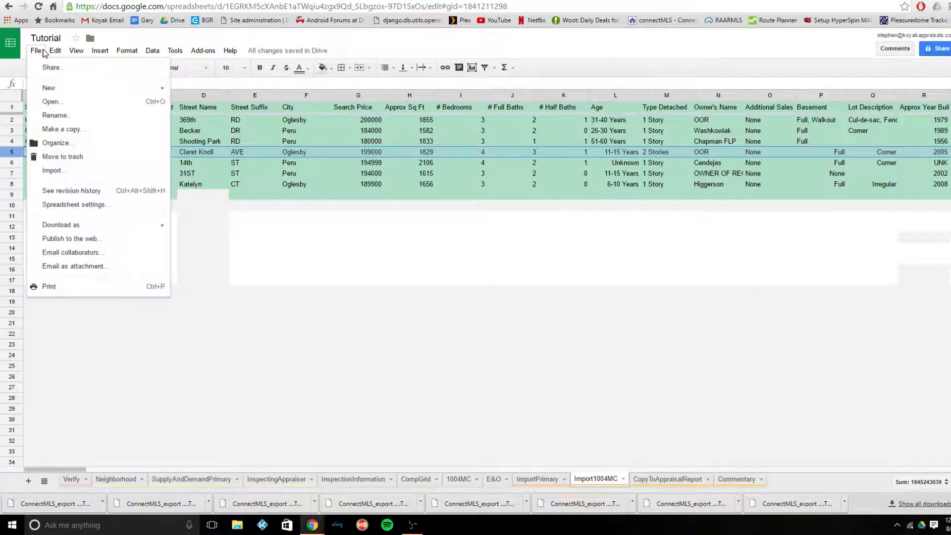
pyautogui.click(74, 174)
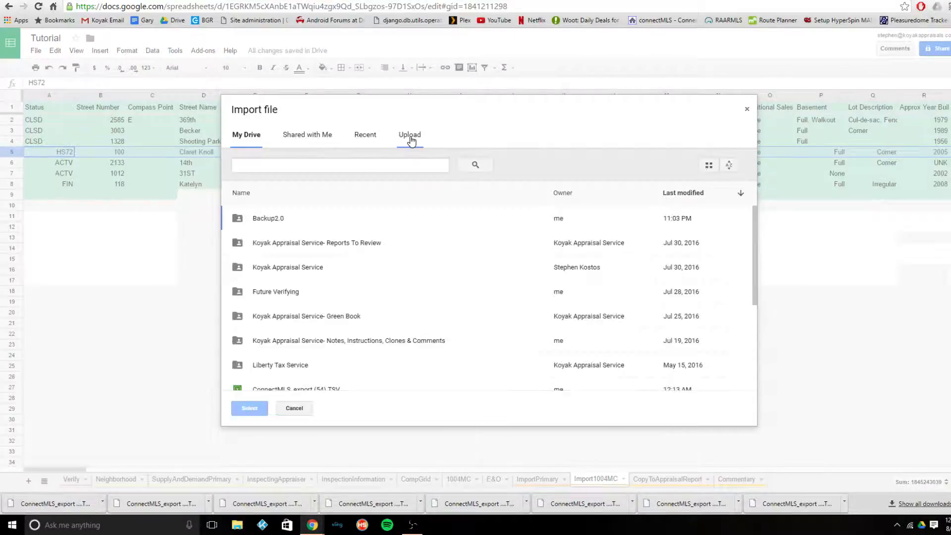
pyautogui.click(409, 134)
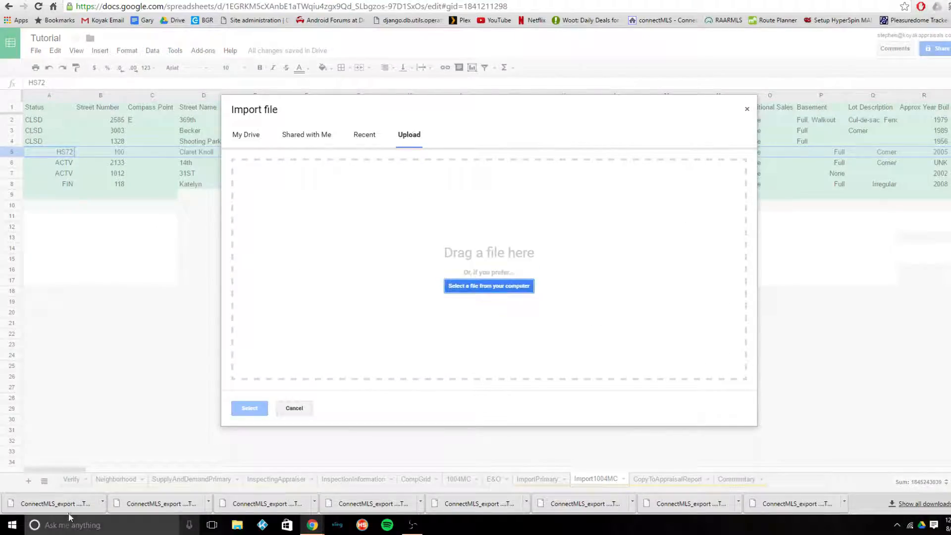
pyautogui.moveTo(29, 503); pyautogui.dragTo(446, 269)
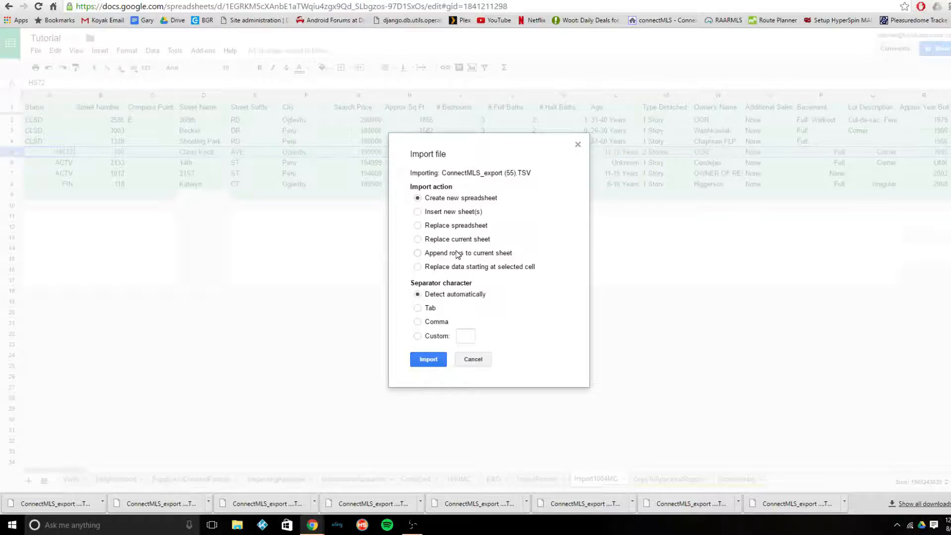
pyautogui.click(457, 254)
pyautogui.click(428, 359)
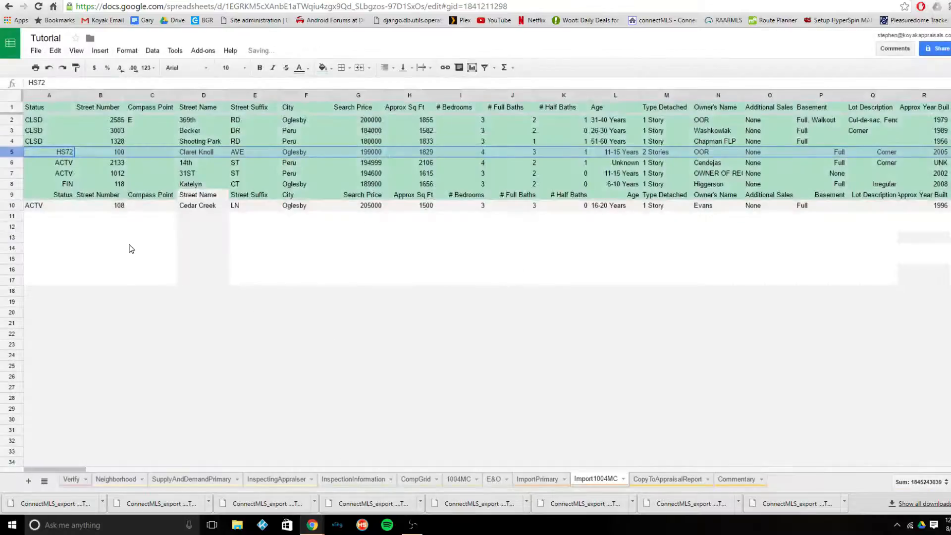
# - Delete the repeated header row 9 from Import1004MC and check the 1004MC analysis sheet
pyautogui.rightClick(12, 197)
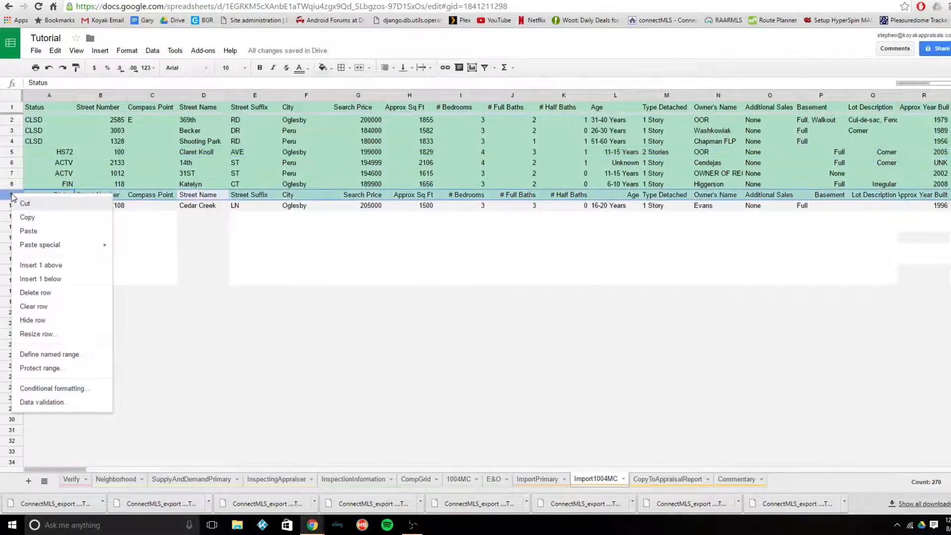
pyautogui.click(48, 296)
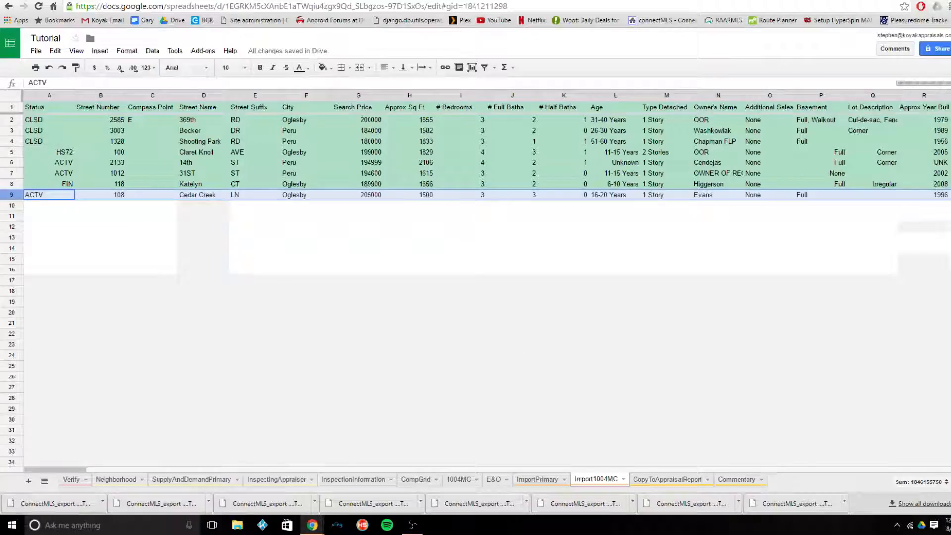
pyautogui.click(457, 488)
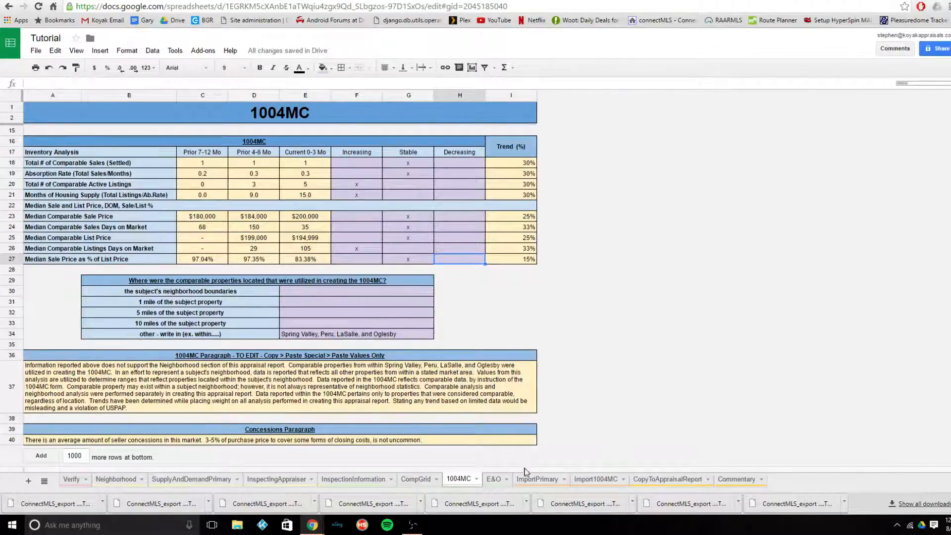
pyautogui.click(599, 487)
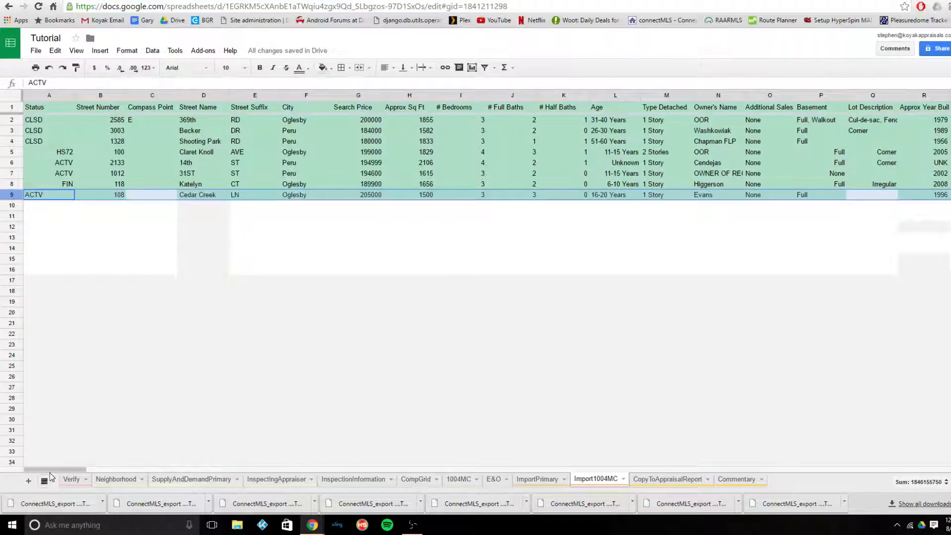
# - Review the Verify, InspectingAppraiser, InspectionInformation and E&O sheets, including the Effective Age and Total Economic Life fields
pyautogui.click(72, 479)
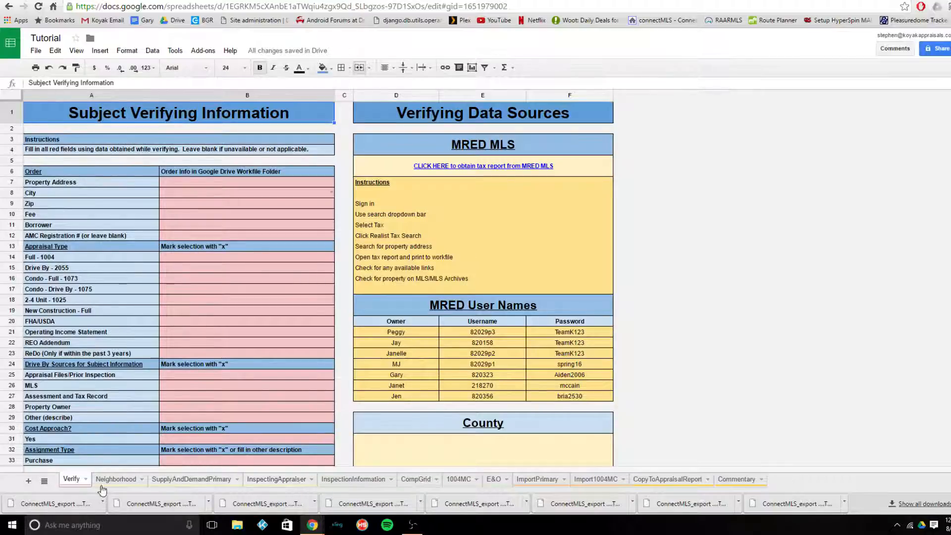
pyautogui.click(77, 480)
pyautogui.click(291, 480)
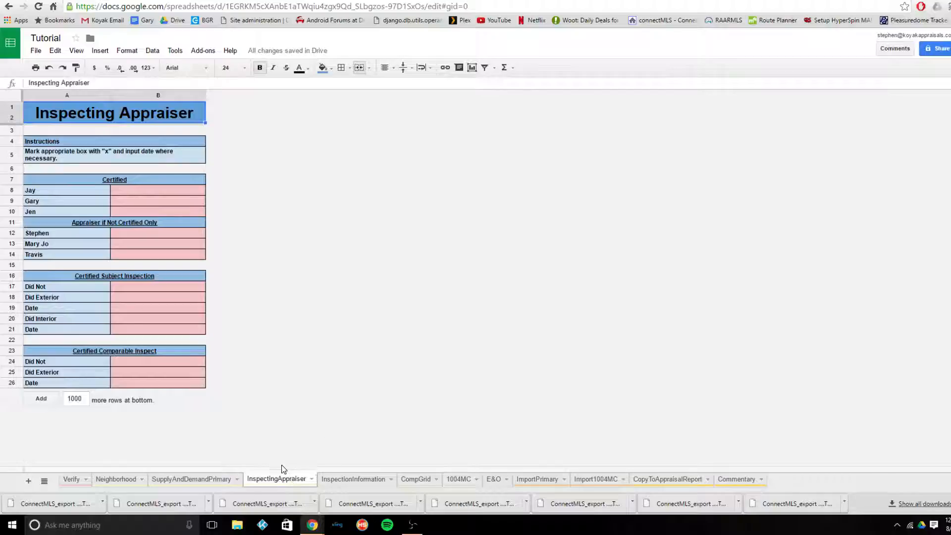
pyautogui.click(340, 482)
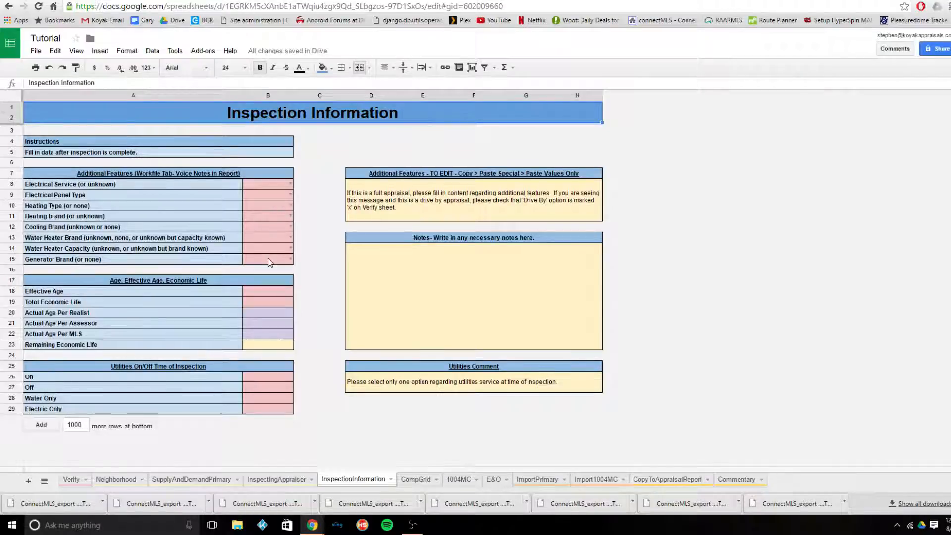
pyautogui.click(276, 295)
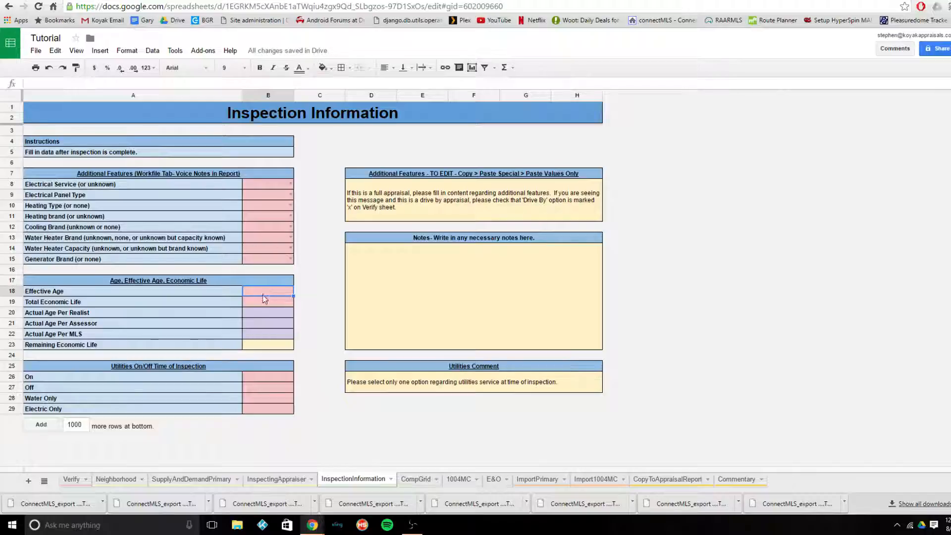
pyautogui.click(262, 300)
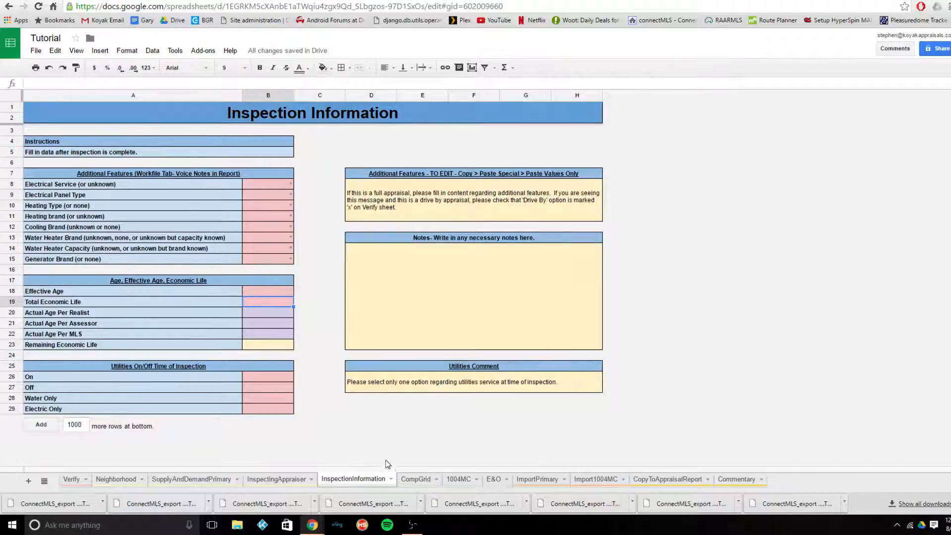
pyautogui.click(505, 480)
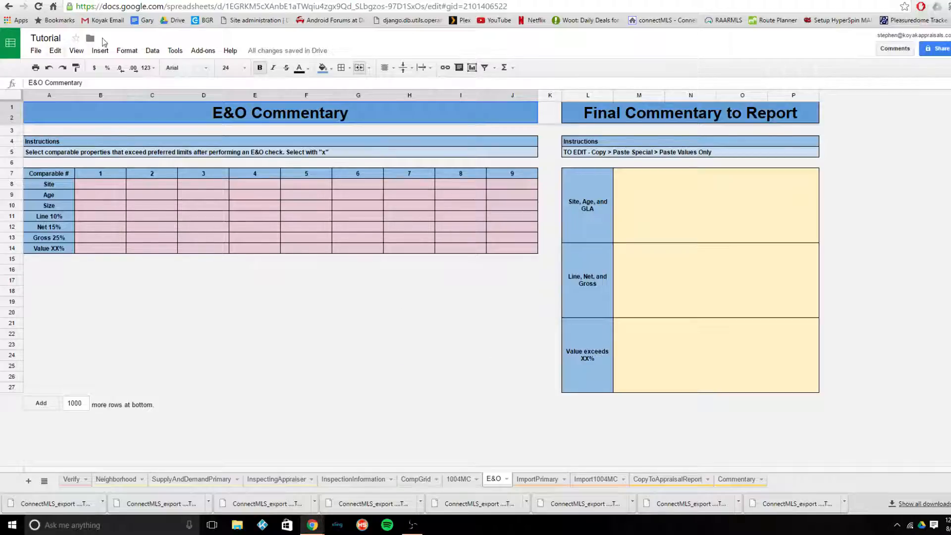
# - Unhide the FHA sheet in the Tutorial spreadsheet
pyautogui.click(77, 51)
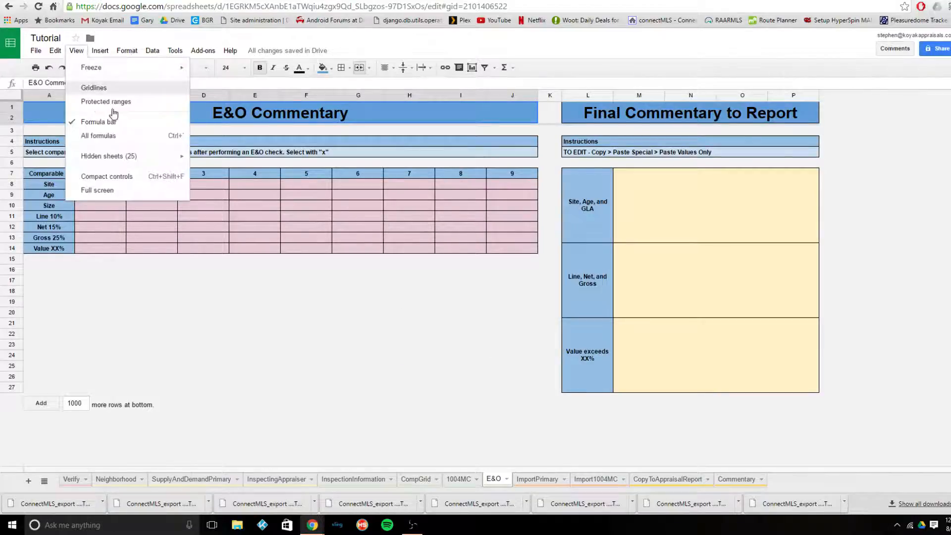
pyautogui.moveTo(131, 158)
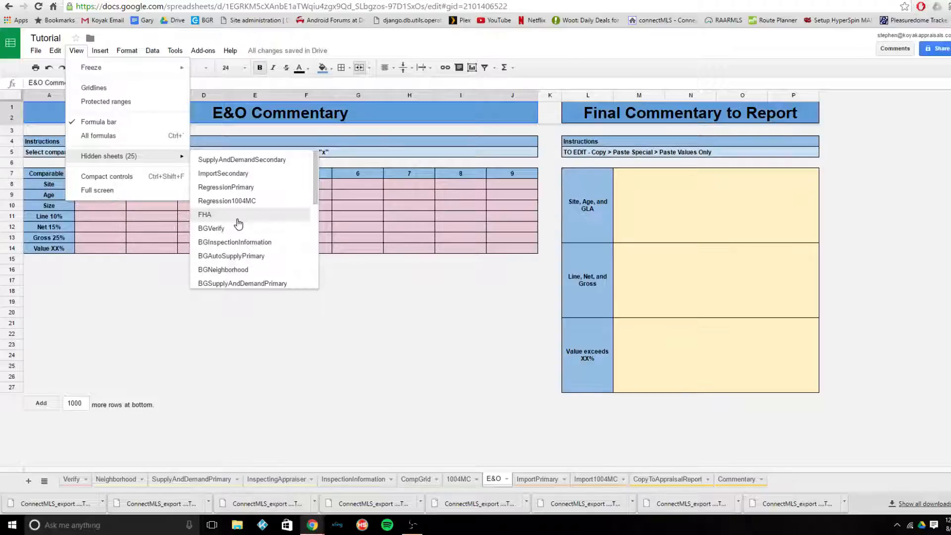
pyautogui.click(237, 218)
# - Read through the FHA Commentary options, from the HUD property requirements to the repair, utilities and attic/crawl sections
pyautogui.scroll(-2, 254, 226)
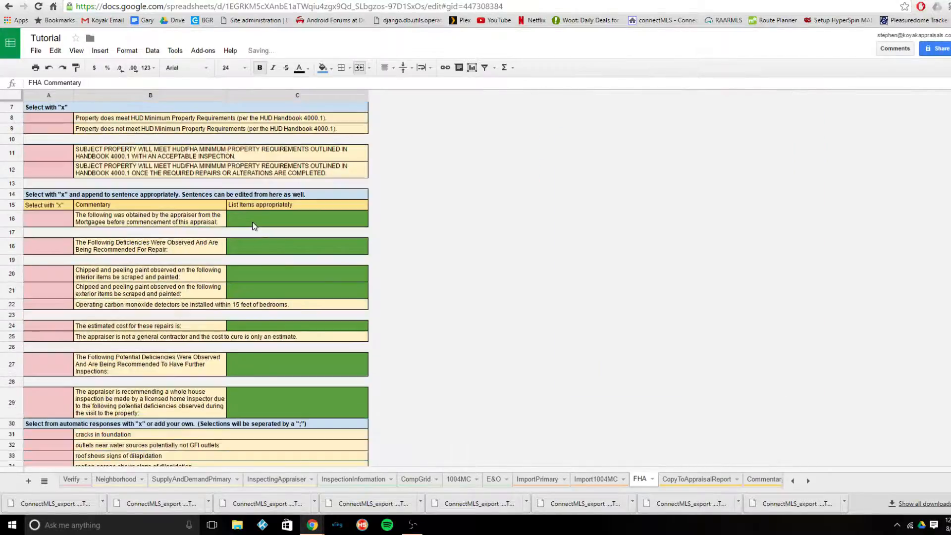
pyautogui.scroll(-3, 254, 226)
pyautogui.scroll(6, 10, 181)
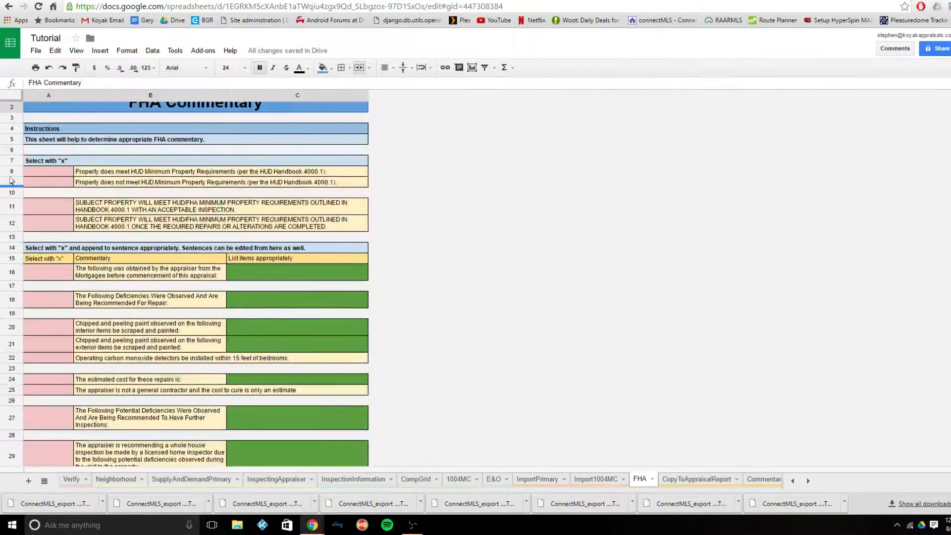
pyautogui.scroll(-5, 52, 335)
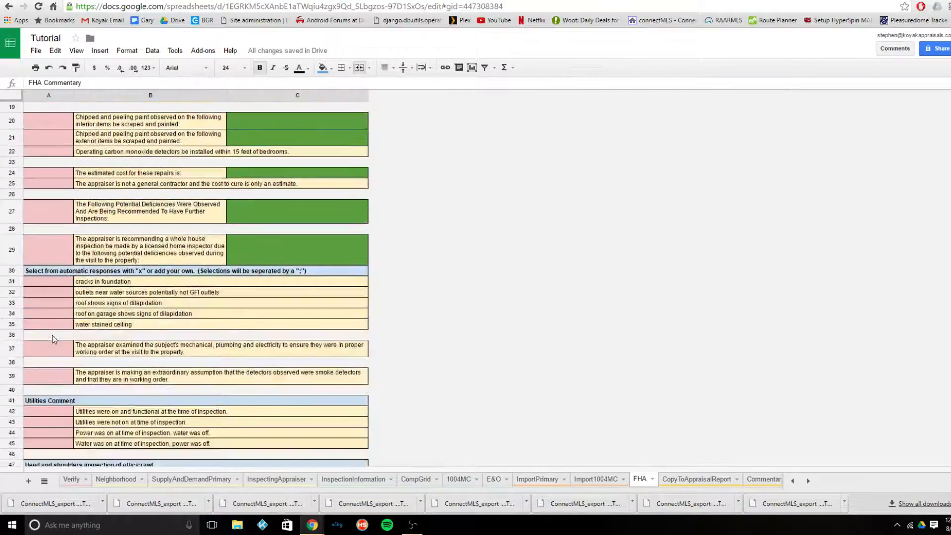
pyautogui.scroll(-2, 52, 335)
pyautogui.scroll(6, 53, 335)
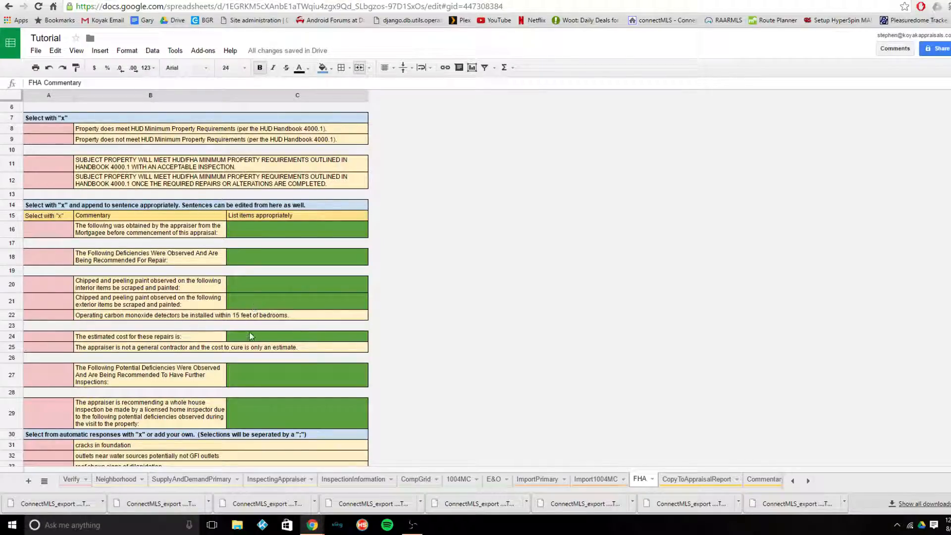
pyautogui.scroll(2, 250, 336)
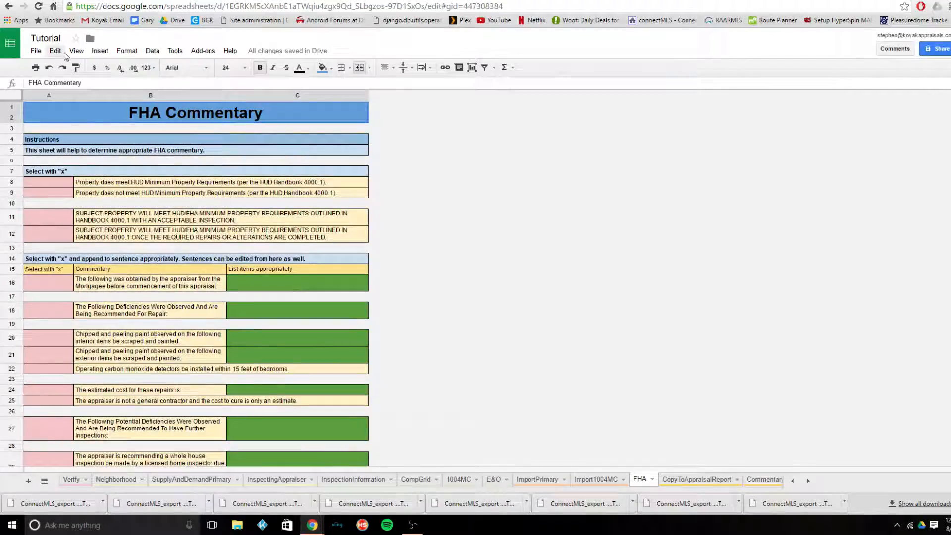
# - Look through the list of remaining hidden sheets without unhiding any, ending back on the FHA sheet
pyautogui.click(77, 50)
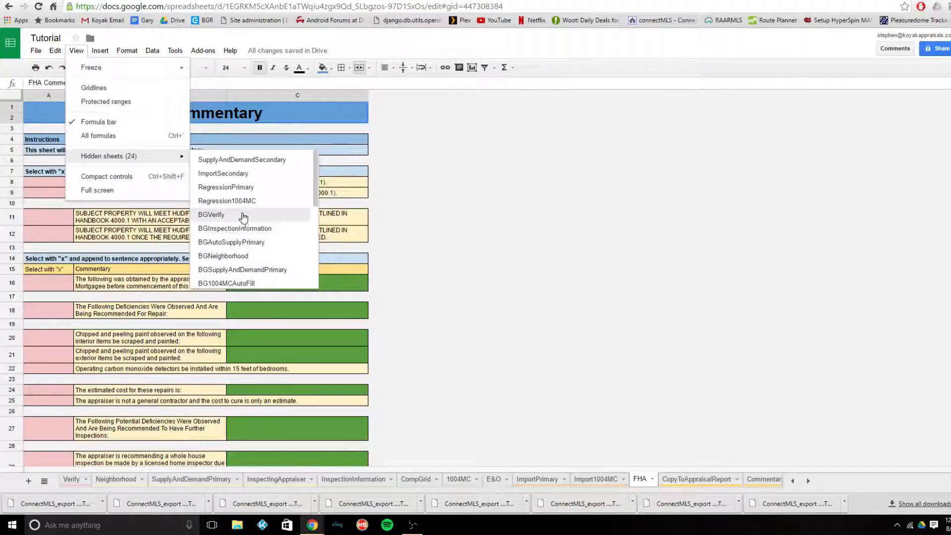
pyautogui.scroll(-2, 247, 235)
pyautogui.scroll(-2, 248, 241)
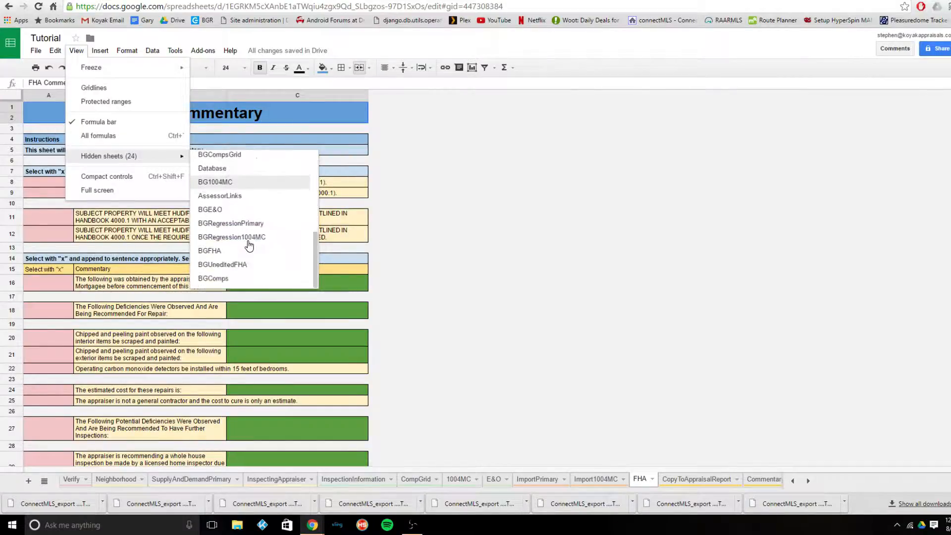
pyautogui.scroll(3, 249, 245)
pyautogui.scroll(-3, 249, 246)
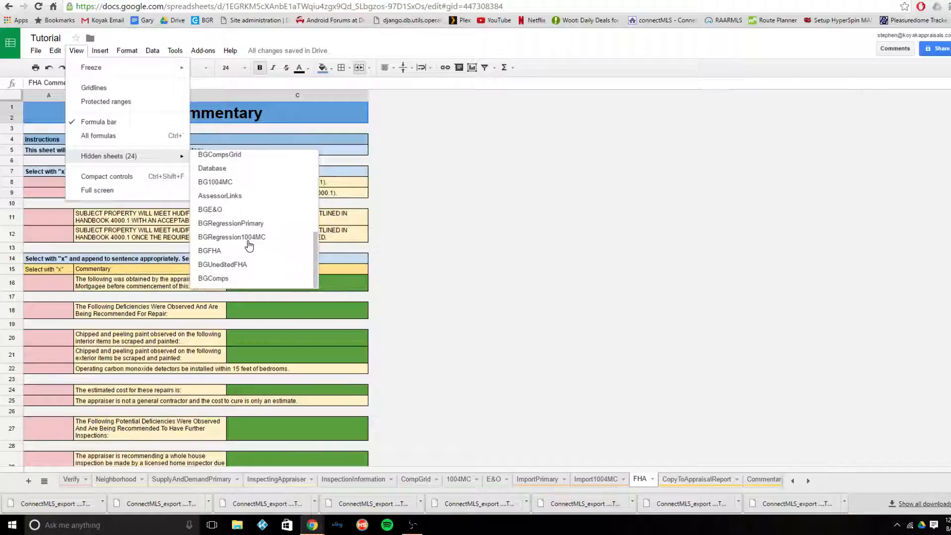
pyautogui.scroll(4, 248, 245)
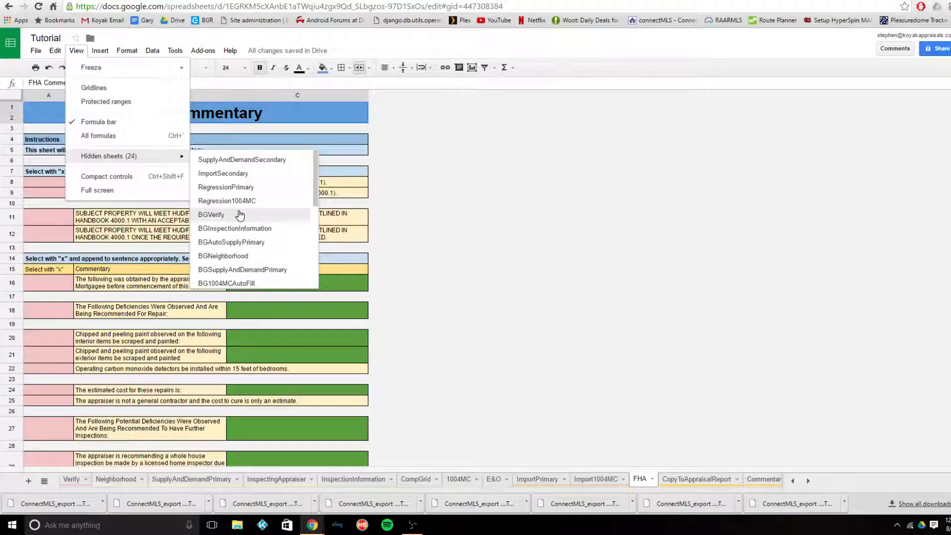
pyautogui.click(545, 209)
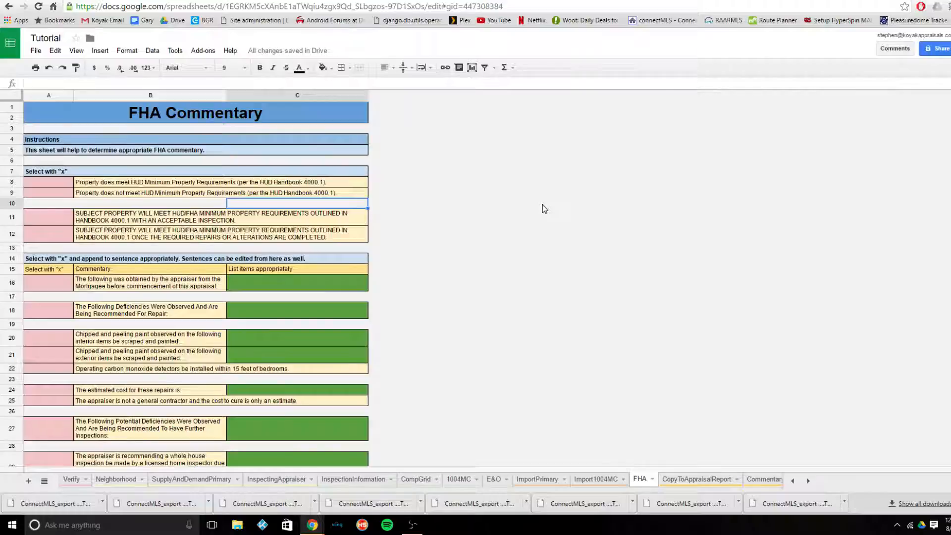